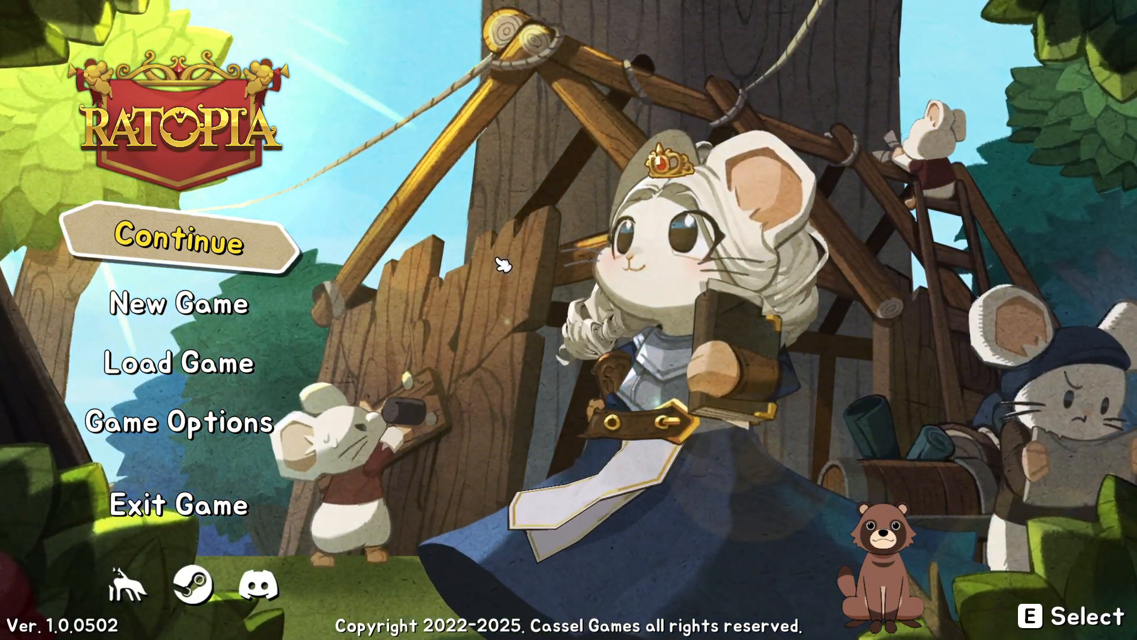
- Switch to the Steam library, open Ratopia's local files folder and check its folder path
{"action": "key", "text": "alt+Tab"}
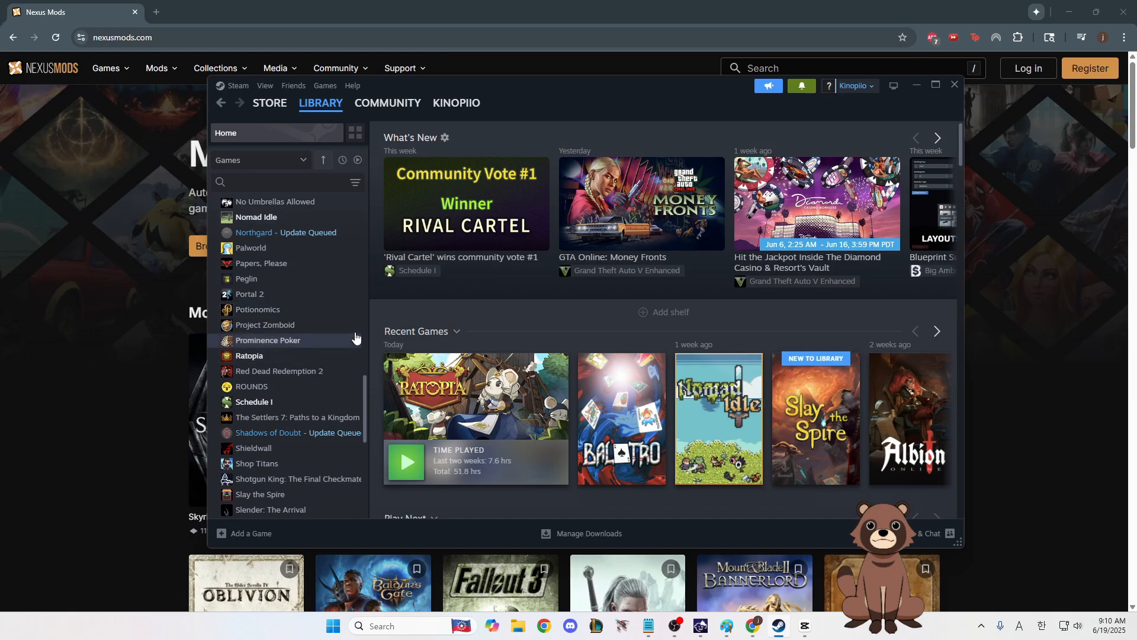
{"action": "right_click", "coordinate": [296, 359]}
{"action": "mouse_move", "coordinate": [347, 433]}
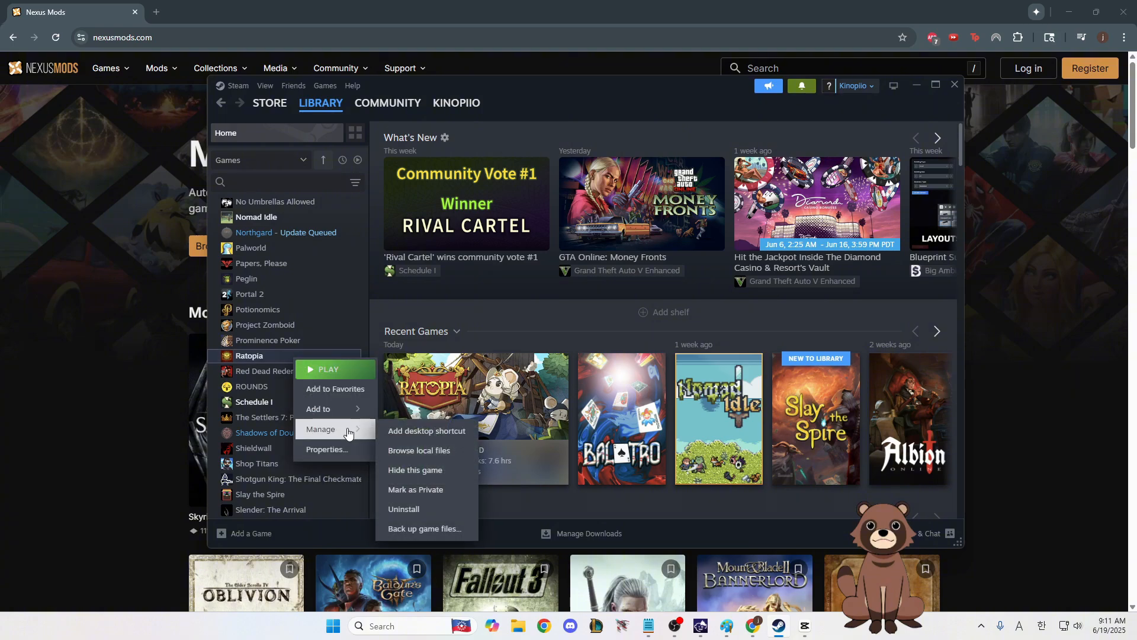
{"action": "left_click", "coordinate": [430, 451]}
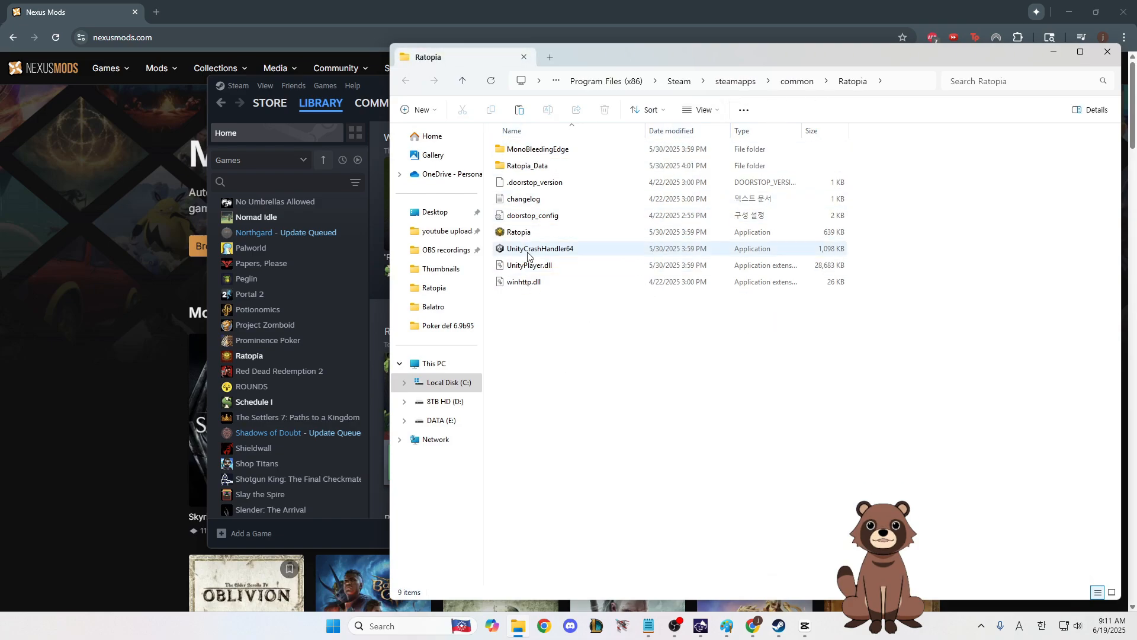
{"action": "left_click", "coordinate": [559, 83]}
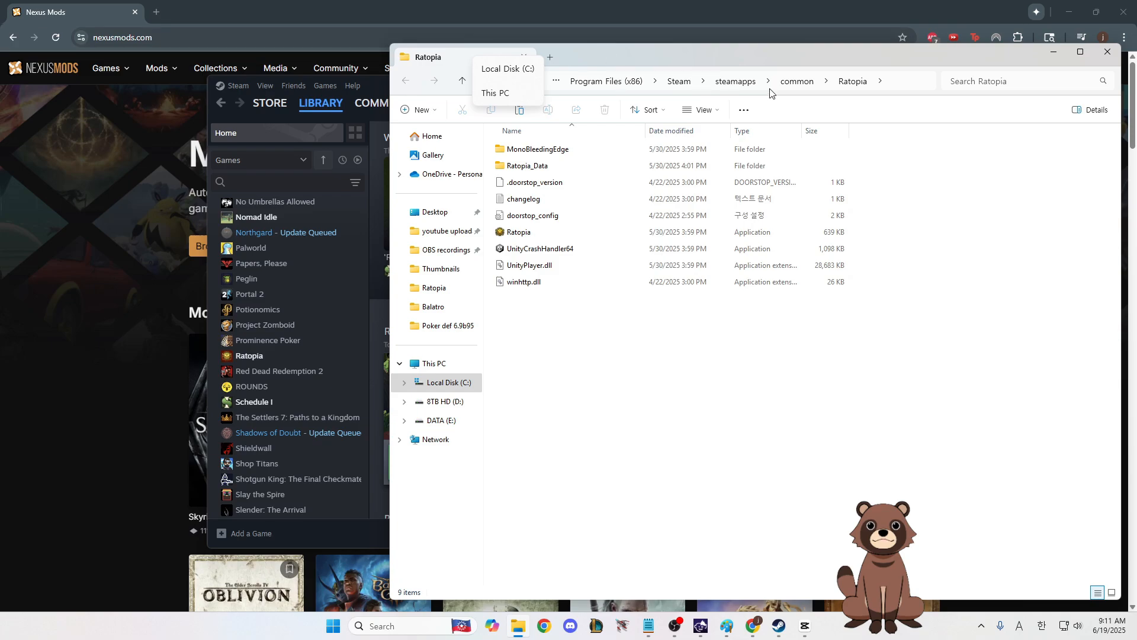
{"action": "left_click", "coordinate": [927, 172]}
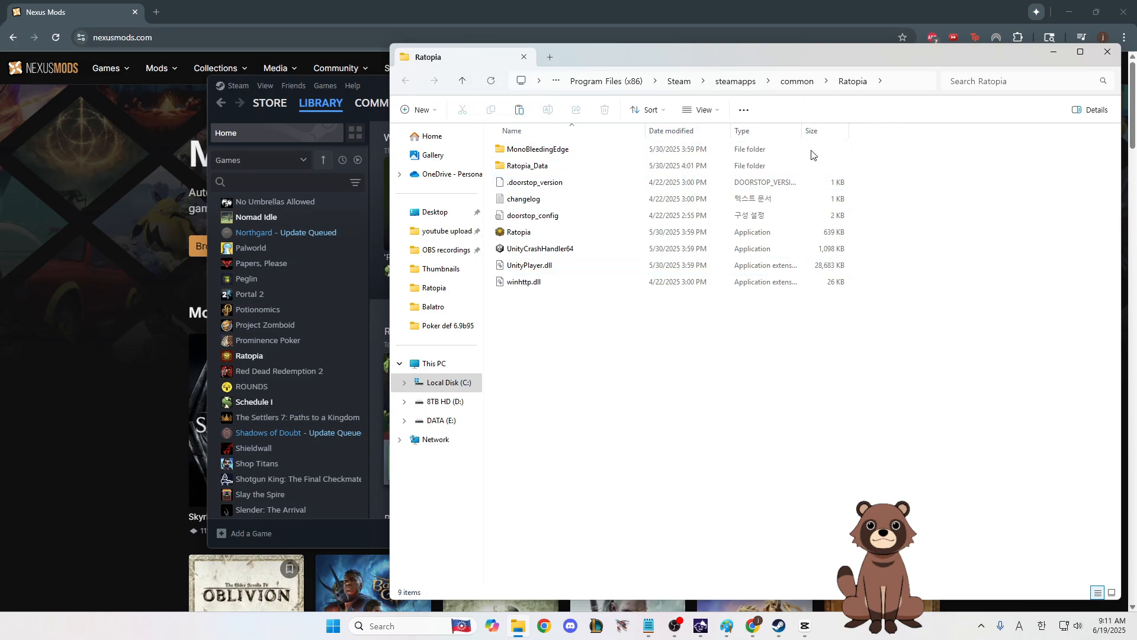
- Switch to the Nexus Mods website, search for "ratopia" and open the Ratopia game page
{"action": "left_click", "coordinate": [1057, 53]}
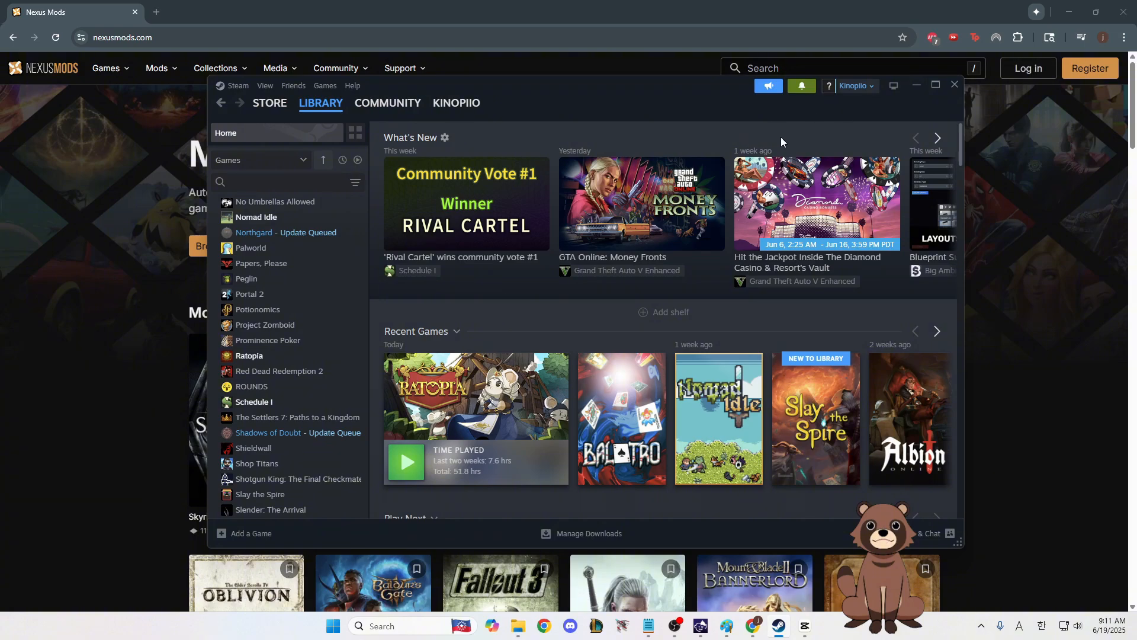
{"action": "left_click", "coordinate": [917, 86]}
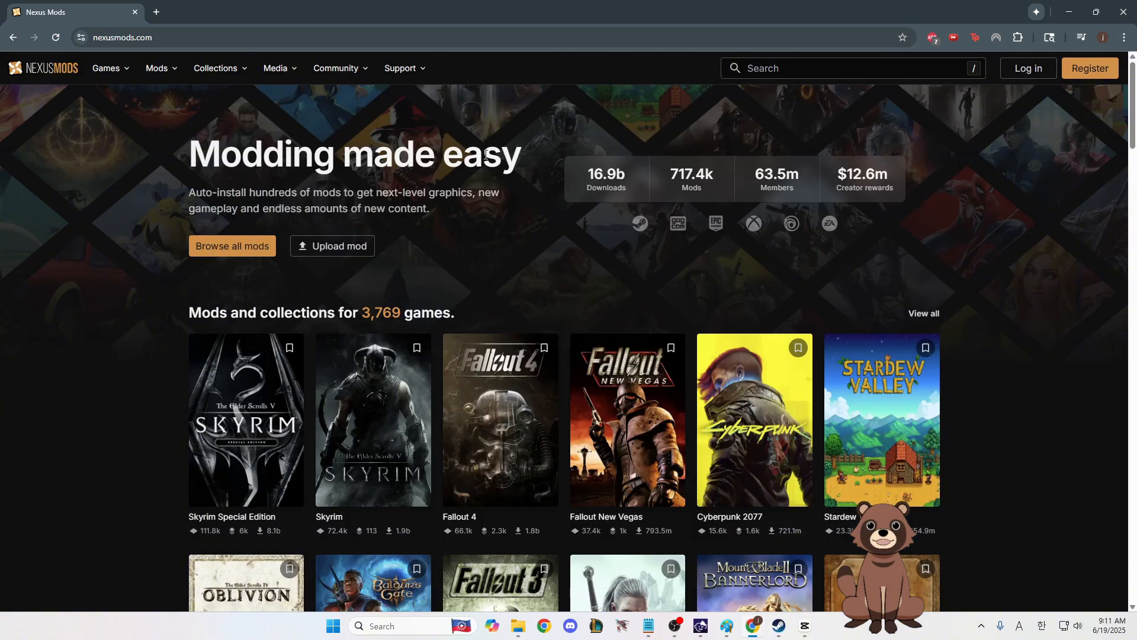
{"action": "scroll", "coordinate": [485, 236], "scroll_direction": "down", "scroll_amount": 3}
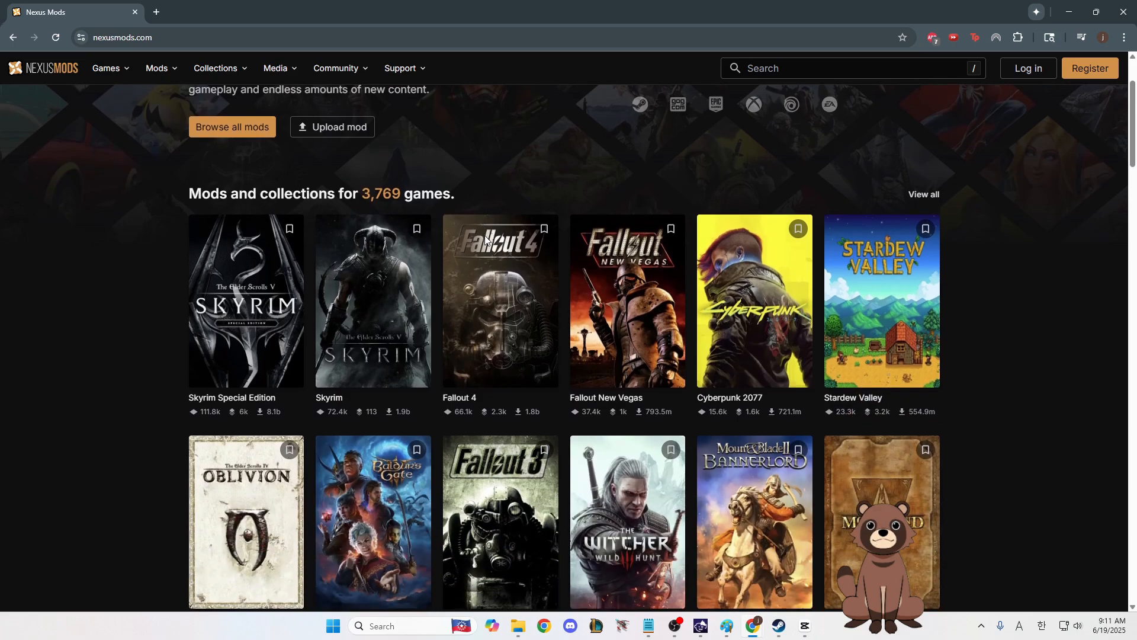
{"action": "scroll", "coordinate": [488, 237], "scroll_direction": "up", "scroll_amount": 3}
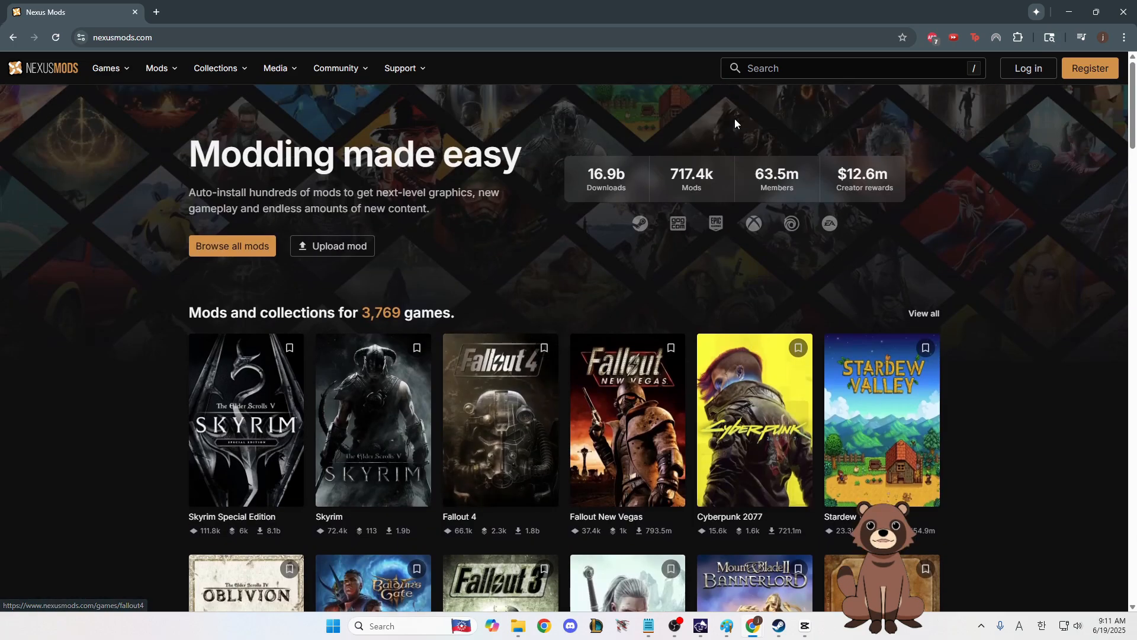
{"action": "left_click", "coordinate": [790, 73]}
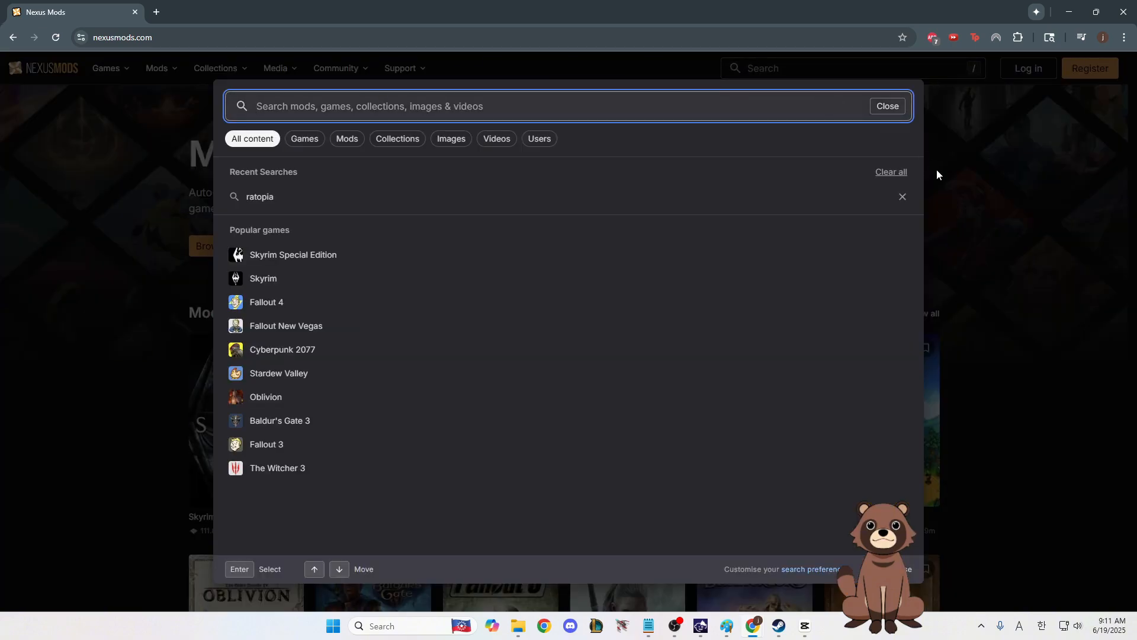
{"action": "type", "text": "rato"}
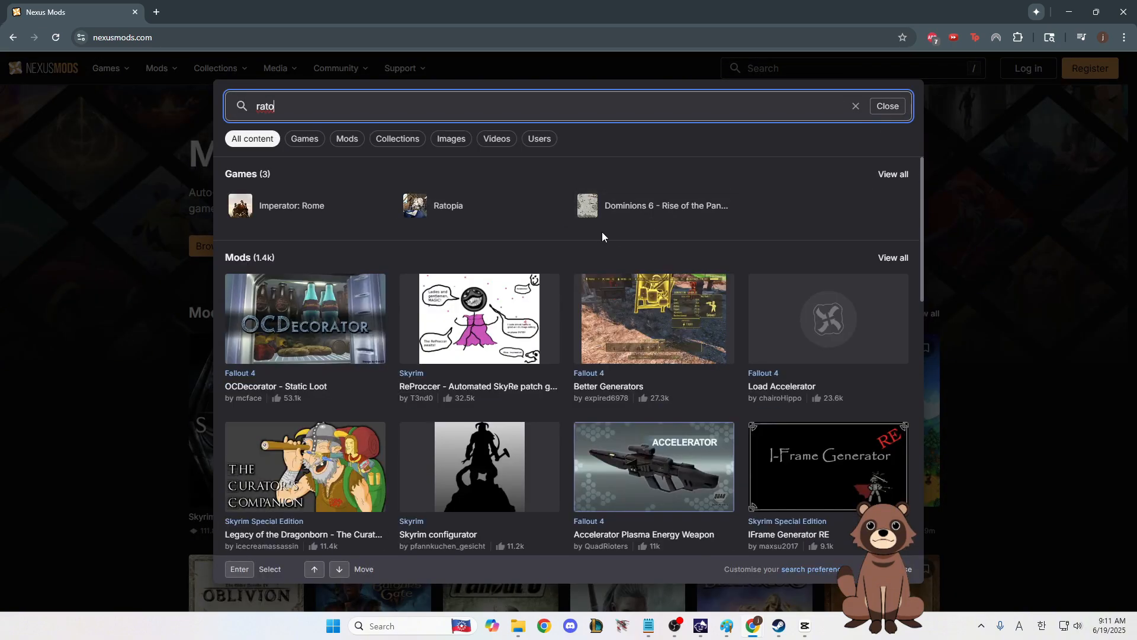
{"action": "type", "text": "pia"}
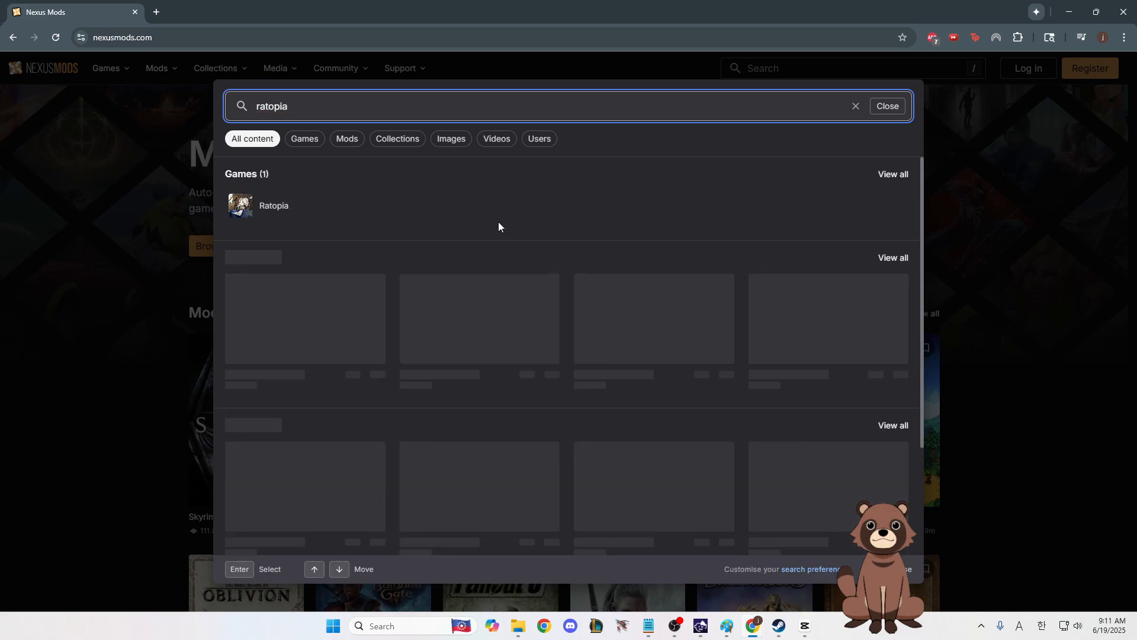
{"action": "left_click", "coordinate": [279, 215]}
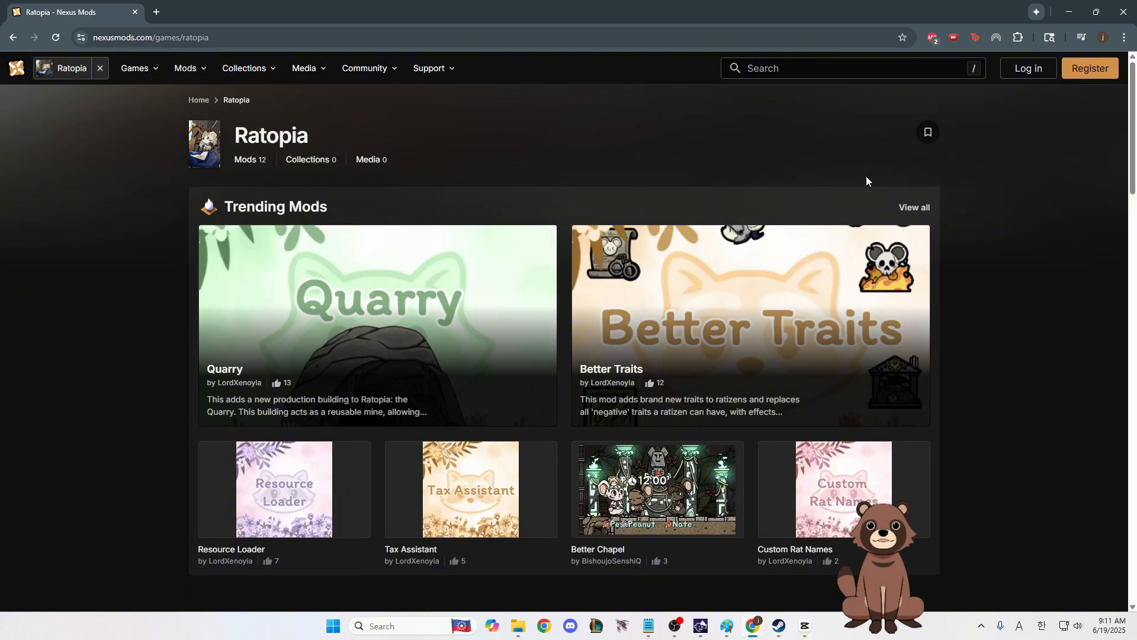
{"action": "left_click", "coordinate": [912, 208]}
{"action": "scroll", "coordinate": [501, 217], "scroll_direction": "down", "scroll_amount": 1}
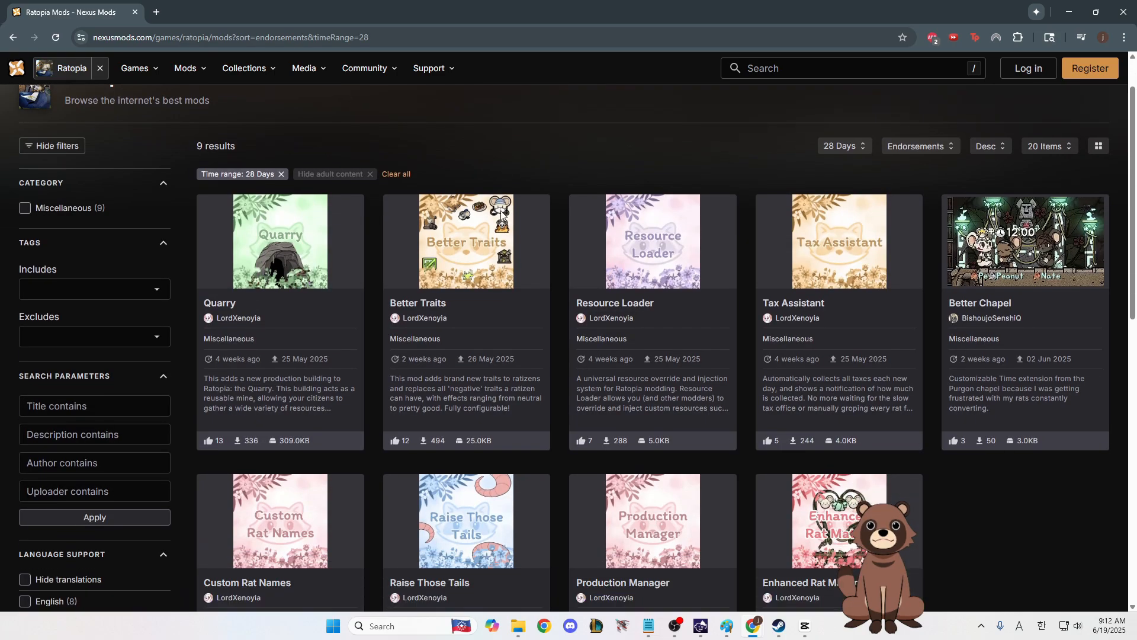
{"action": "key", "text": "alt+Left"}
- Open the Overseer mod's page from Ratopia's mod listings and check who created it
{"action": "scroll", "coordinate": [193, 325], "scroll_direction": "down", "scroll_amount": 9}
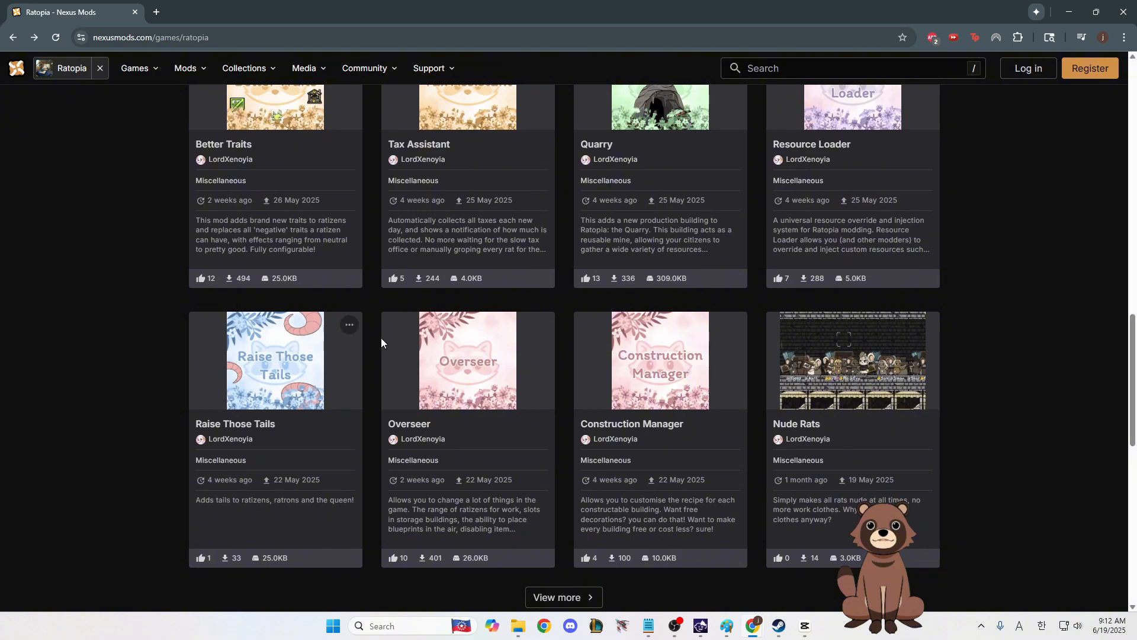
{"action": "left_click", "coordinate": [478, 370]}
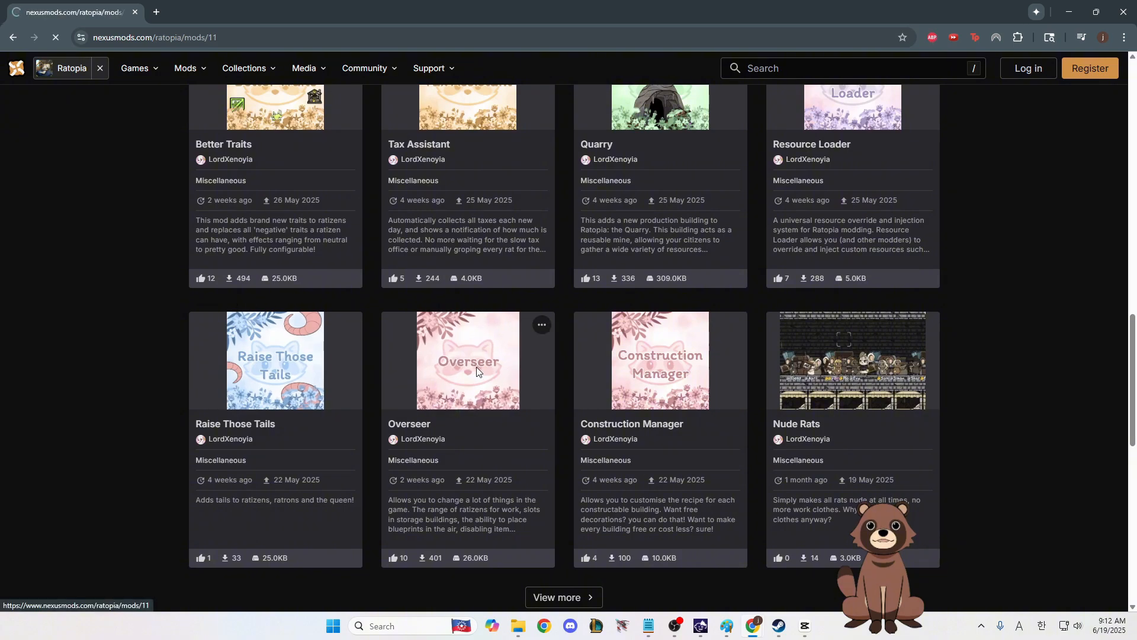
{"action": "scroll", "coordinate": [473, 384], "scroll_direction": "down", "scroll_amount": 2}
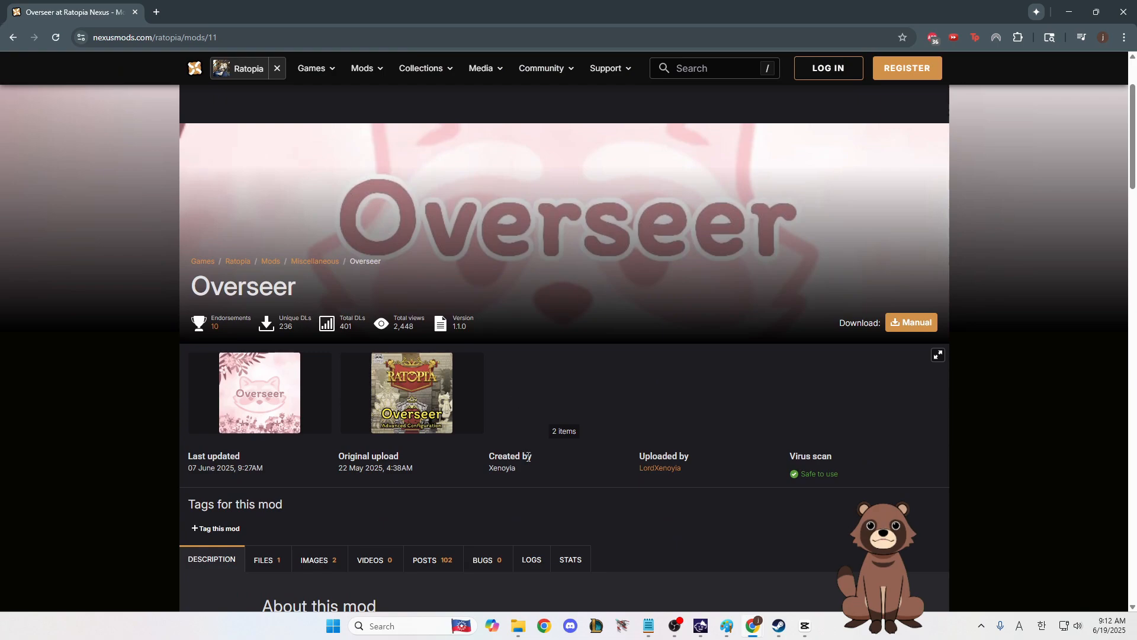
{"action": "left_click_drag", "start_coordinate": [506, 470], "coordinate": [488, 470]}
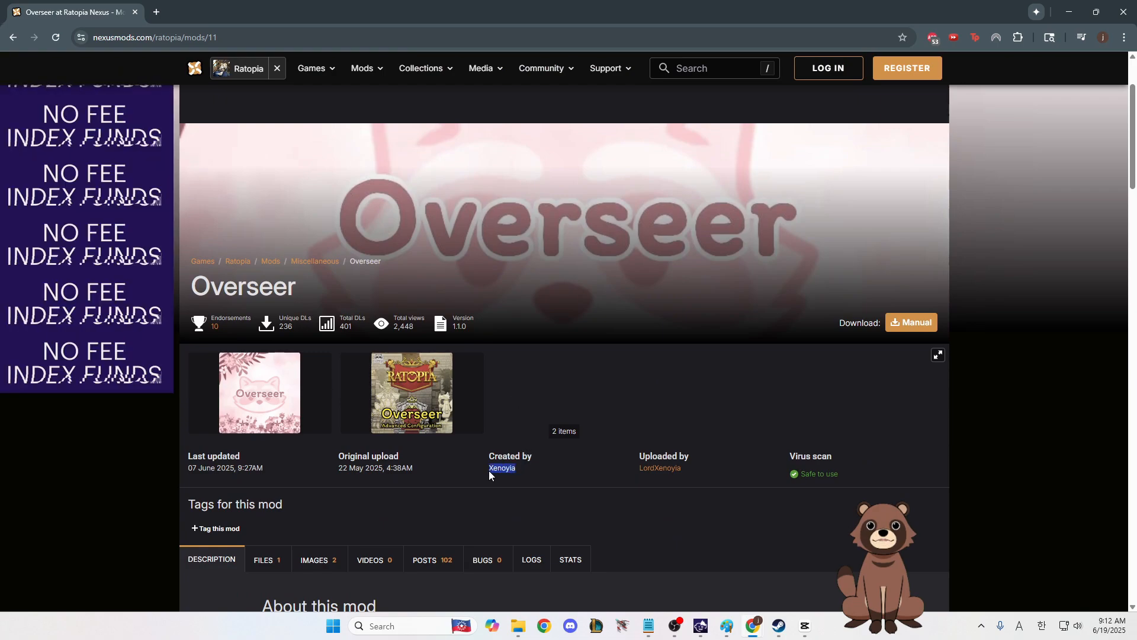
{"action": "left_click", "coordinate": [541, 474]}
- Read the Overseer mod's description and the General and Special options listed under Config.cfg
{"action": "scroll", "coordinate": [541, 473], "scroll_direction": "down", "scroll_amount": 3}
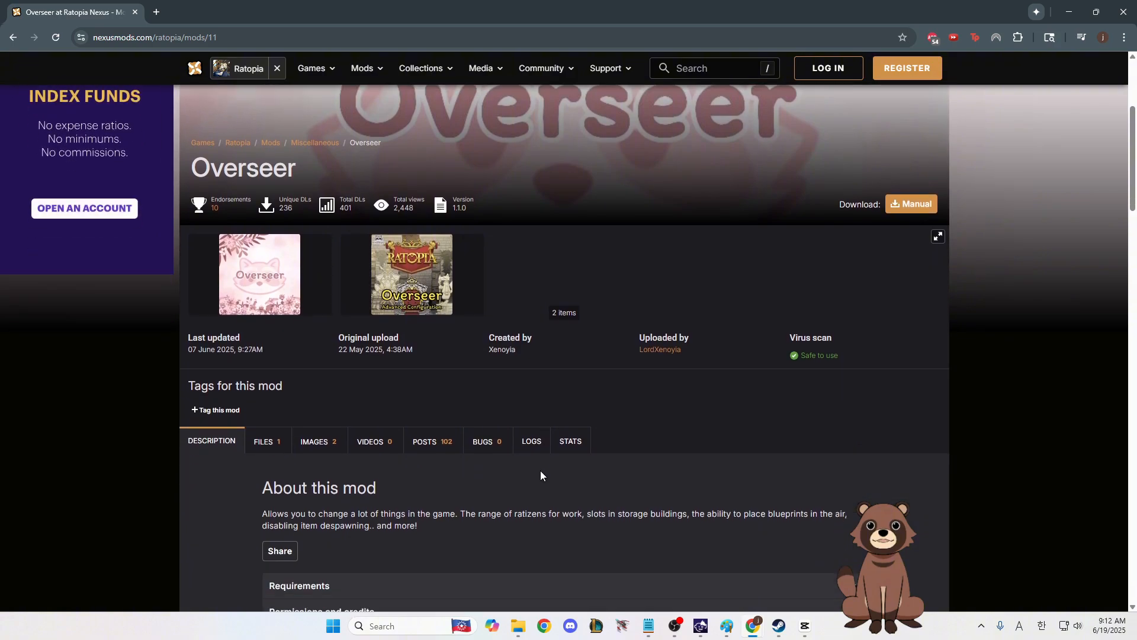
{"action": "scroll", "coordinate": [499, 459], "scroll_direction": "down", "scroll_amount": 2}
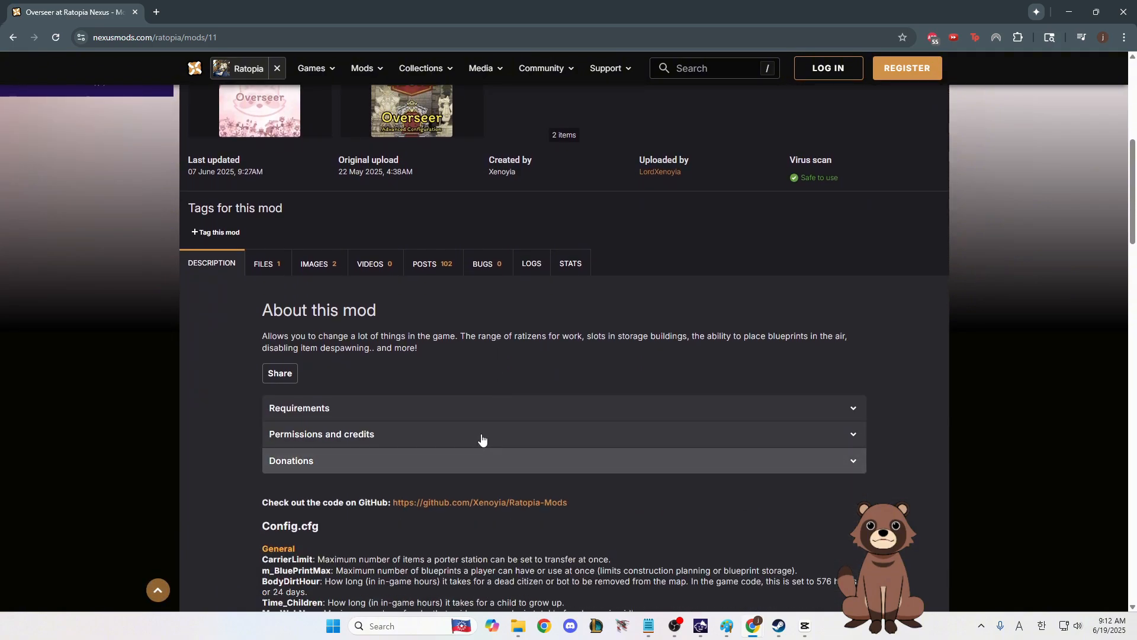
{"action": "scroll", "coordinate": [439, 292], "scroll_direction": "up", "scroll_amount": 5}
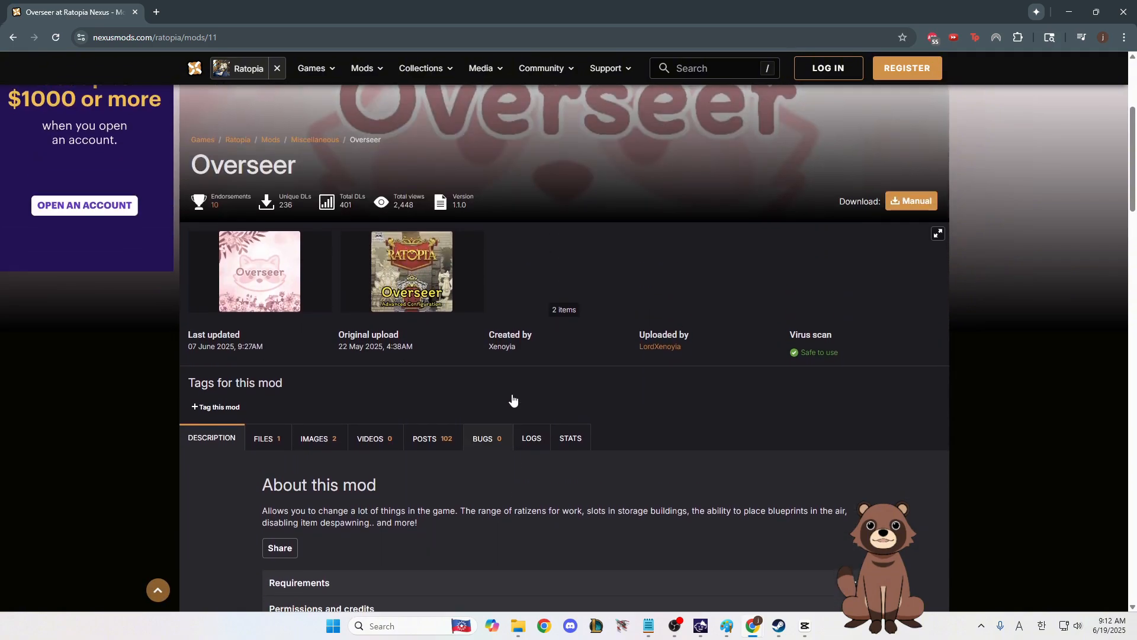
{"action": "scroll", "coordinate": [528, 396], "scroll_direction": "down", "scroll_amount": 2}
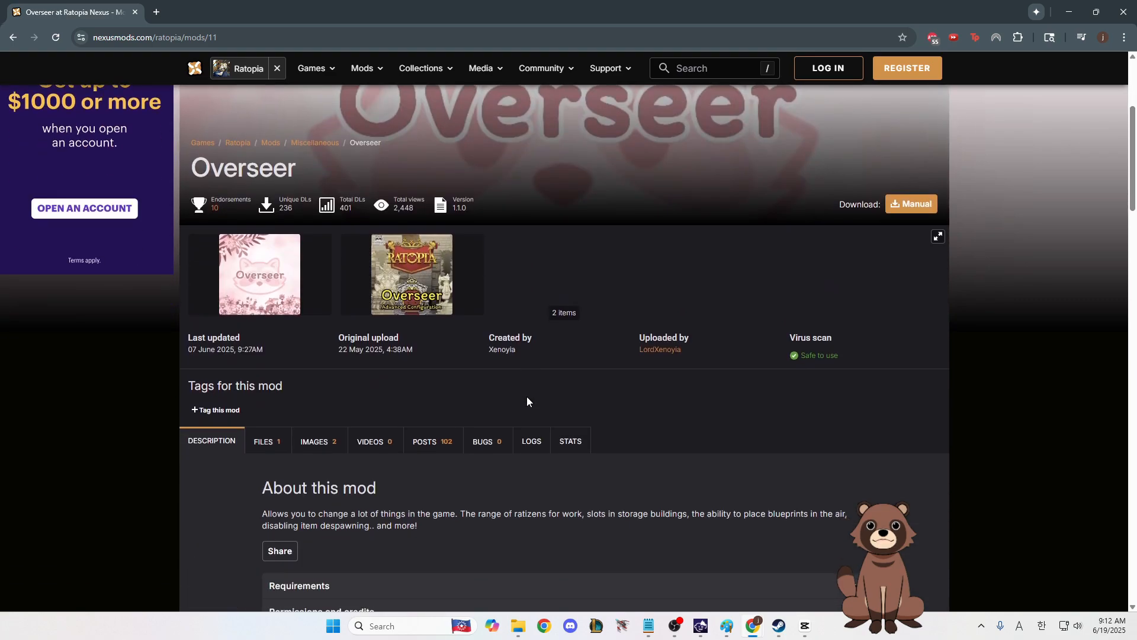
{"action": "scroll", "coordinate": [527, 396], "scroll_direction": "down", "scroll_amount": 2}
{"action": "scroll", "coordinate": [426, 383], "scroll_direction": "down", "scroll_amount": 2}
{"action": "scroll", "coordinate": [487, 399], "scroll_direction": "down", "scroll_amount": 2}
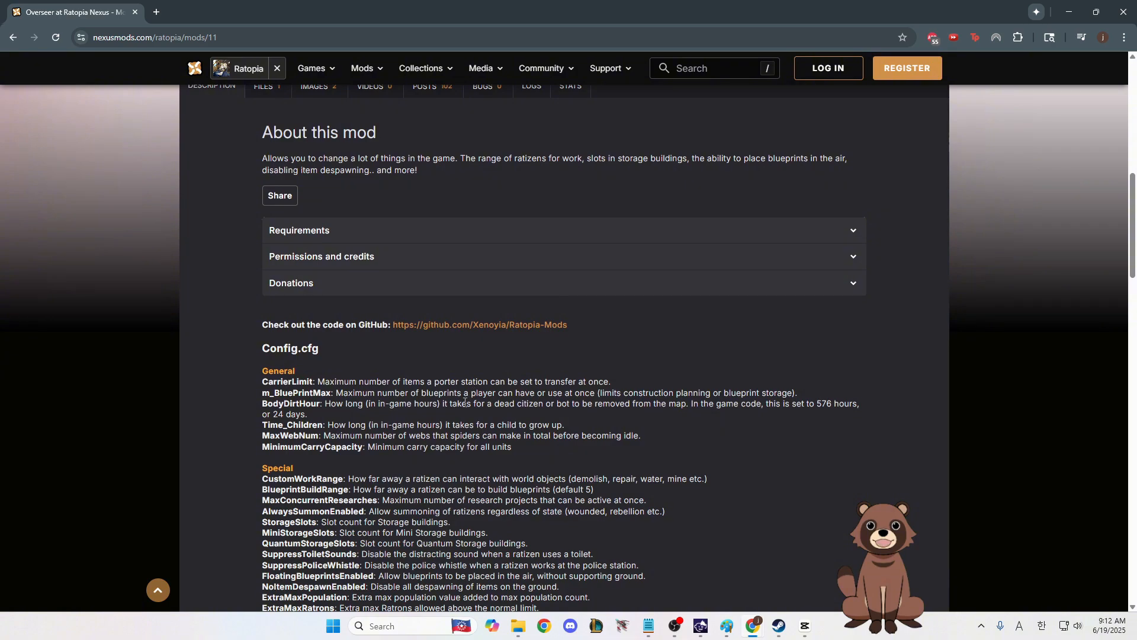
{"action": "scroll", "coordinate": [454, 416], "scroll_direction": "down", "scroll_amount": 2}
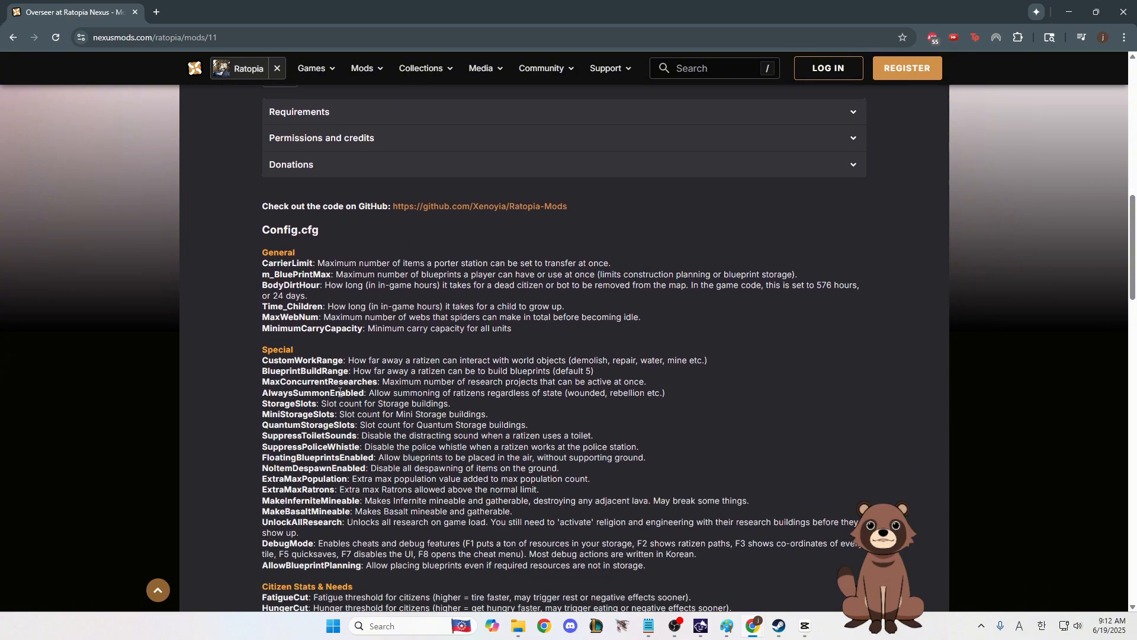
{"action": "scroll", "coordinate": [340, 391], "scroll_direction": "down", "scroll_amount": 1}
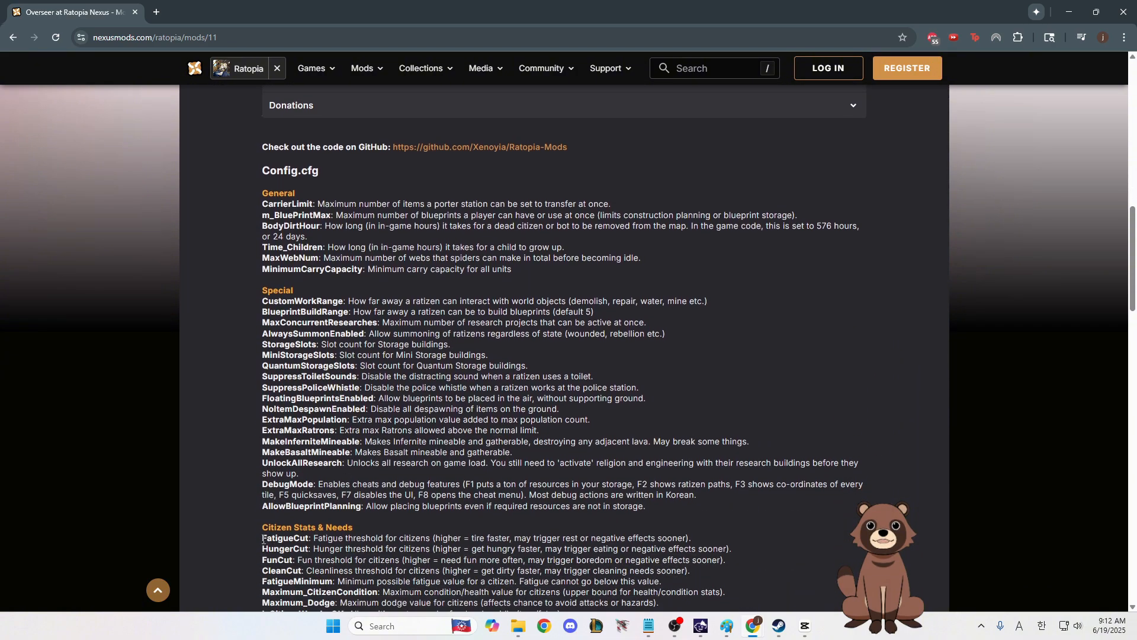
- Examine the Config.cfg options from Citizen Stats & Needs through Prosperity & Happiness, including the fatigue and fun thresholds
{"action": "left_click_drag", "start_coordinate": [263, 539], "coordinate": [431, 540]}
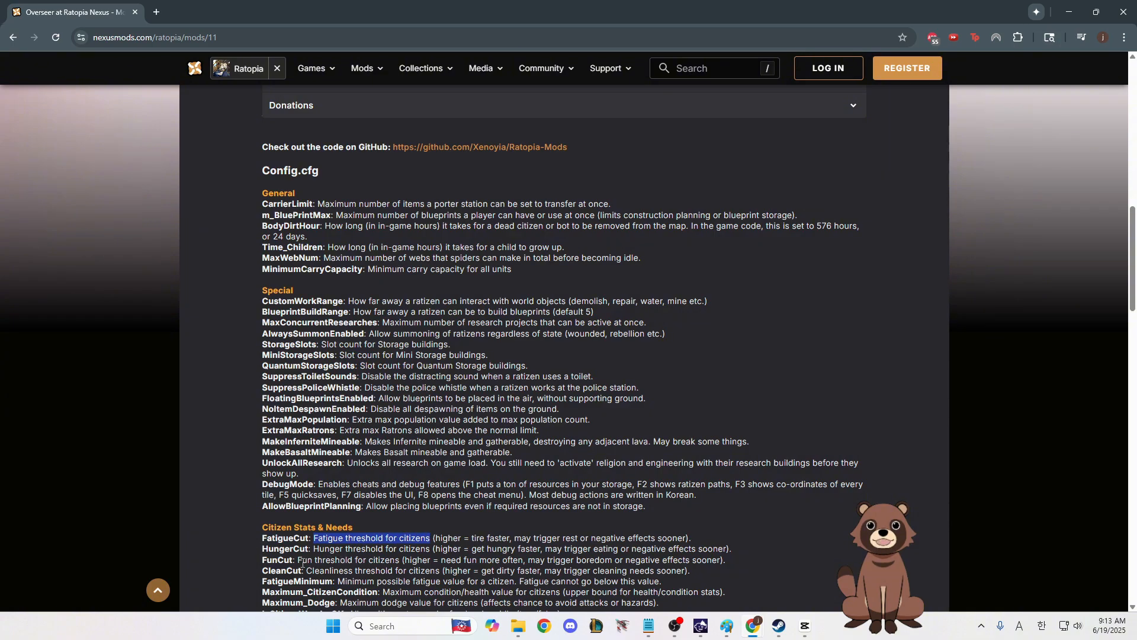
{"action": "left_click_drag", "start_coordinate": [302, 561], "coordinate": [318, 561]}
{"action": "scroll", "coordinate": [334, 465], "scroll_direction": "down", "scroll_amount": 7}
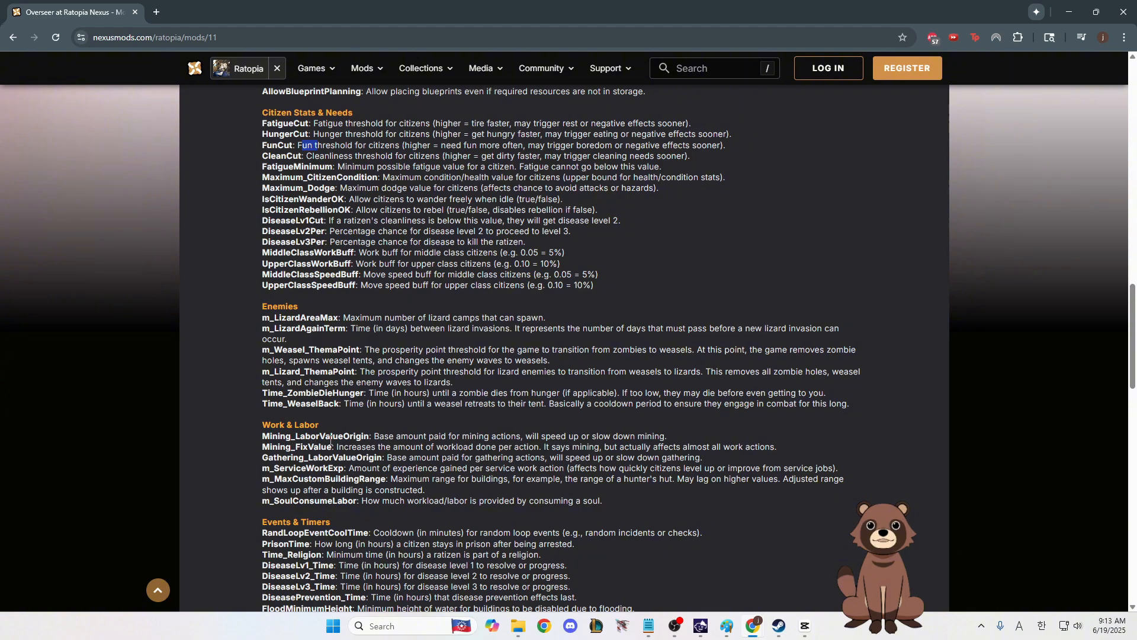
{"action": "scroll", "coordinate": [407, 443], "scroll_direction": "down", "scroll_amount": 2}
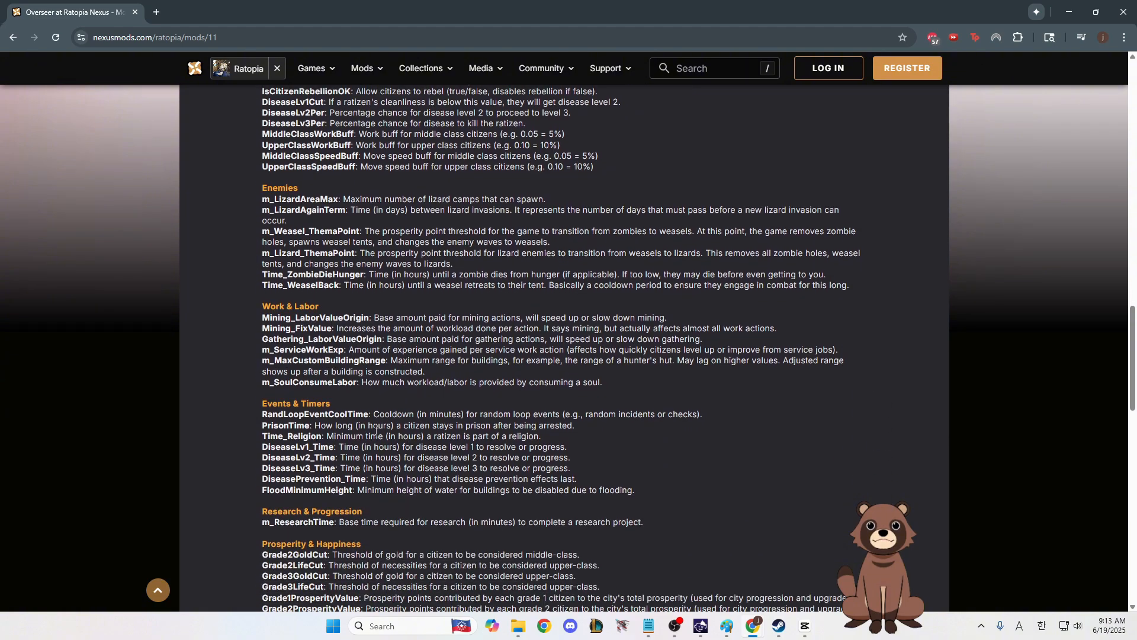
{"action": "scroll", "coordinate": [395, 433], "scroll_direction": "down", "scroll_amount": 2}
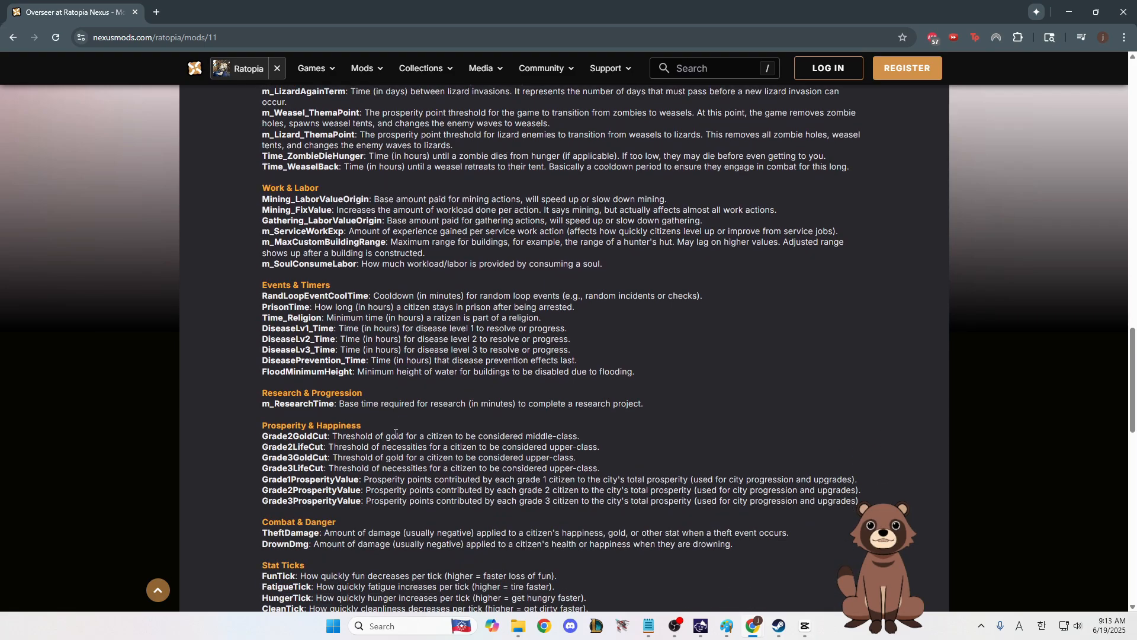
- Look back over the Overseer mod page and find the Bepinex5 requirement in its Installation section
{"action": "scroll", "coordinate": [396, 433], "scroll_direction": "up", "scroll_amount": 12}
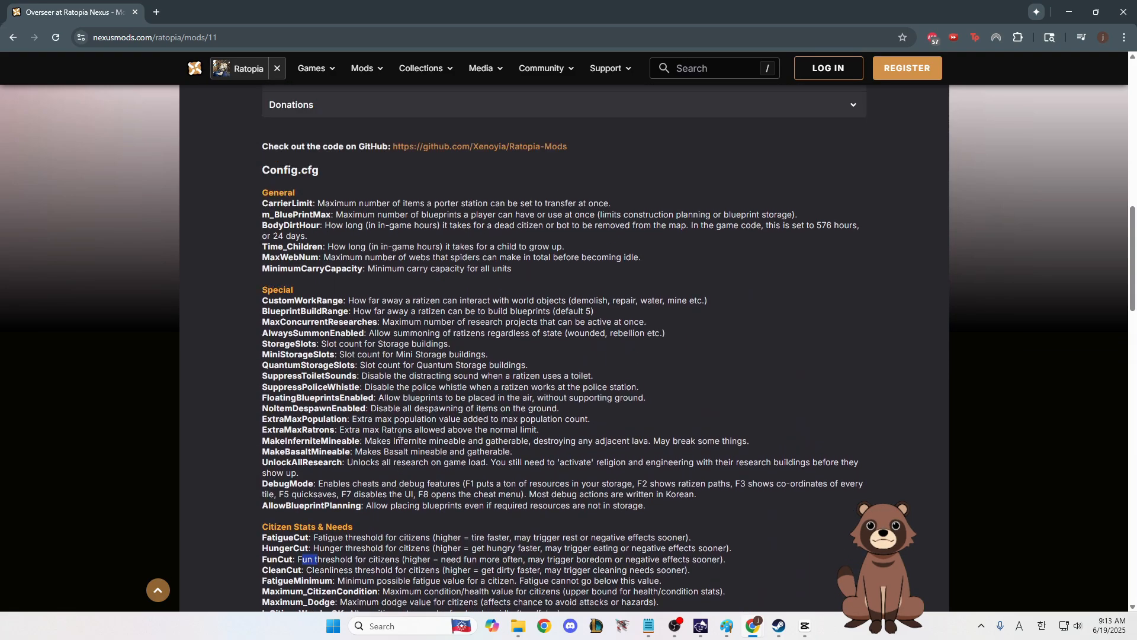
{"action": "scroll", "coordinate": [400, 434], "scroll_direction": "up", "scroll_amount": 4}
{"action": "scroll", "coordinate": [401, 438], "scroll_direction": "up", "scroll_amount": 4}
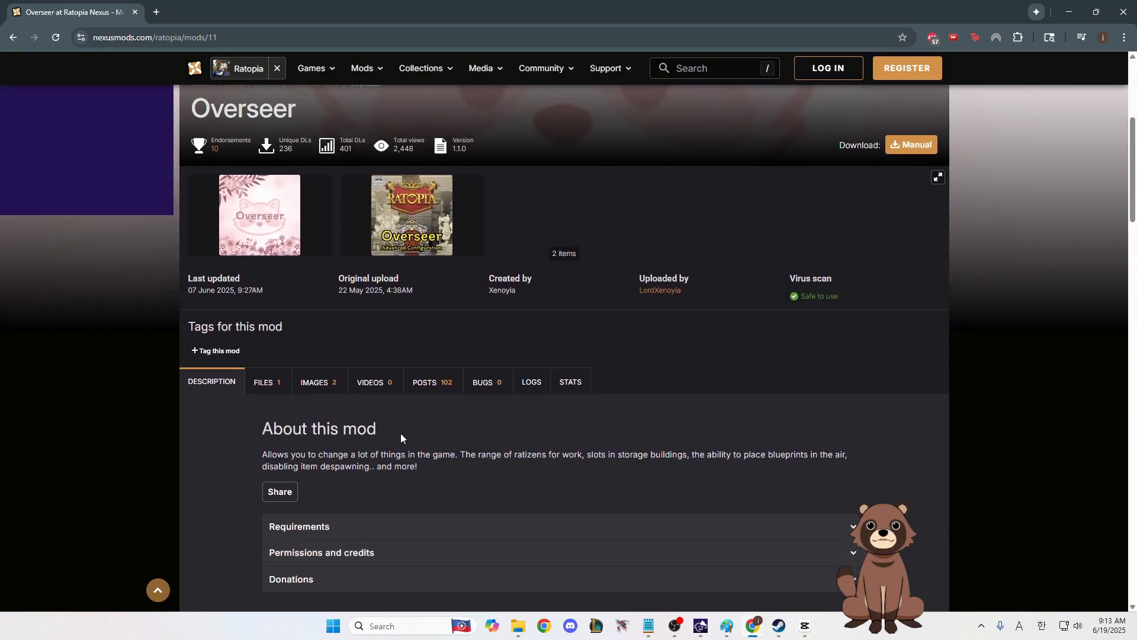
{"action": "scroll", "coordinate": [410, 435], "scroll_direction": "down", "scroll_amount": 4}
{"action": "scroll", "coordinate": [411, 436], "scroll_direction": "down", "scroll_amount": 20}
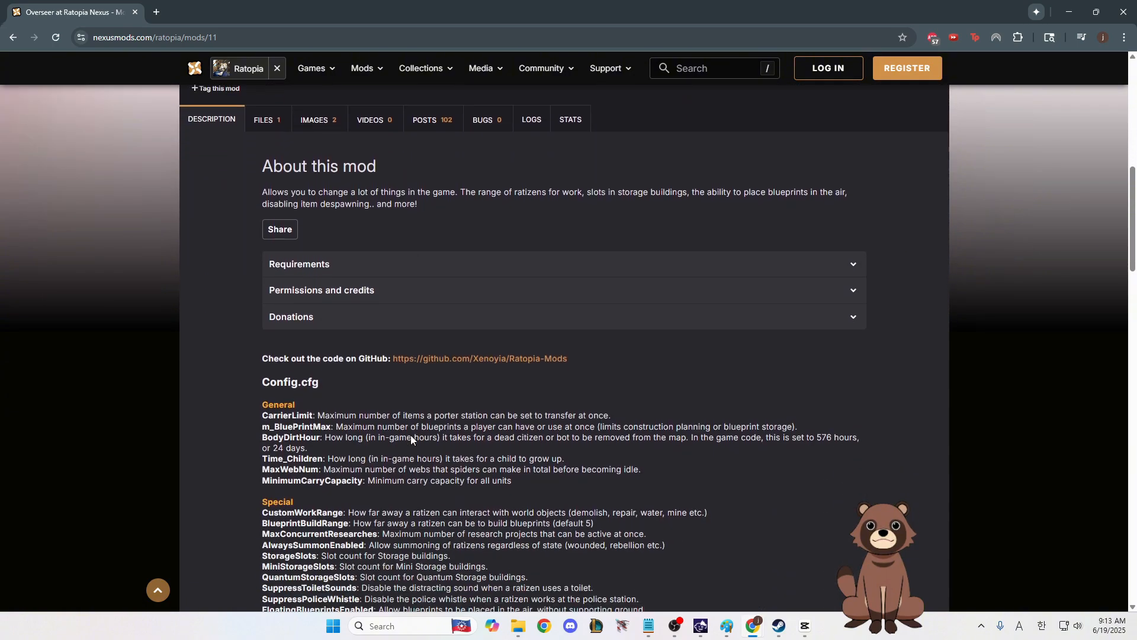
{"action": "scroll", "coordinate": [408, 435], "scroll_direction": "down", "scroll_amount": 4}
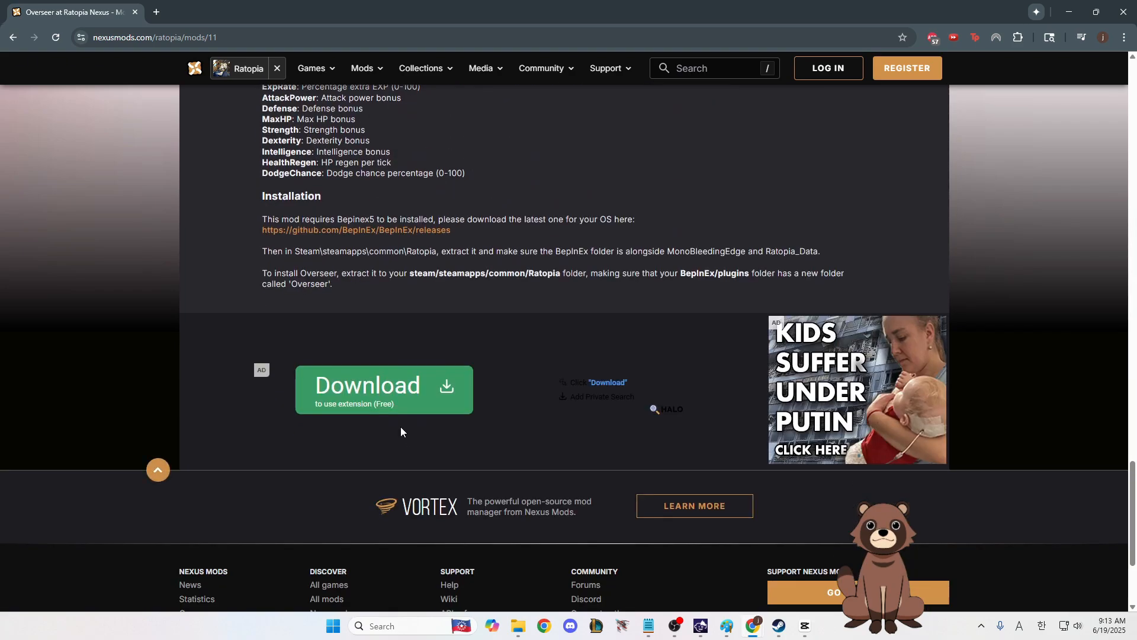
{"action": "scroll", "coordinate": [401, 427], "scroll_direction": "up", "scroll_amount": 2}
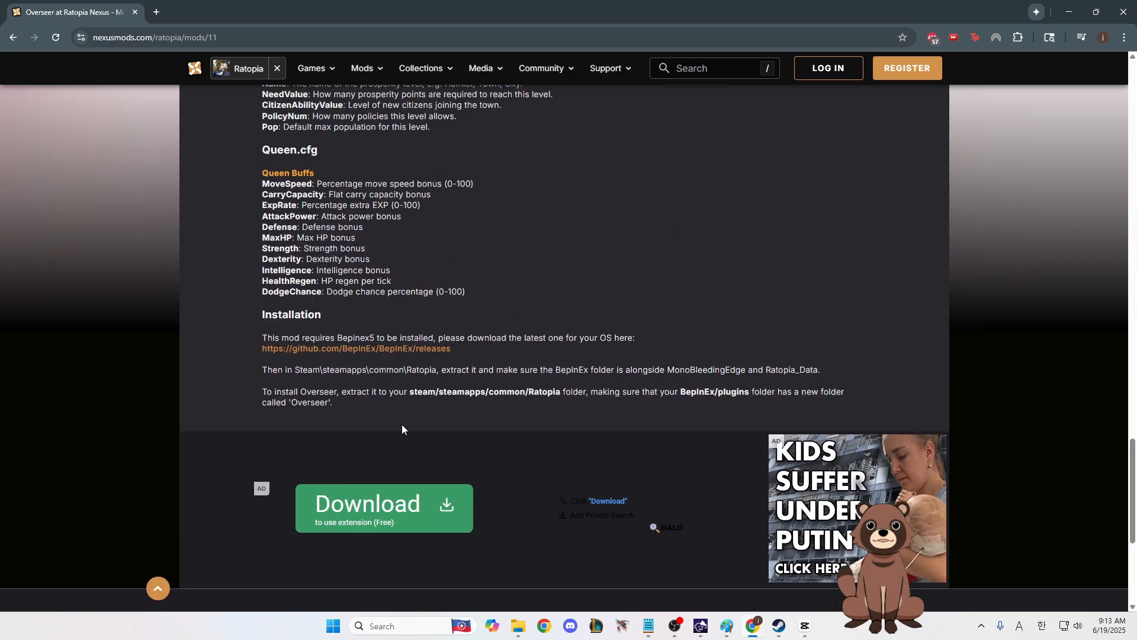
{"action": "left_click_drag", "start_coordinate": [264, 318], "coordinate": [401, 338]}
{"action": "left_click", "coordinate": [317, 331]}
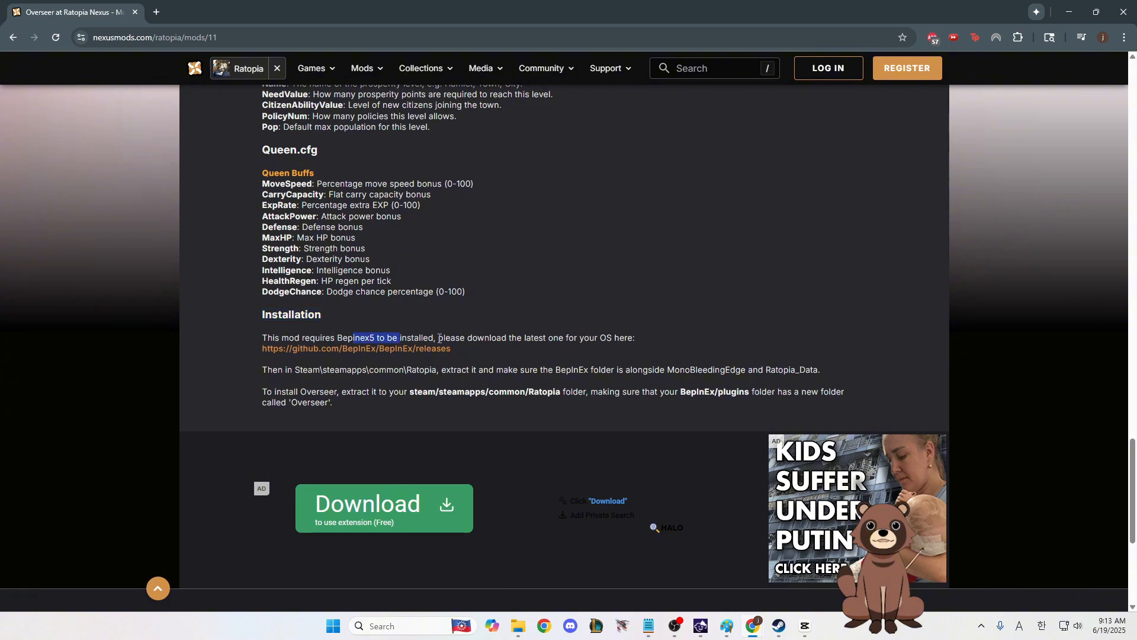
- Open the BepInEx releases page linked in the Installation section, start downloading BepInEx_win_x64_5.4.23.3.zip and cancel the save
{"action": "left_click", "coordinate": [515, 322]}
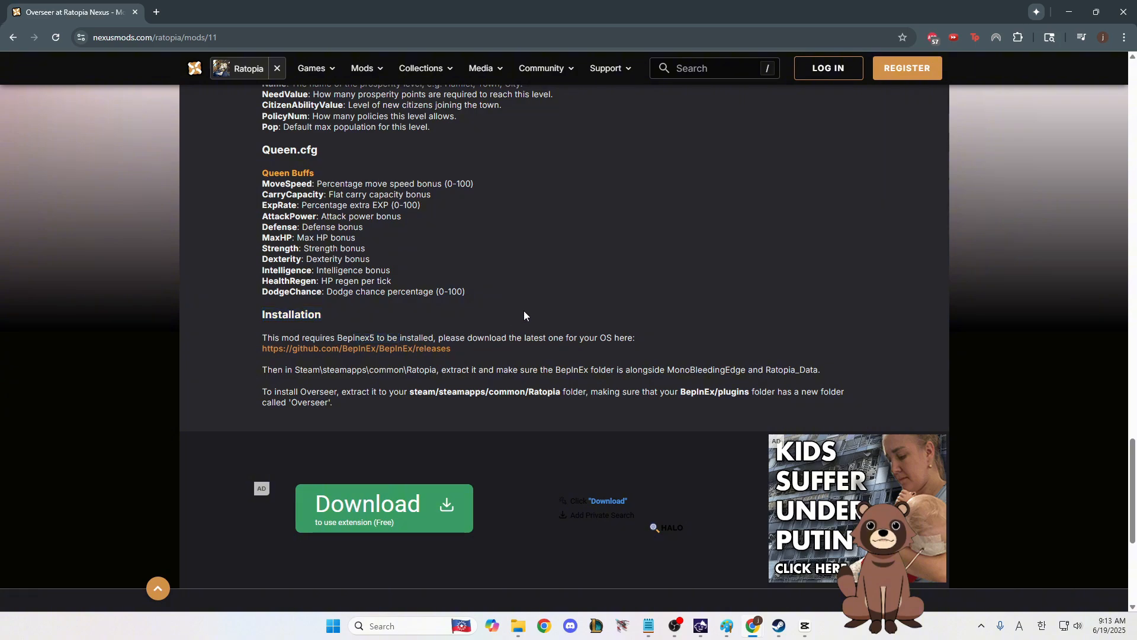
{"action": "left_click", "coordinate": [432, 352]}
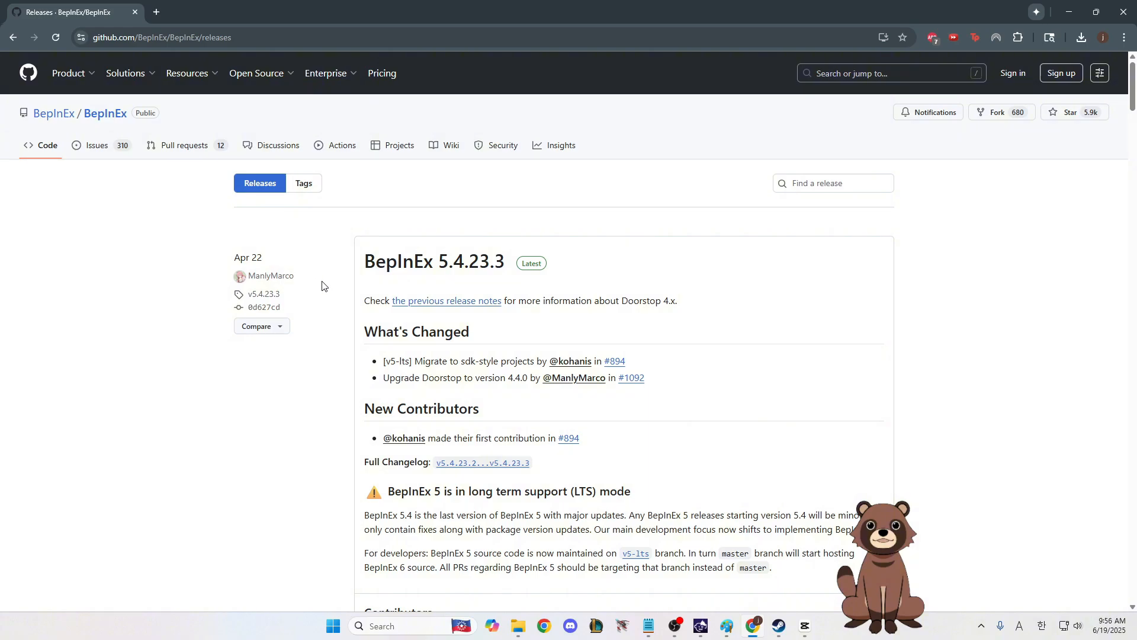
{"action": "scroll", "coordinate": [314, 355], "scroll_direction": "down", "scroll_amount": 3}
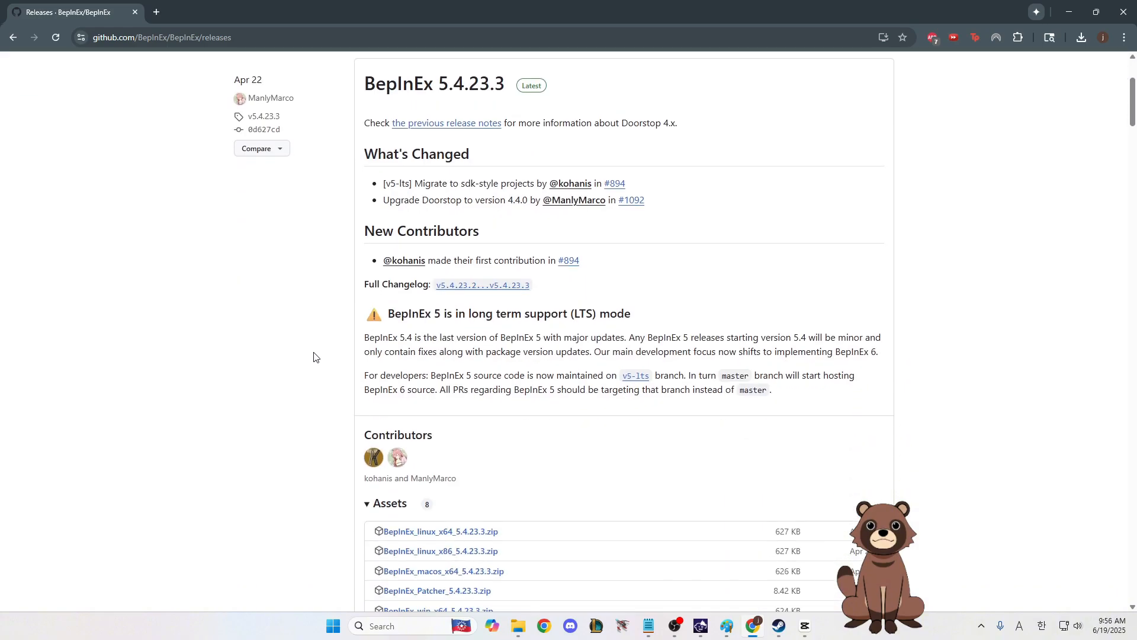
{"action": "scroll", "coordinate": [314, 356], "scroll_direction": "up", "scroll_amount": 2}
{"action": "scroll", "coordinate": [314, 356], "scroll_direction": "down", "scroll_amount": 3}
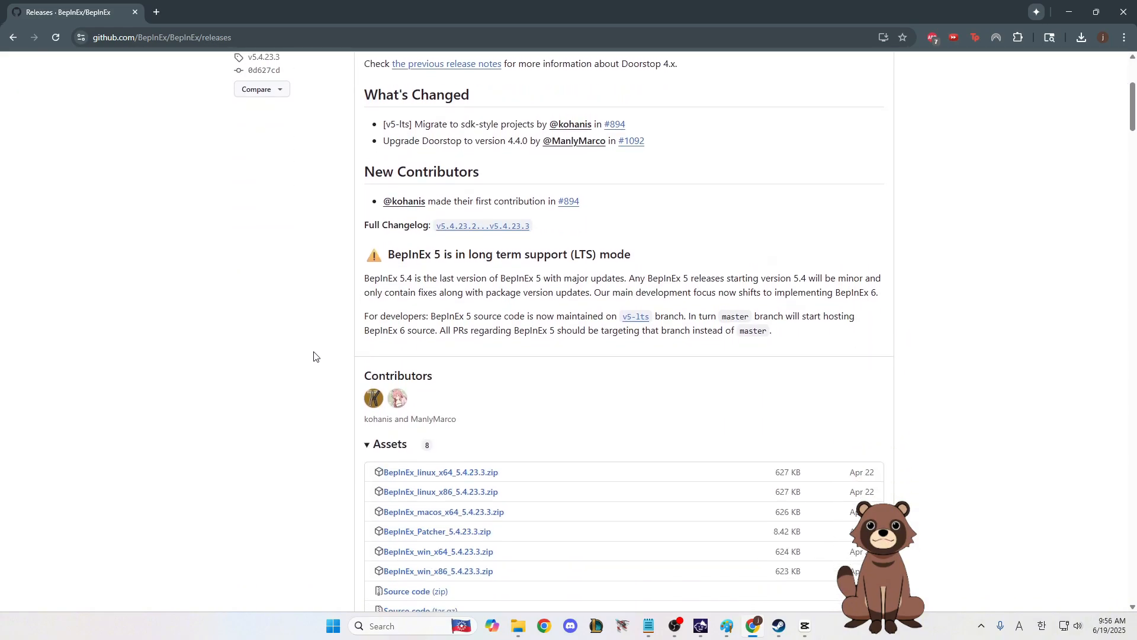
{"action": "scroll", "coordinate": [316, 357], "scroll_direction": "down", "scroll_amount": 1}
{"action": "scroll", "coordinate": [320, 356], "scroll_direction": "up", "scroll_amount": 5}
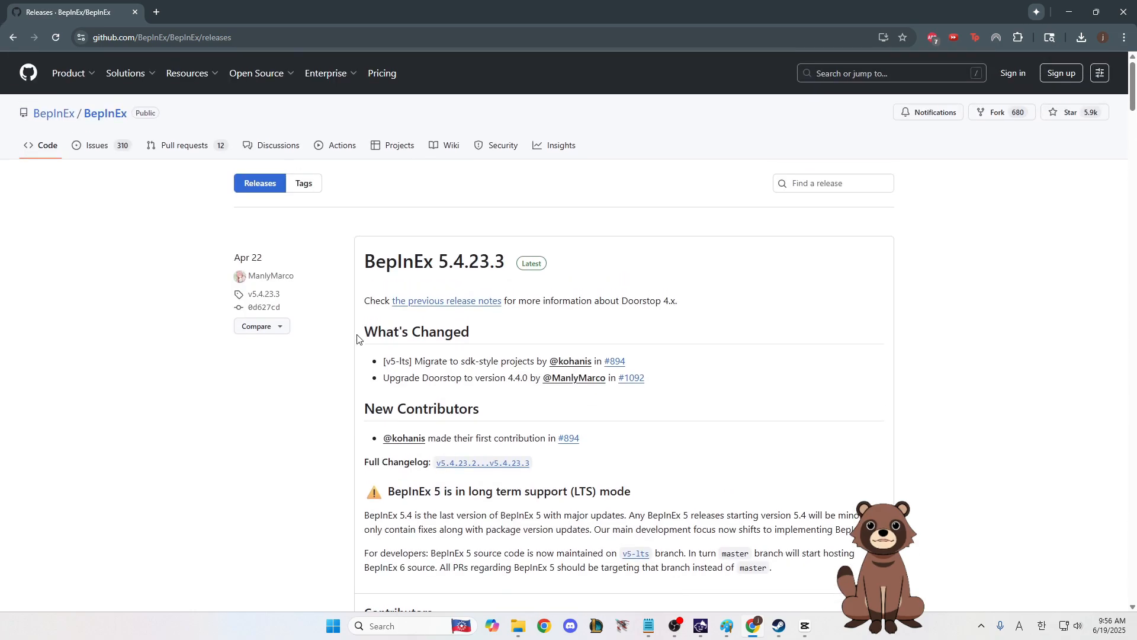
{"action": "scroll", "coordinate": [300, 355], "scroll_direction": "down", "scroll_amount": 7}
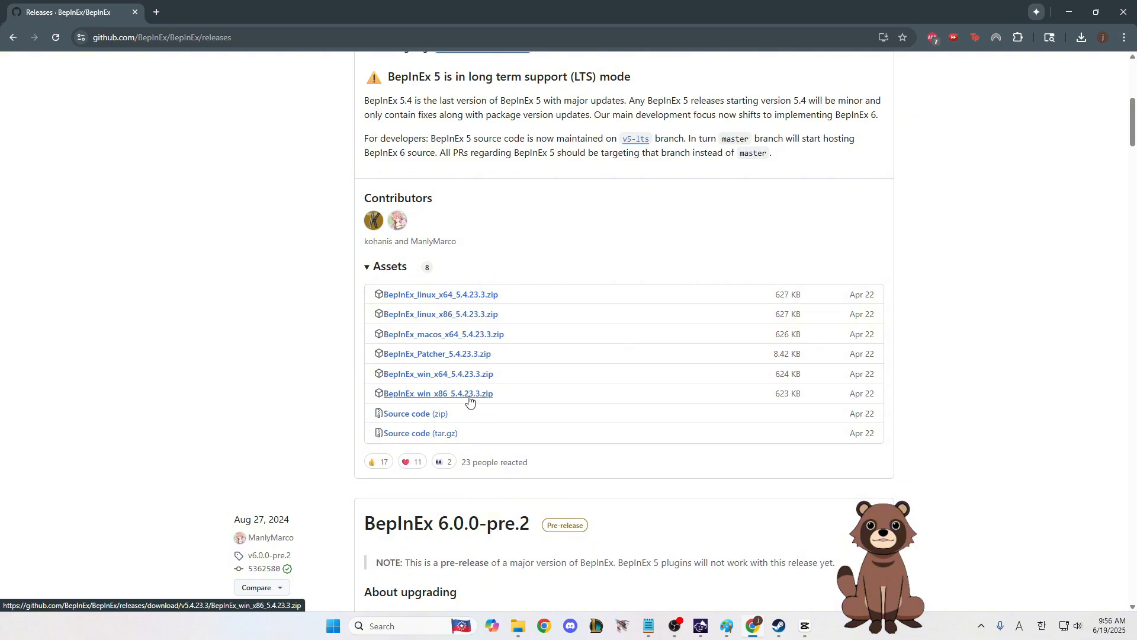
{"action": "left_click", "coordinate": [456, 380]}
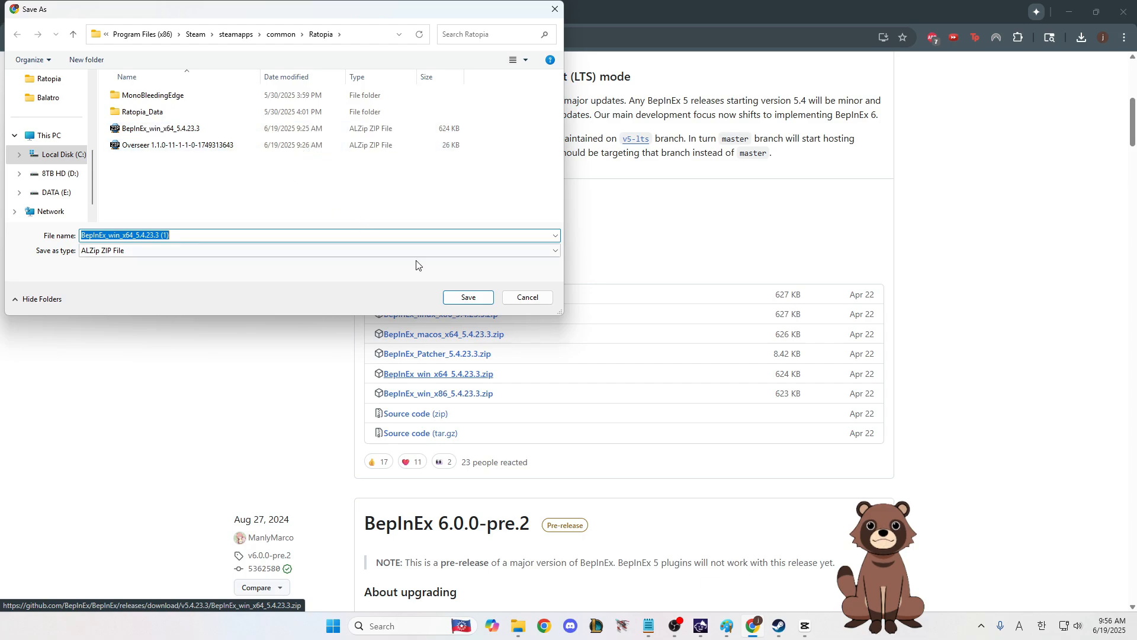
{"action": "left_click", "coordinate": [555, 8]}
- Switch to File Explorer's Ratopia folder, extract BepInEx_win_x64_5.4.23.3.zip to its source path and close the extraction windows
{"action": "left_click", "coordinate": [524, 618]}
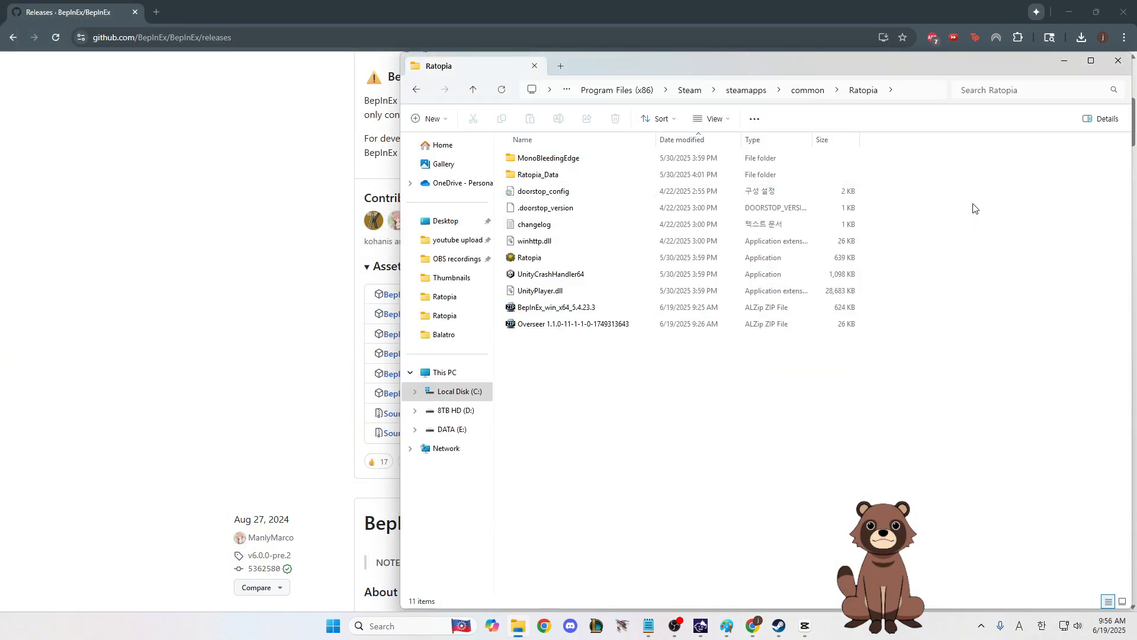
{"action": "left_click_drag", "start_coordinate": [923, 67], "coordinate": [916, 62]}
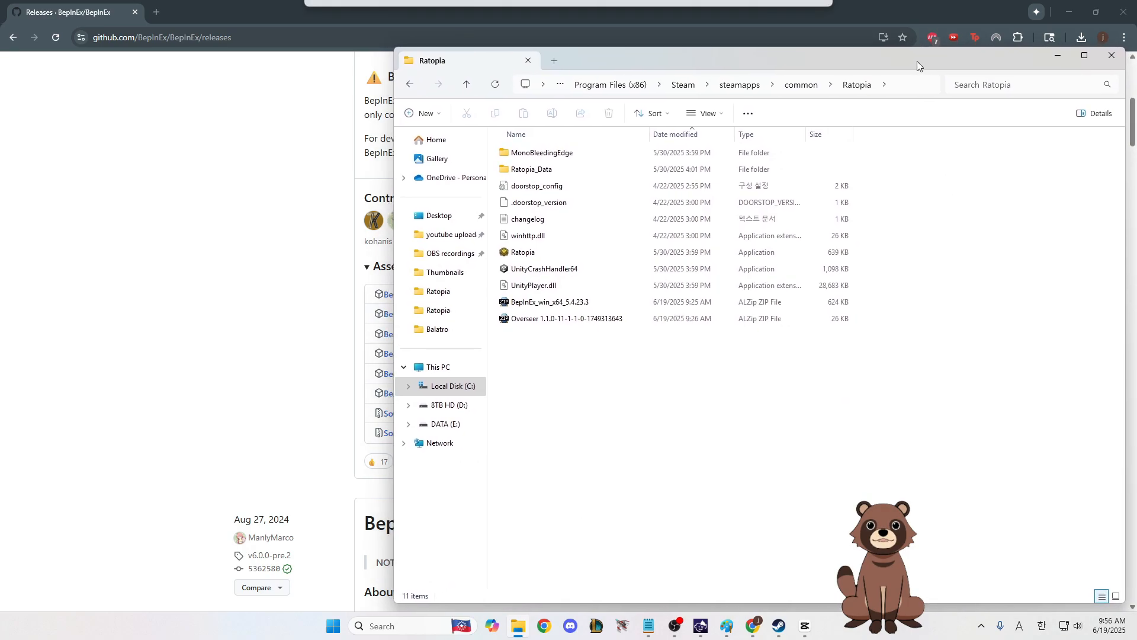
{"action": "double_click", "coordinate": [574, 305]}
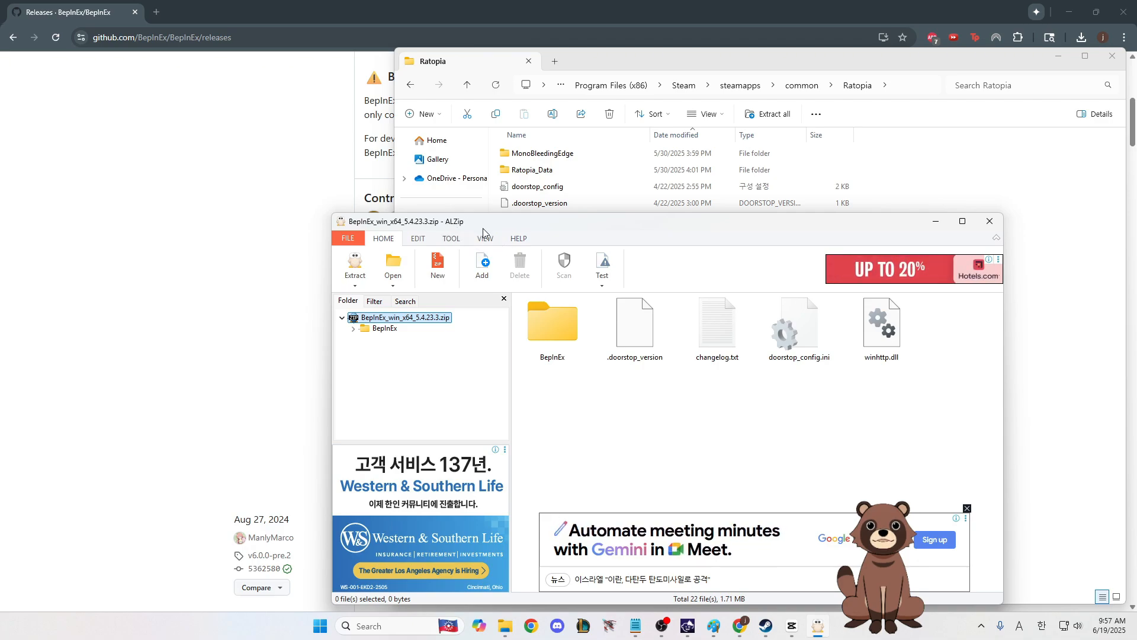
{"action": "left_click_drag", "start_coordinate": [930, 407], "coordinate": [787, 424]}
{"action": "left_click_drag", "start_coordinate": [675, 418], "coordinate": [702, 442]}
{"action": "left_click_drag", "start_coordinate": [916, 413], "coordinate": [770, 417]}
{"action": "left_click", "coordinate": [355, 283]}
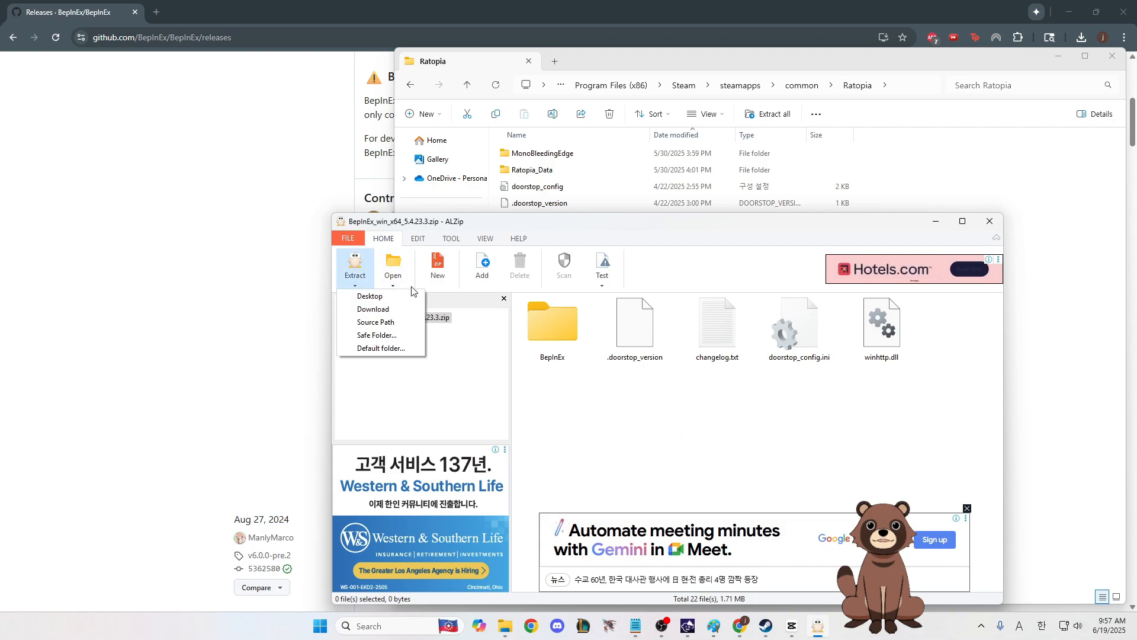
{"action": "left_click", "coordinate": [392, 327]}
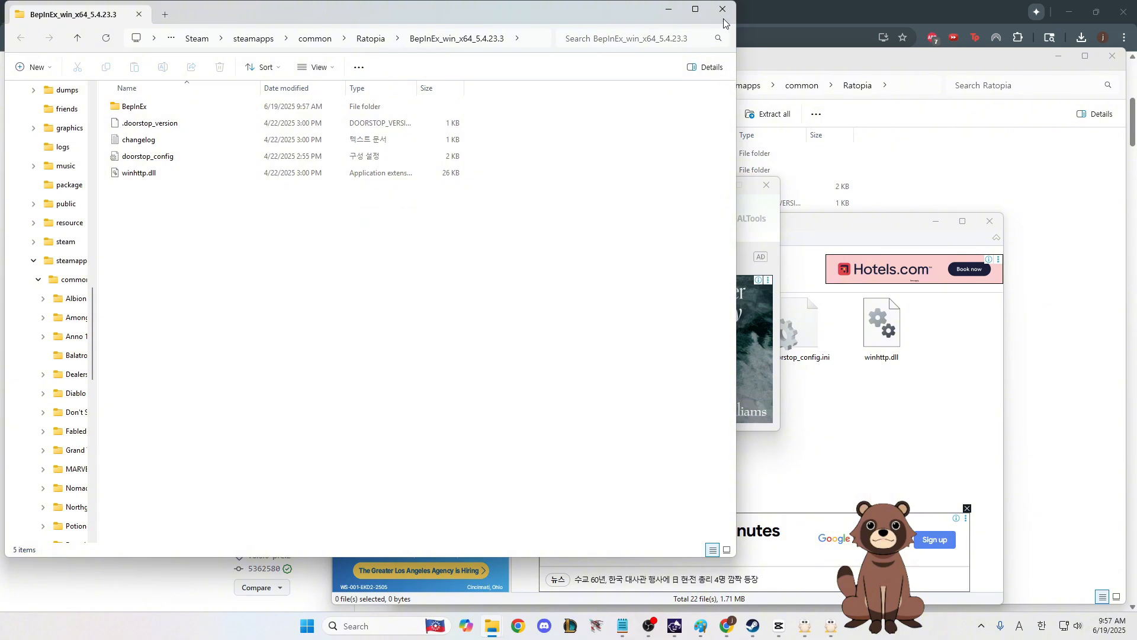
{"action": "left_click", "coordinate": [722, 11]}
{"action": "left_click", "coordinate": [767, 184]}
{"action": "left_click", "coordinate": [985, 224]}
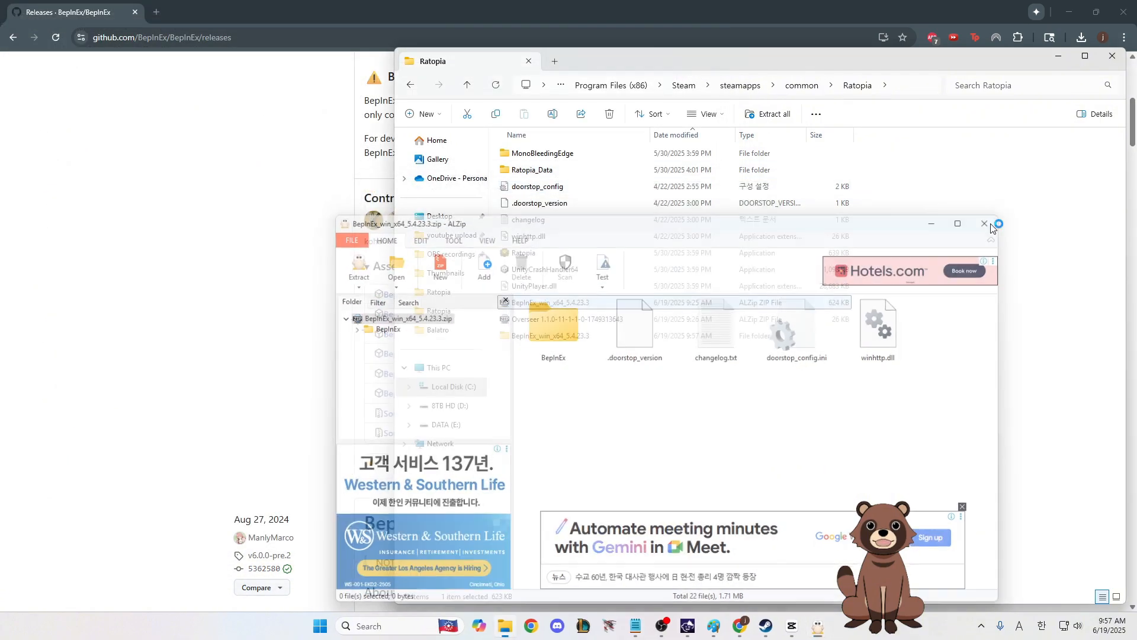
{"action": "left_click", "coordinate": [766, 406]}
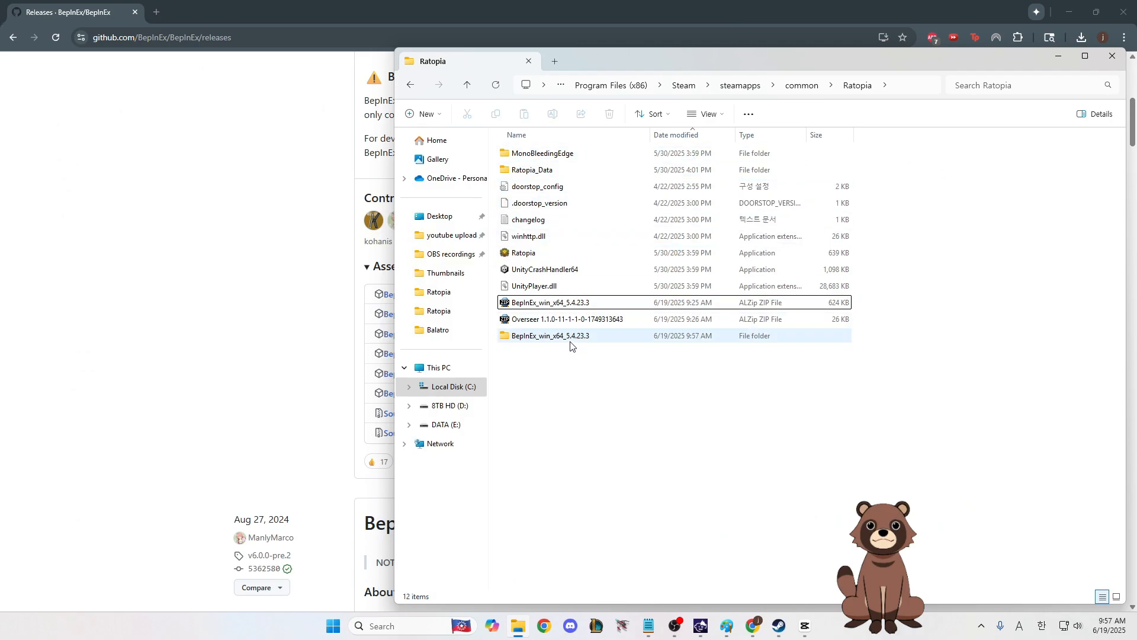
- Check the contents of the extracted BepInEx_win_x64_5.4.23.3 folder and return to the Ratopia folder
{"action": "mouse_move", "coordinate": [564, 342]}
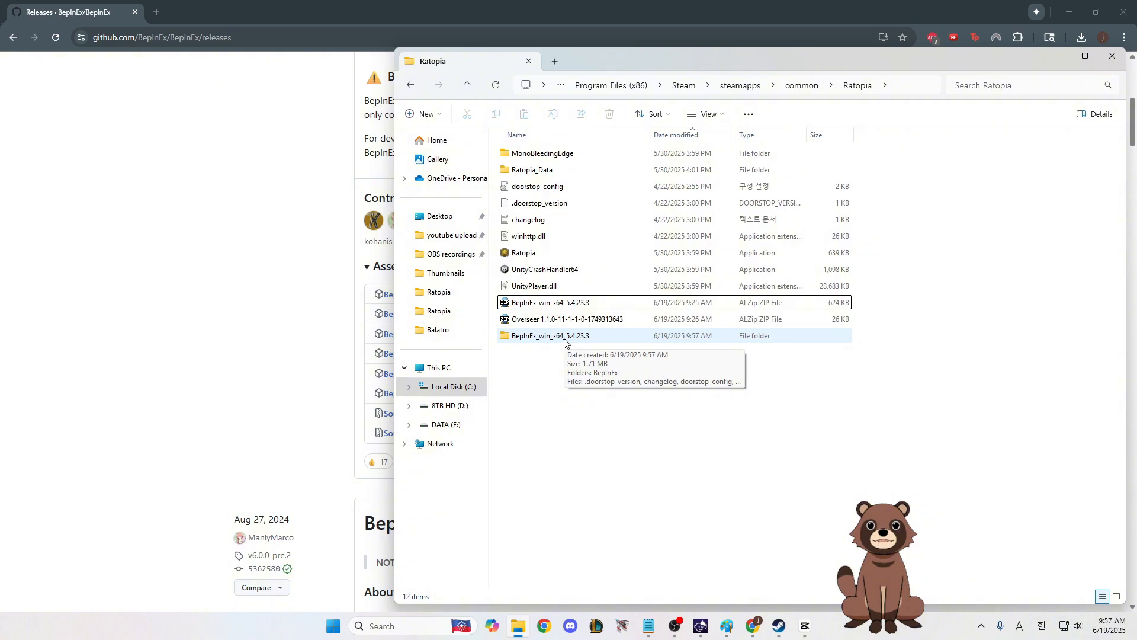
{"action": "double_click", "coordinate": [561, 336]}
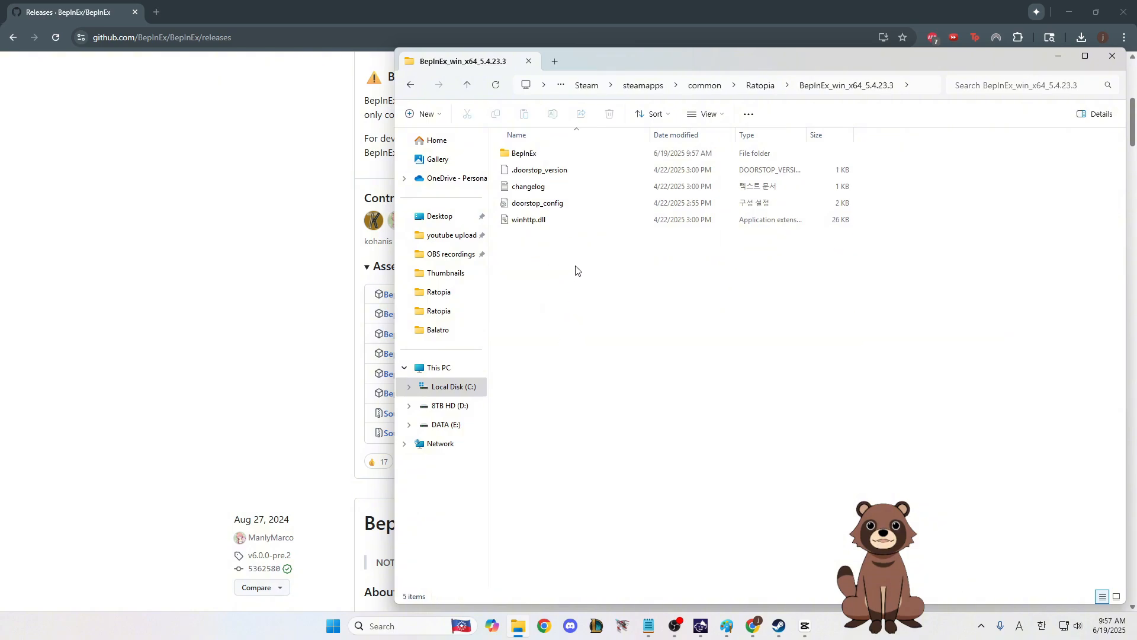
{"action": "left_click", "coordinate": [410, 85]}
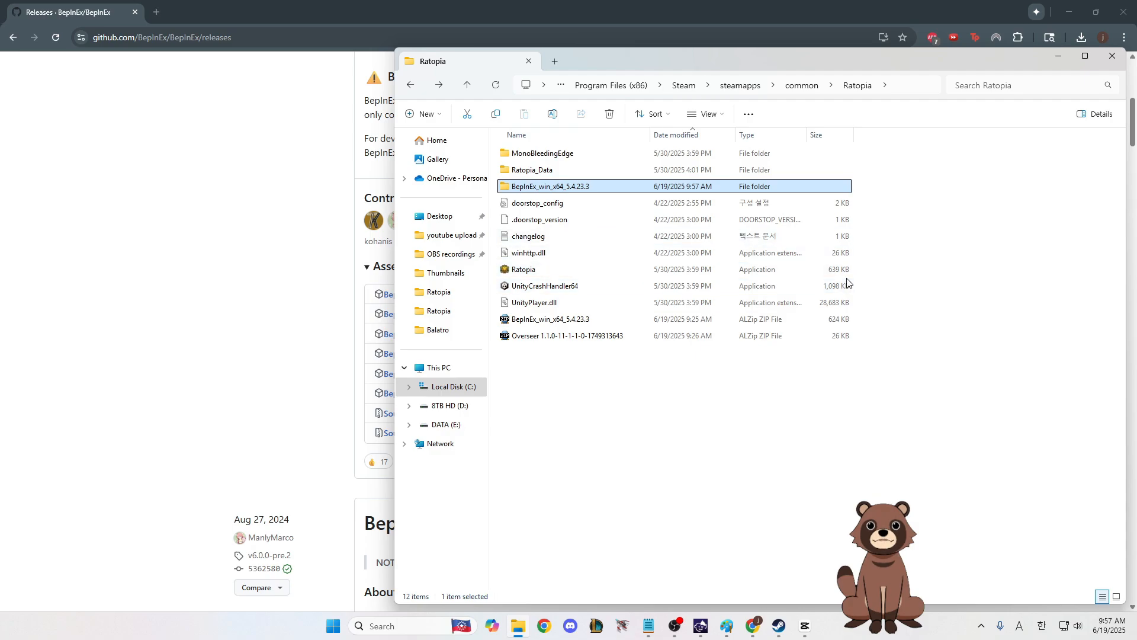
{"action": "left_click", "coordinate": [925, 281]}
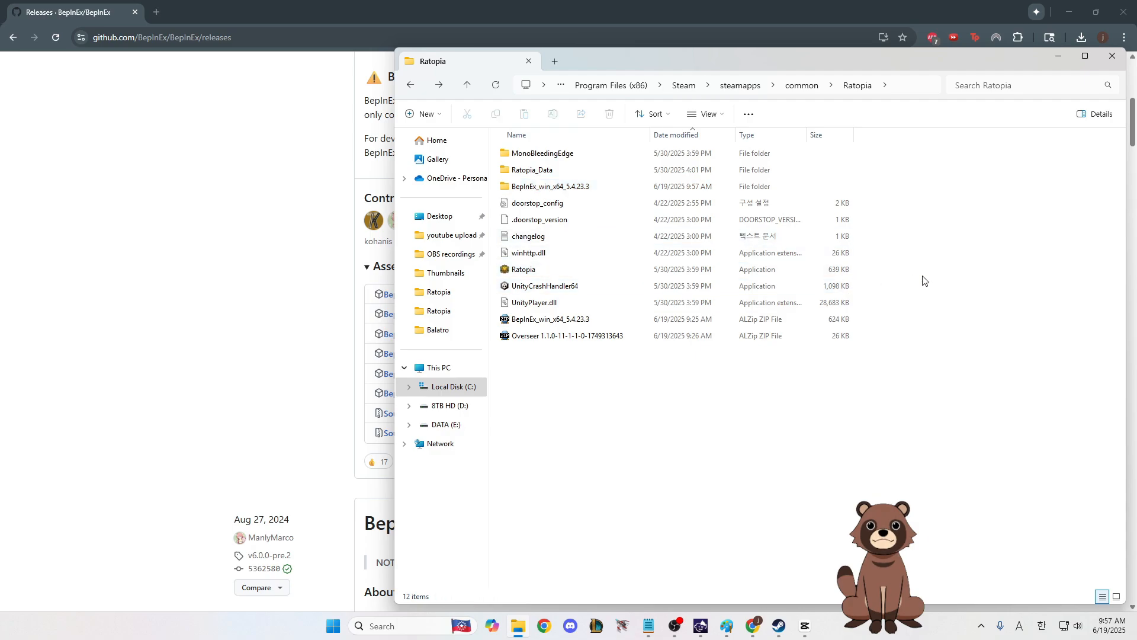
- Move everything inside the extracted BepInEx_win_x64_5.4.23.3 folder into the Ratopia folder, replacing files with the same names
{"action": "double_click", "coordinate": [590, 187]}
{"action": "left_click_drag", "start_coordinate": [617, 265], "coordinate": [527, 155]}
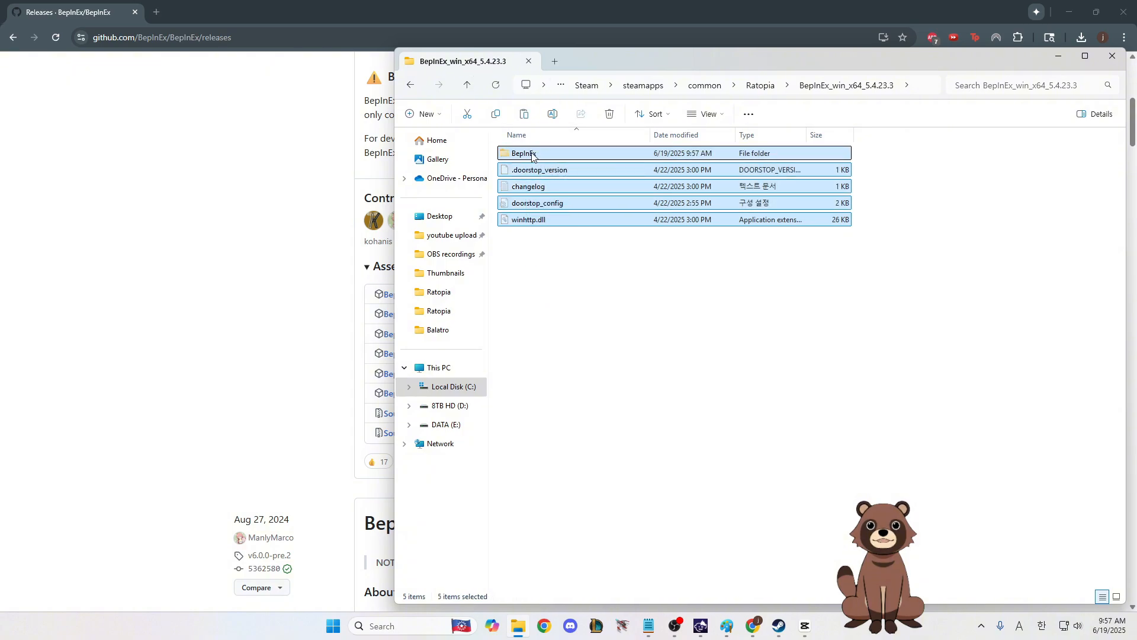
{"action": "left_click", "coordinate": [411, 86]}
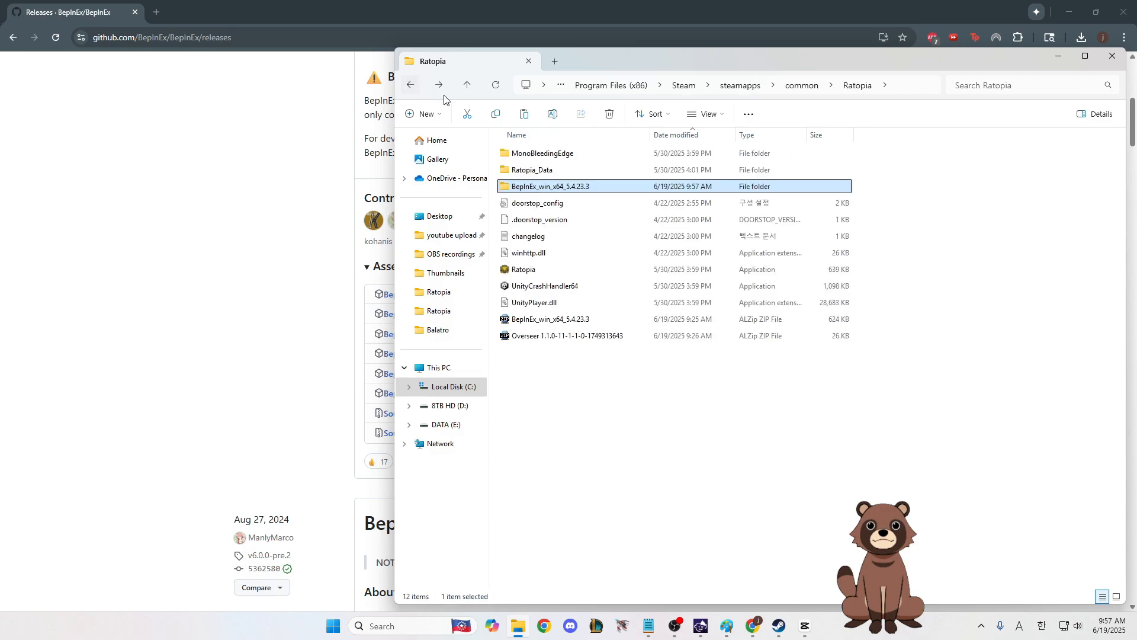
{"action": "left_click", "coordinate": [637, 366]}
{"action": "key", "text": "ctrl+v"}
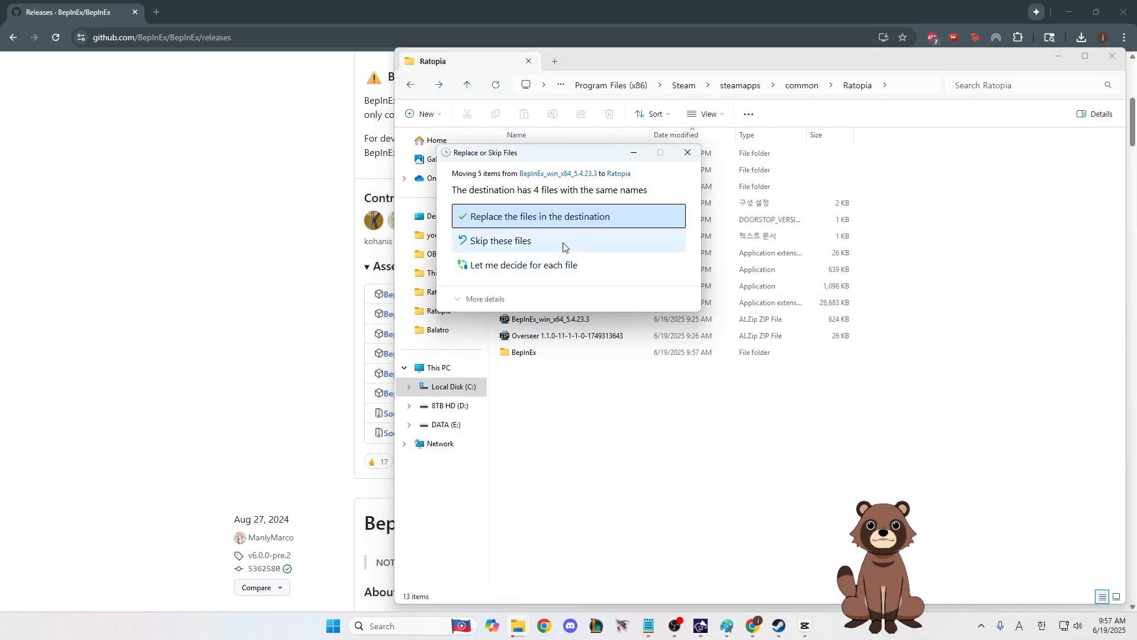
{"action": "left_click", "coordinate": [566, 216]}
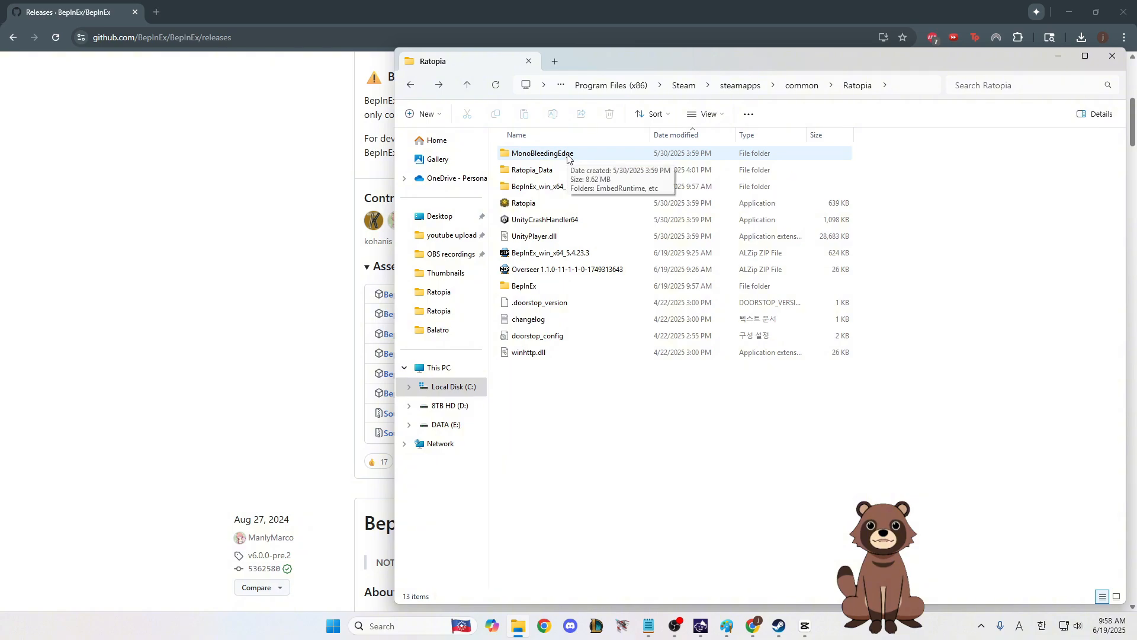
- Check that the extracted BepInEx_win_x64_5.4.23.3 folder is empty and delete it from the Ratopia folder
{"action": "double_click", "coordinate": [563, 187]}
{"action": "key", "text": "alt+Left"}
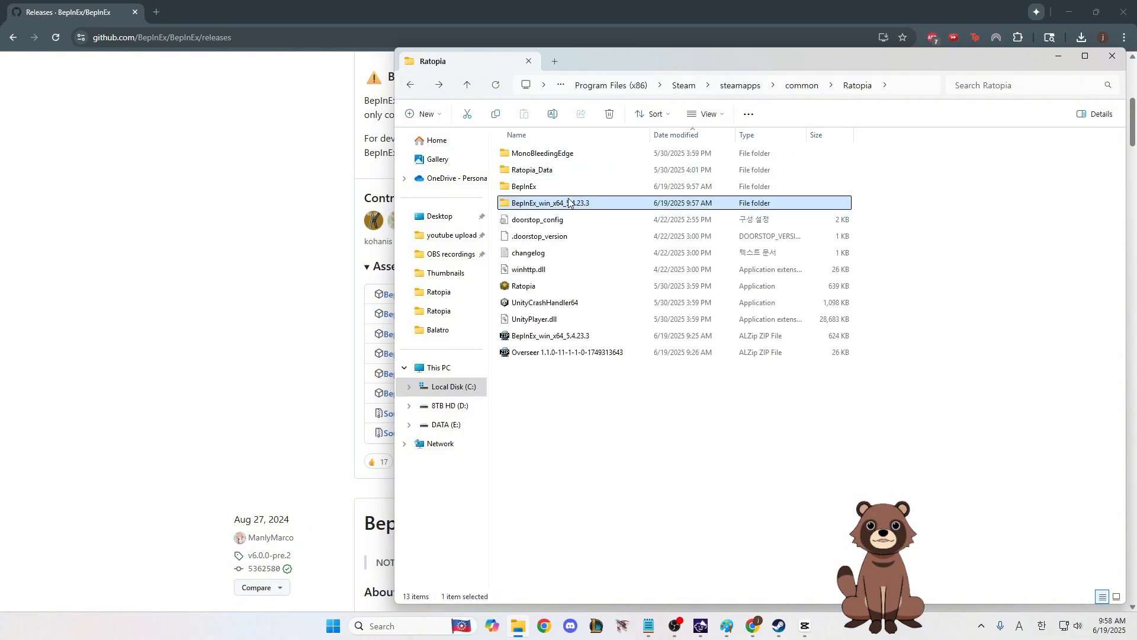
{"action": "right_click", "coordinate": [564, 205]}
{"action": "left_click", "coordinate": [688, 224]}
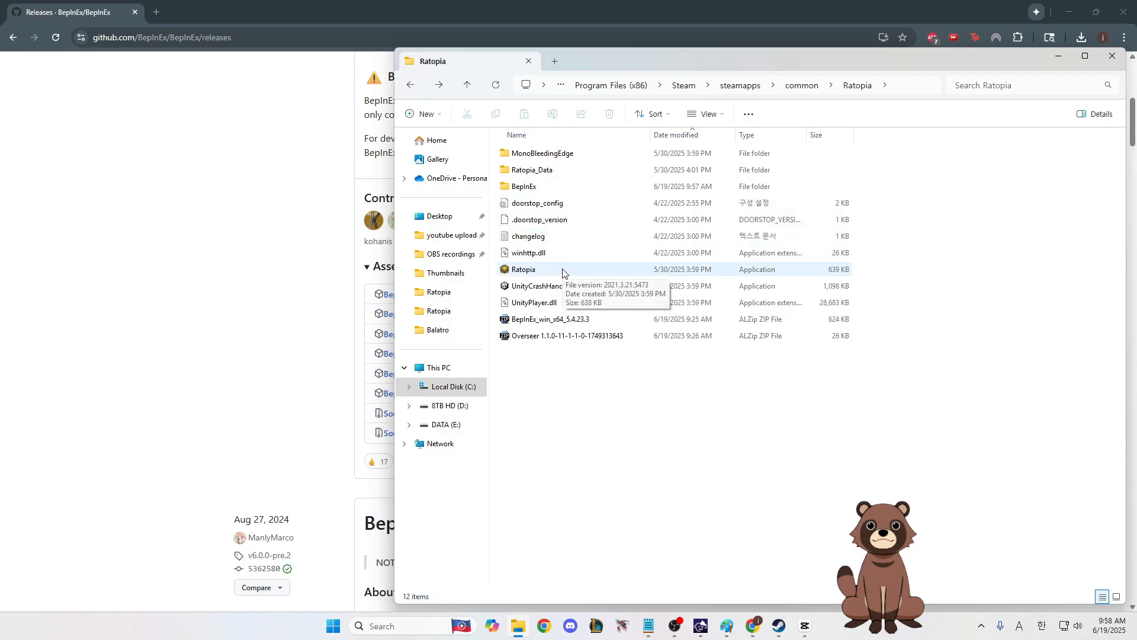
- Inspect the BepInEx folder and its core subfolder, and return to the Ratopia folder
{"action": "double_click", "coordinate": [536, 188]}
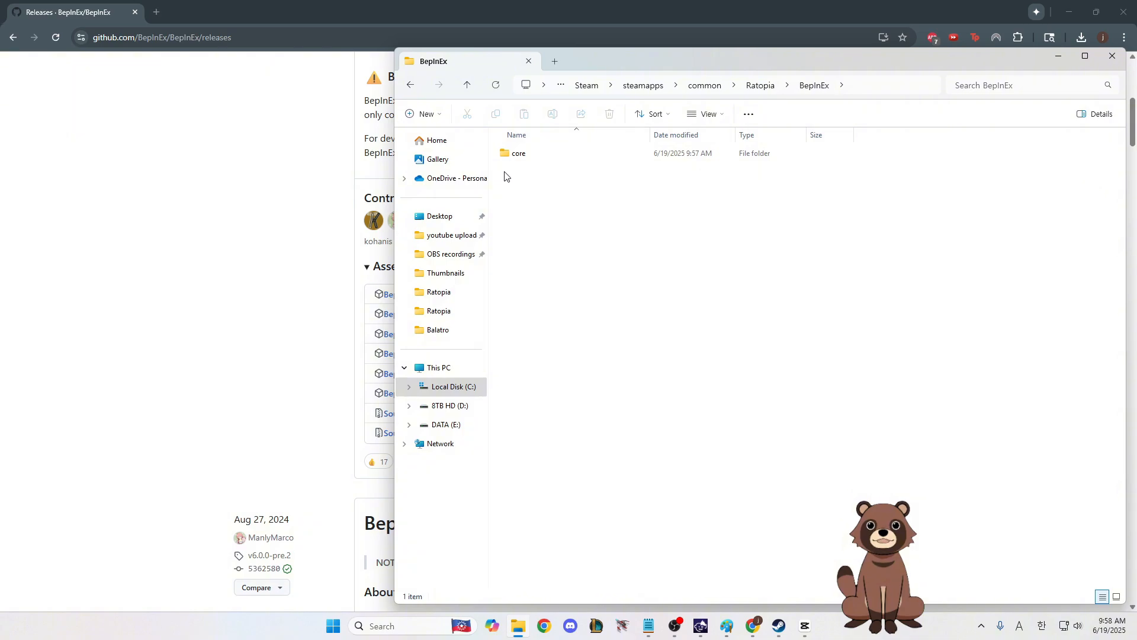
{"action": "left_click_drag", "start_coordinate": [525, 205], "coordinate": [607, 266]}
{"action": "left_click", "coordinate": [533, 158]}
{"action": "double_click", "coordinate": [533, 159]}
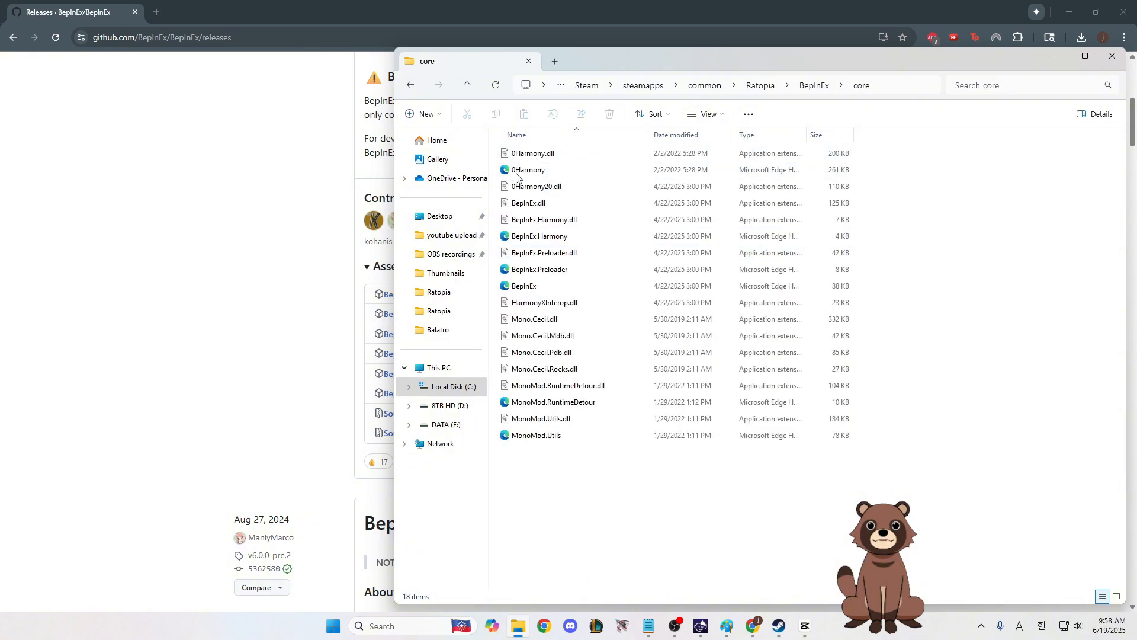
{"action": "left_click", "coordinate": [411, 86]}
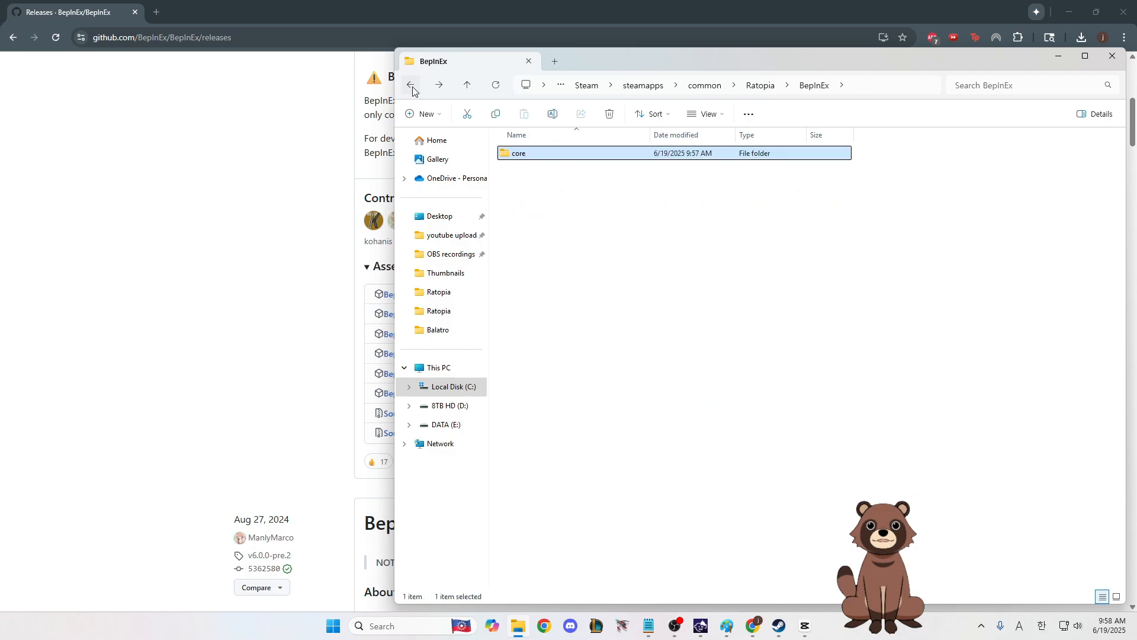
{"action": "left_click", "coordinate": [412, 88]}
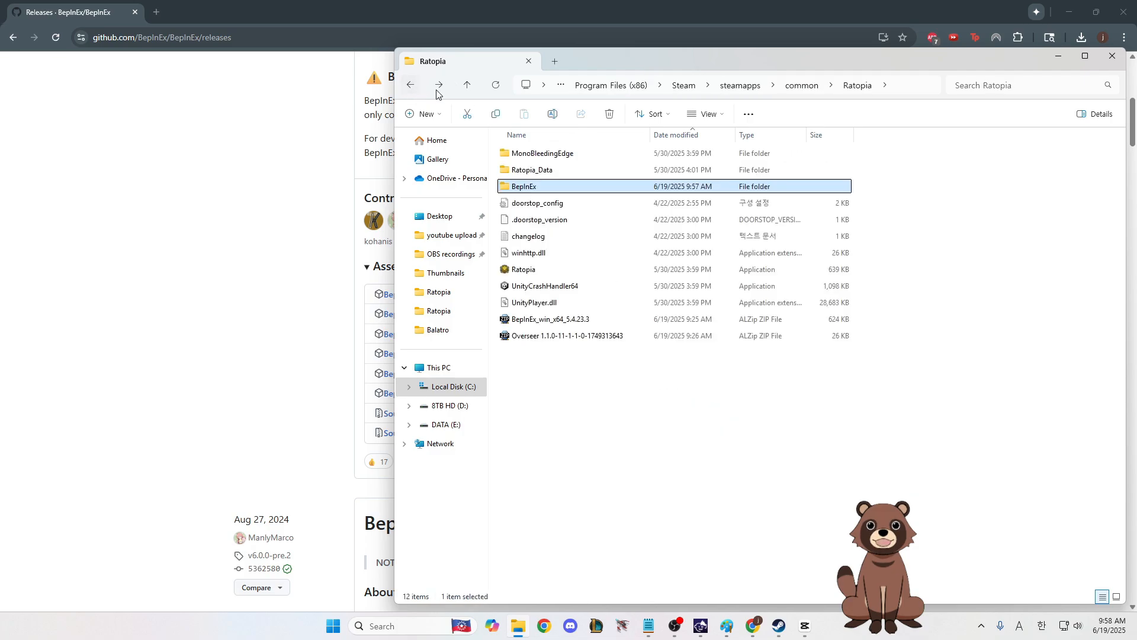
{"action": "double_click", "coordinate": [527, 186]}
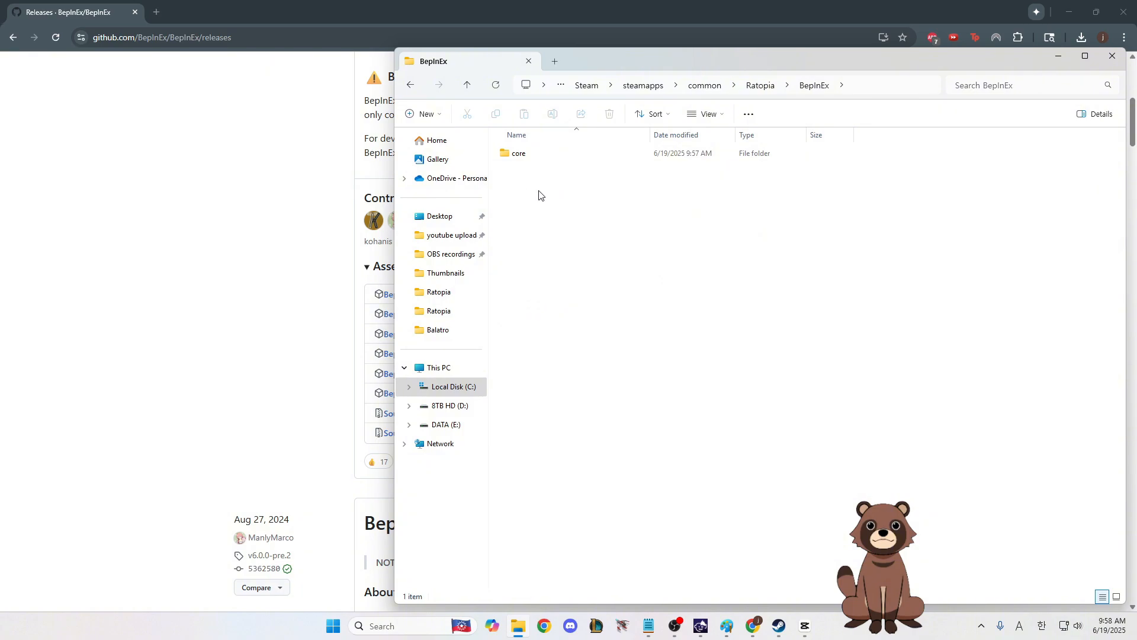
{"action": "left_click", "coordinate": [407, 88]}
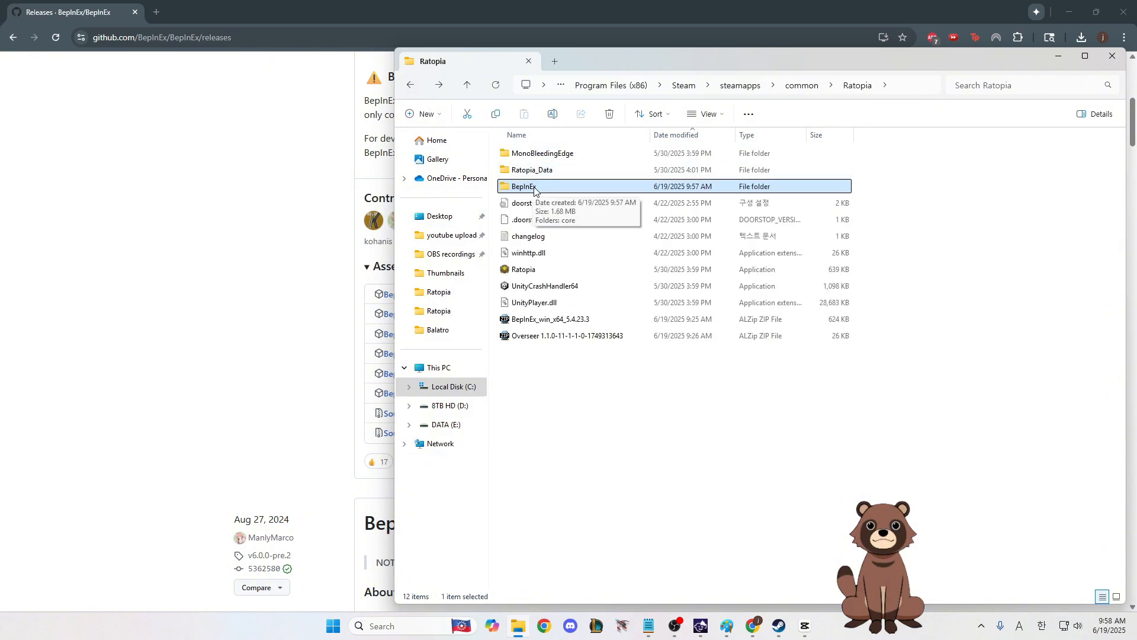
- Launch Ratopia from its game folder so BepInEx can initialize, and exit the game from its main menu
{"action": "double_click", "coordinate": [548, 270]}
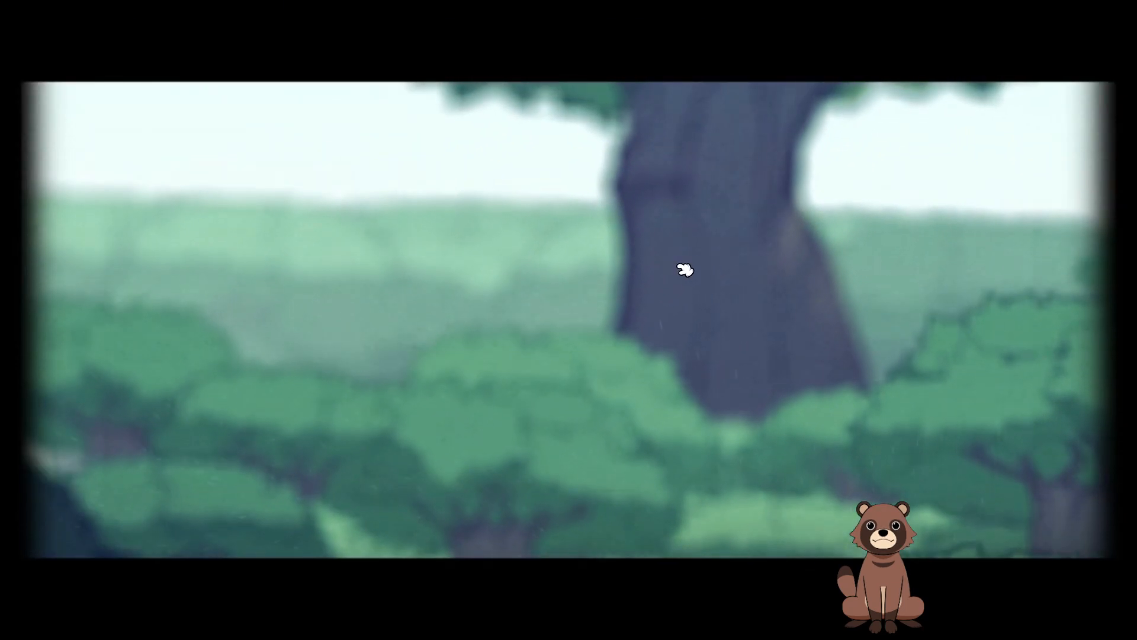
{"action": "key", "text": "Escape"}
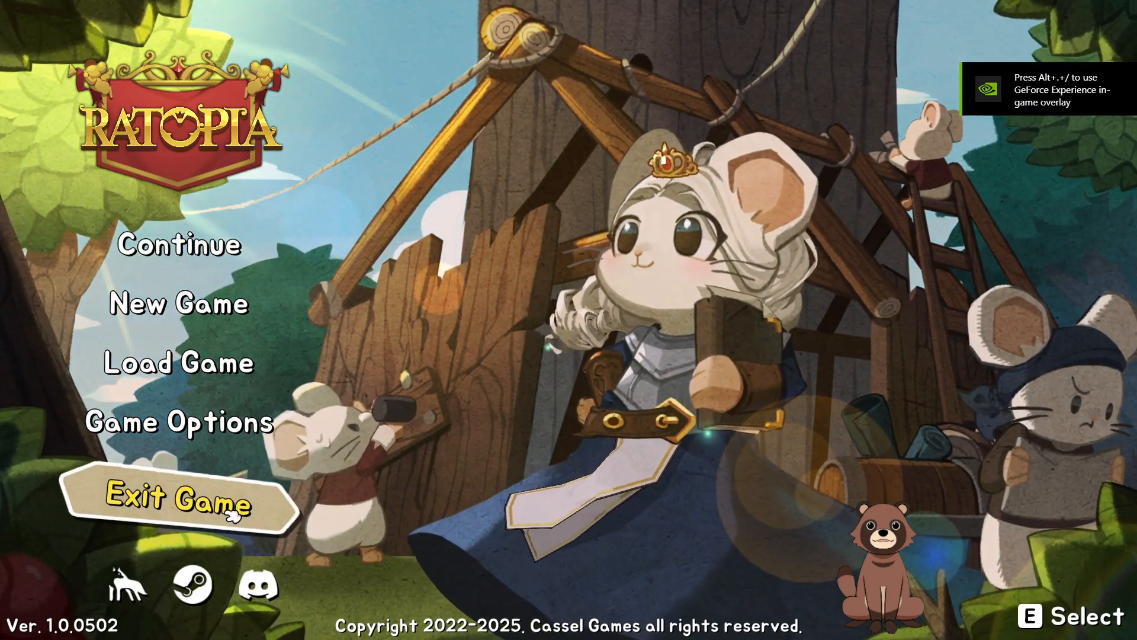
{"action": "left_click", "coordinate": [178, 504]}
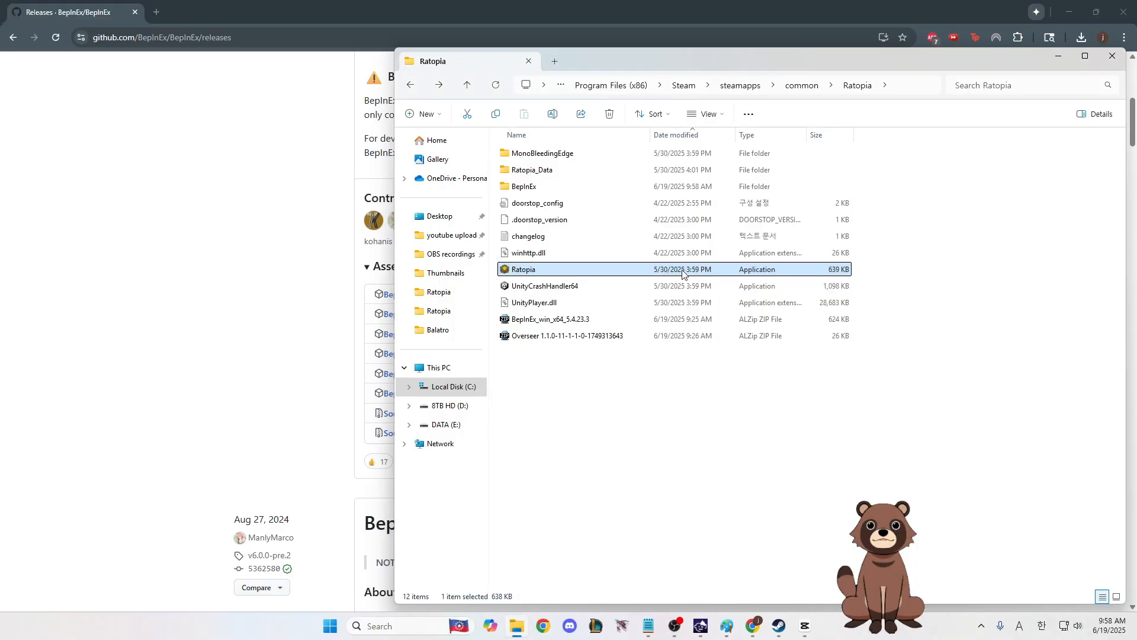
- Check the BepInEx folder for newly generated subfolders such as plugins and config, and return to the Ratopia folder
{"action": "double_click", "coordinate": [546, 190]}
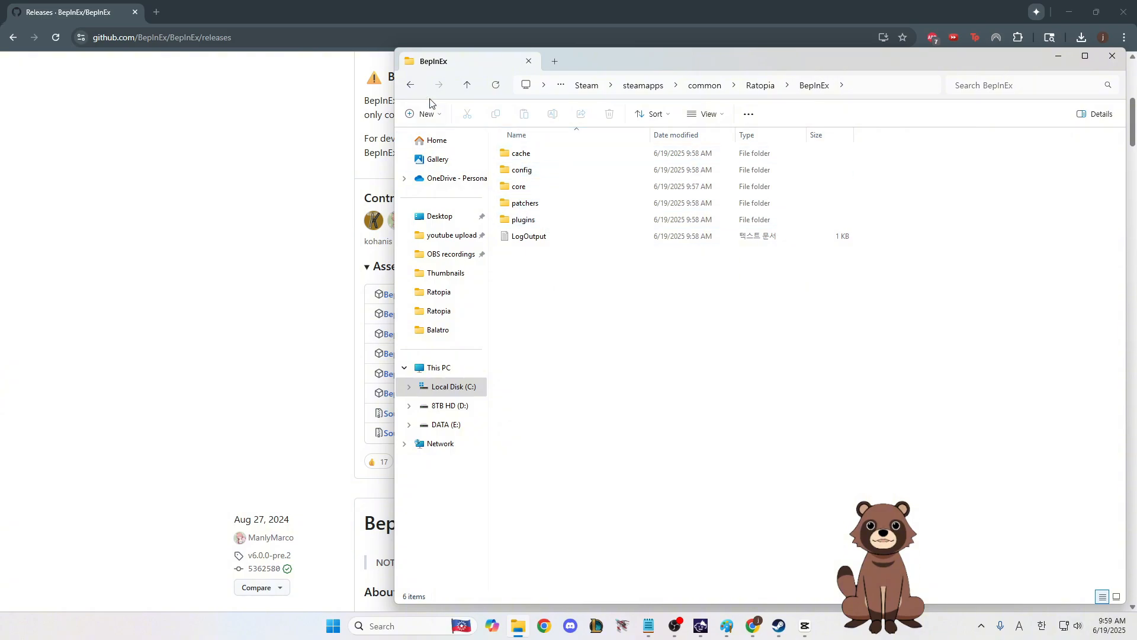
{"action": "left_click", "coordinate": [410, 85]}
{"action": "left_click", "coordinate": [640, 364]}
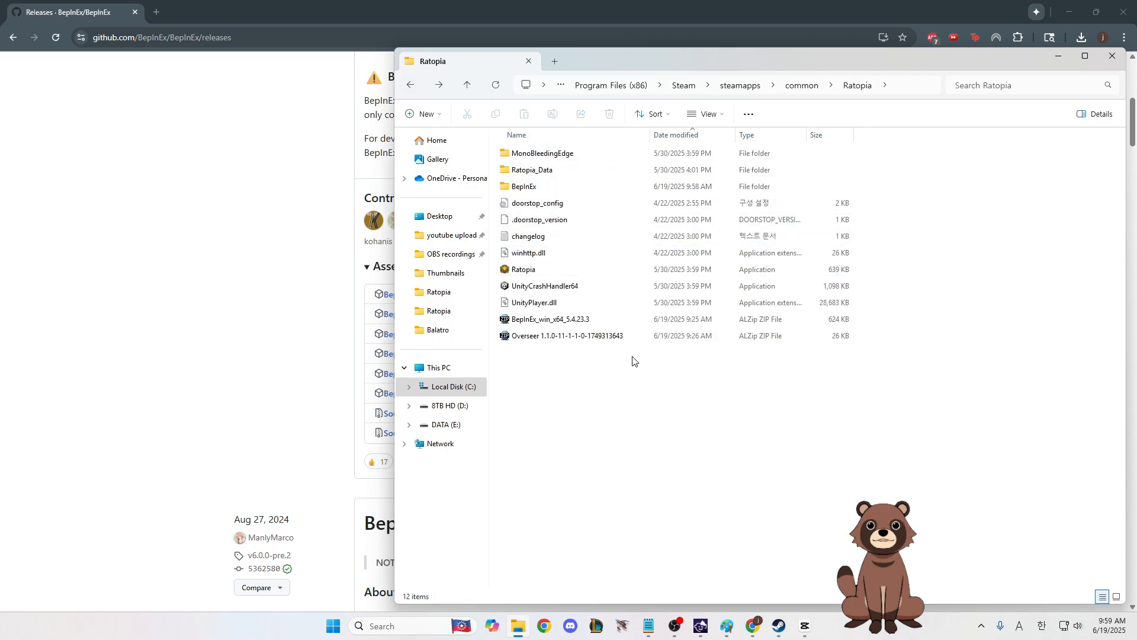
- Delete the BepInEx_win_x64_5.4.23.3 ZIP archive from the Ratopia folder and minimize the folder window
{"action": "right_click", "coordinate": [596, 322]}
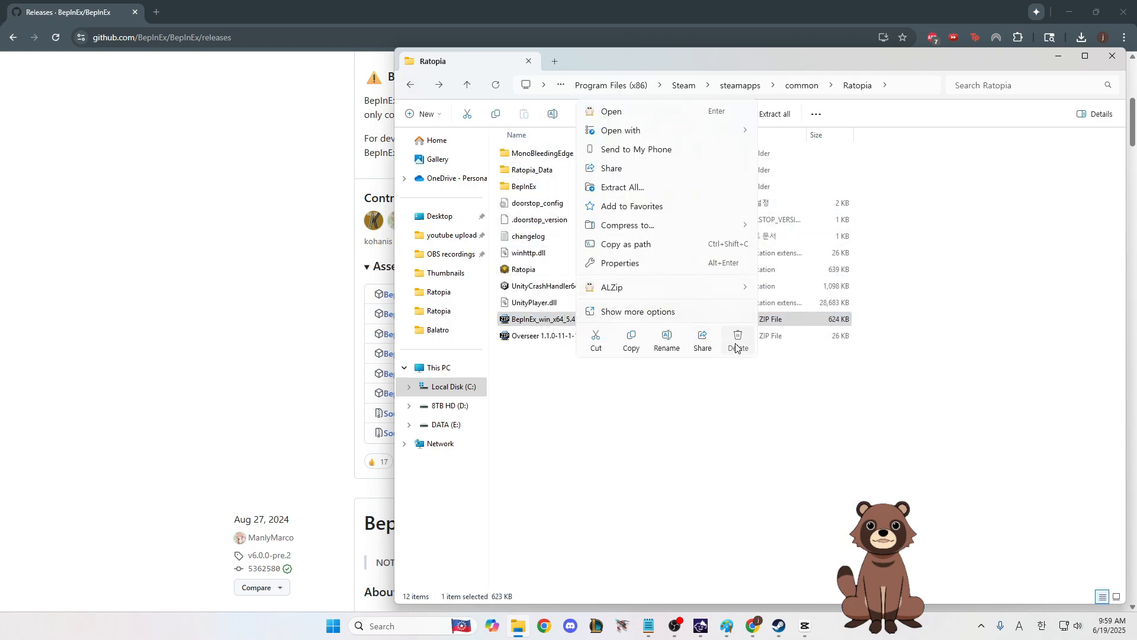
{"action": "left_click", "coordinate": [738, 341]}
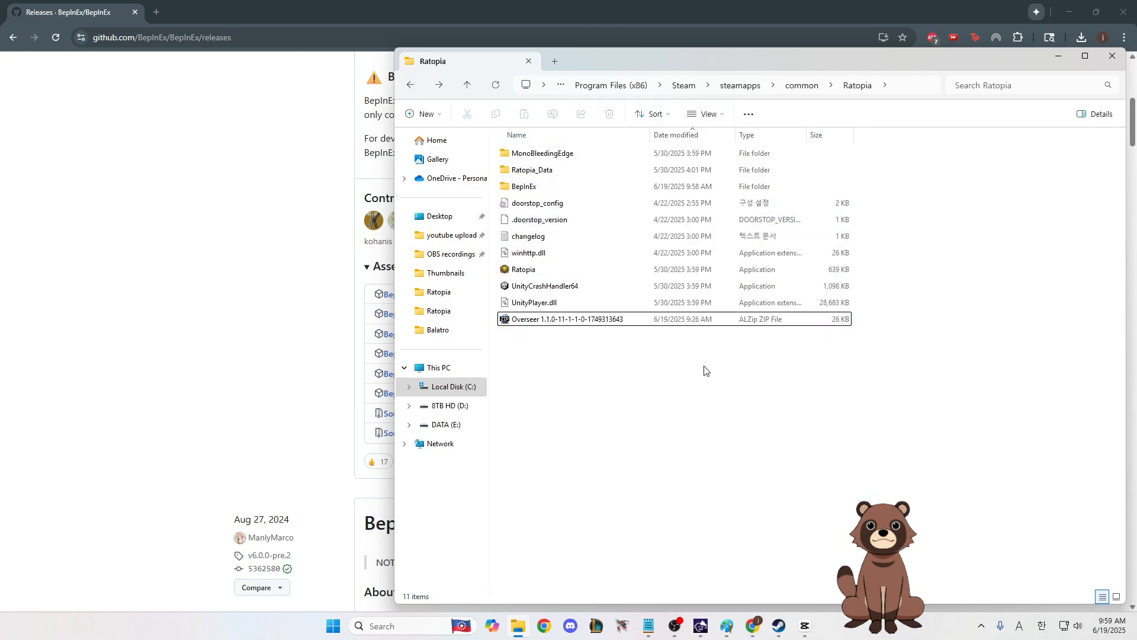
{"action": "left_click", "coordinate": [1057, 58]}
- Go back to the Overseer mod page on Nexus Mods and review its description of the configuration options
{"action": "scroll", "coordinate": [276, 282], "scroll_direction": "up", "scroll_amount": 7}
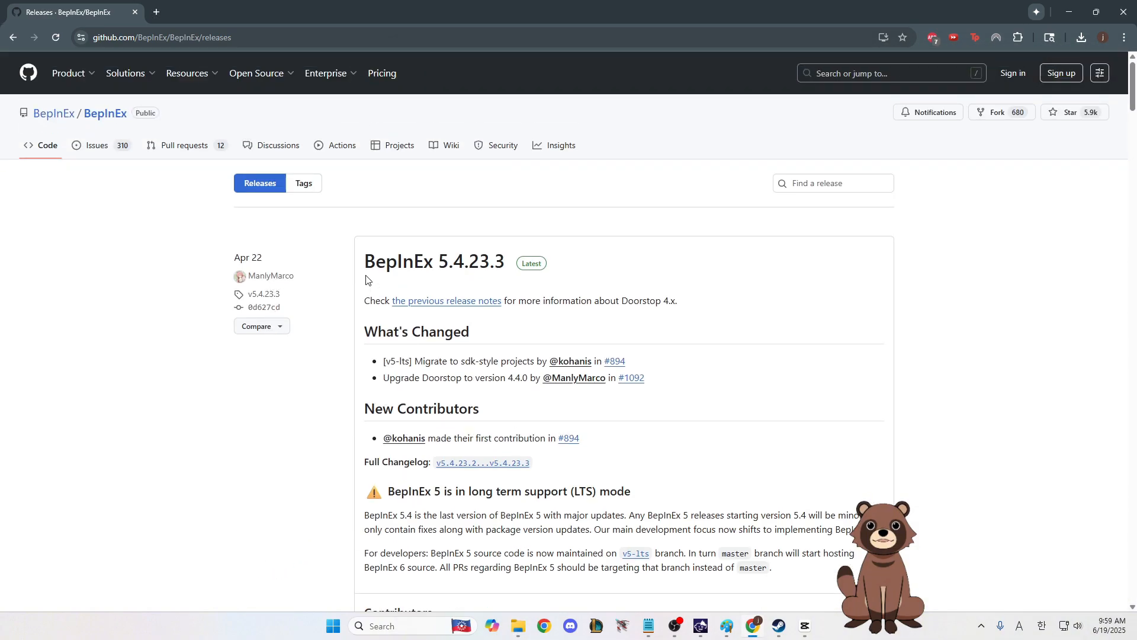
{"action": "left_click", "coordinate": [14, 38]}
{"action": "scroll", "coordinate": [254, 240], "scroll_direction": "up", "scroll_amount": 10}
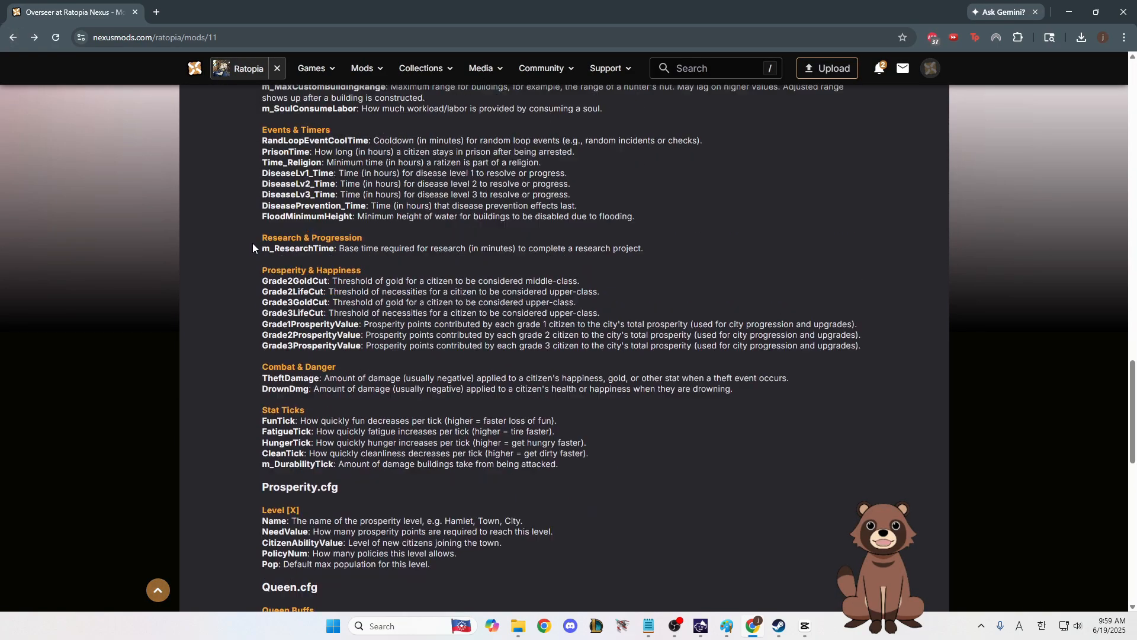
{"action": "scroll", "coordinate": [254, 246], "scroll_direction": "up", "scroll_amount": 15}
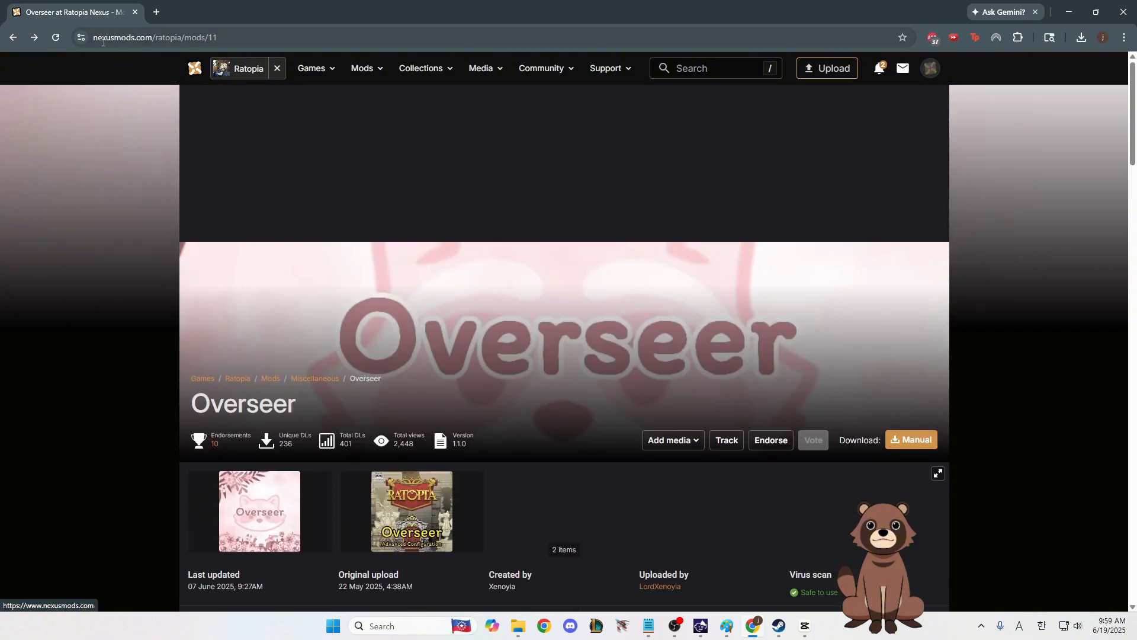
{"action": "scroll", "coordinate": [318, 280], "scroll_direction": "down", "scroll_amount": 1}
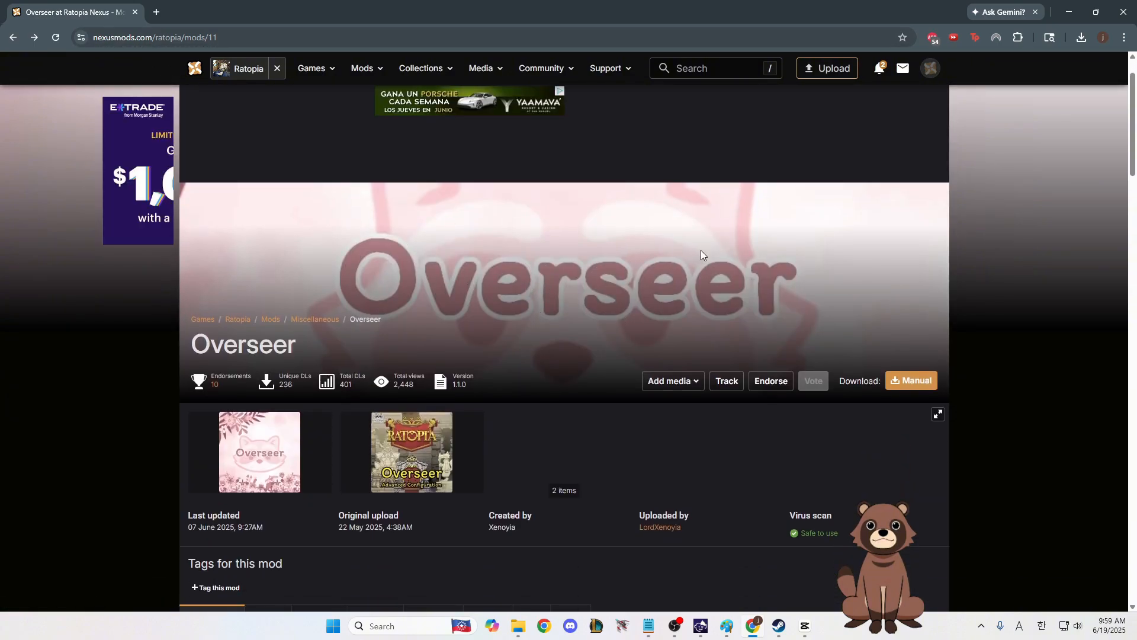
{"action": "scroll", "coordinate": [503, 308], "scroll_direction": "down", "scroll_amount": 20}
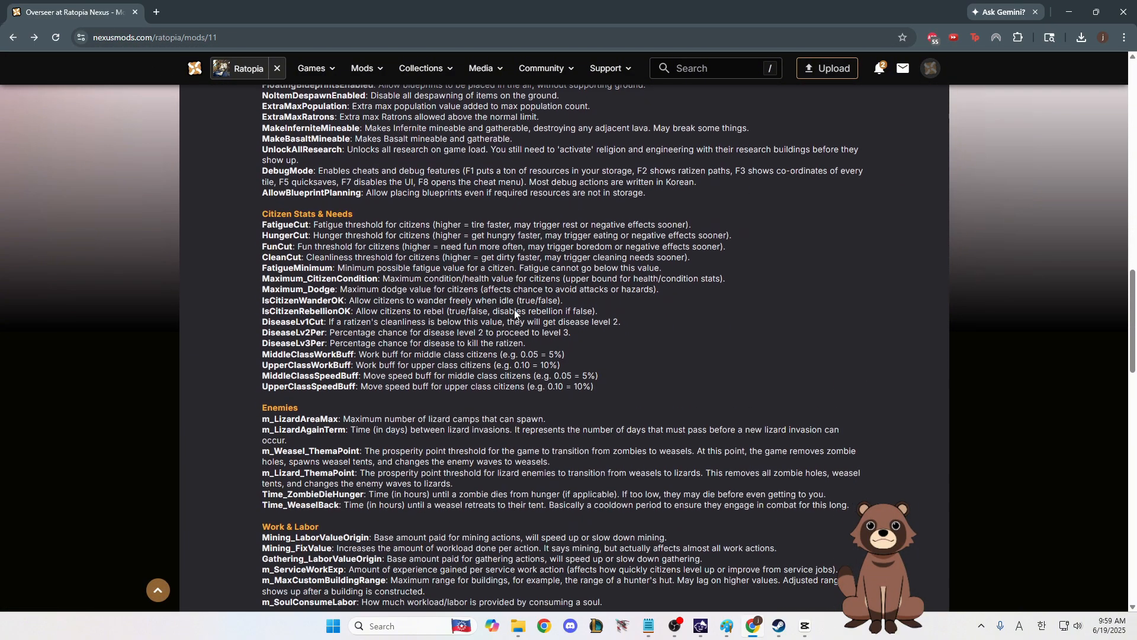
{"action": "scroll", "coordinate": [516, 310], "scroll_direction": "down", "scroll_amount": 6}
{"action": "scroll", "coordinate": [515, 310], "scroll_direction": "up", "scroll_amount": 12}
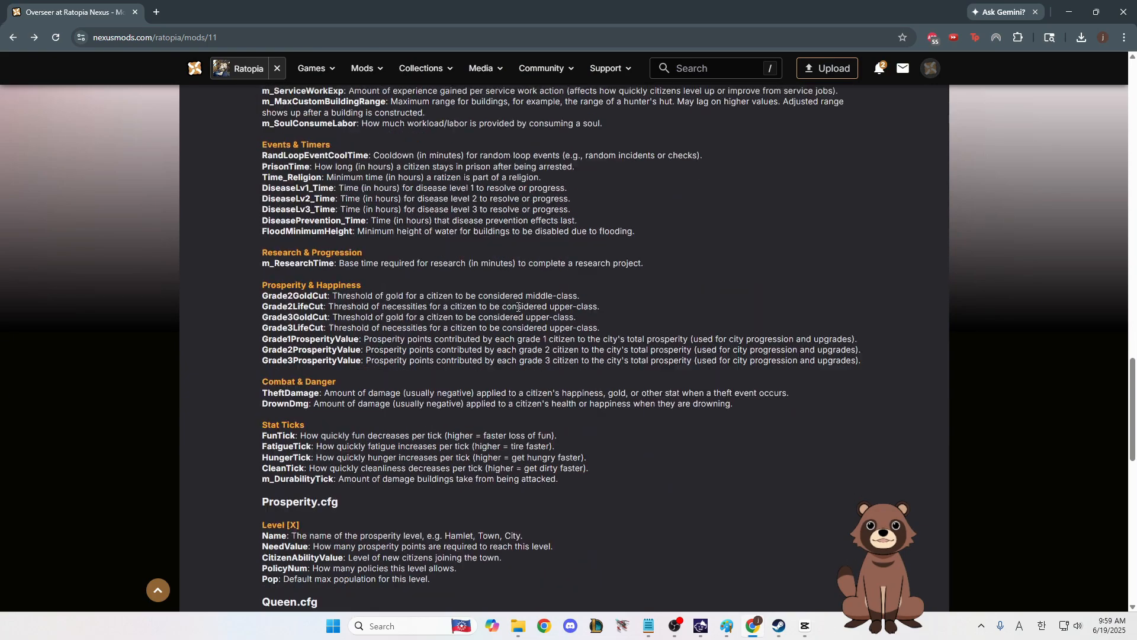
{"action": "scroll", "coordinate": [516, 309], "scroll_direction": "up", "scroll_amount": 15}
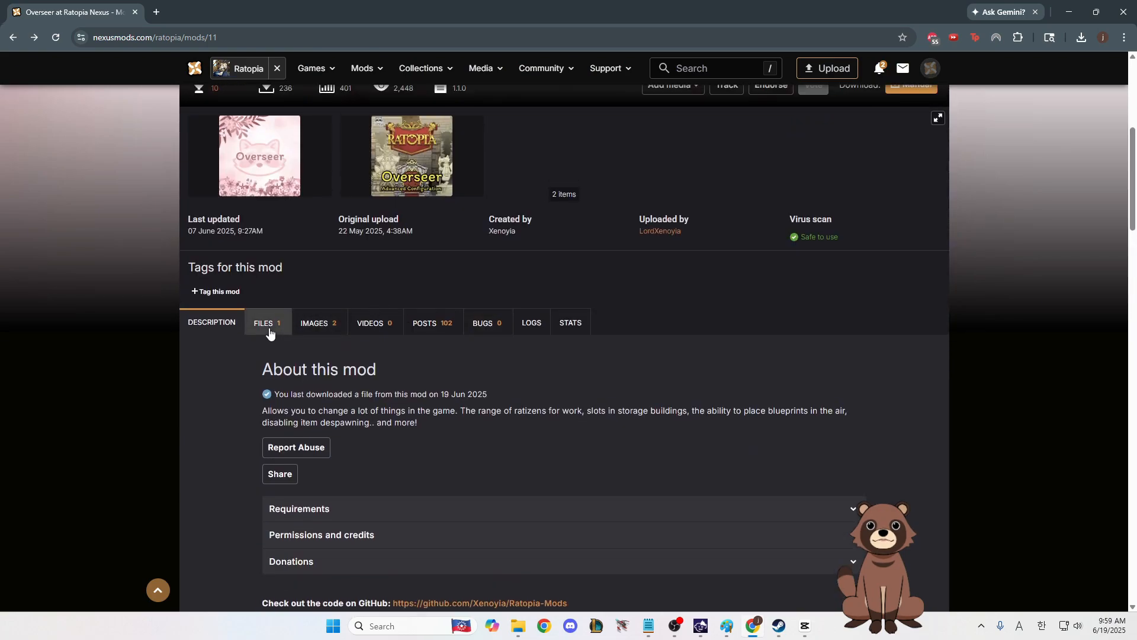
- Open the manual download page for the Overseer 1.1.0 main file, continuing past the BepInEx 5 requirement notice
{"action": "left_click", "coordinate": [269, 327]}
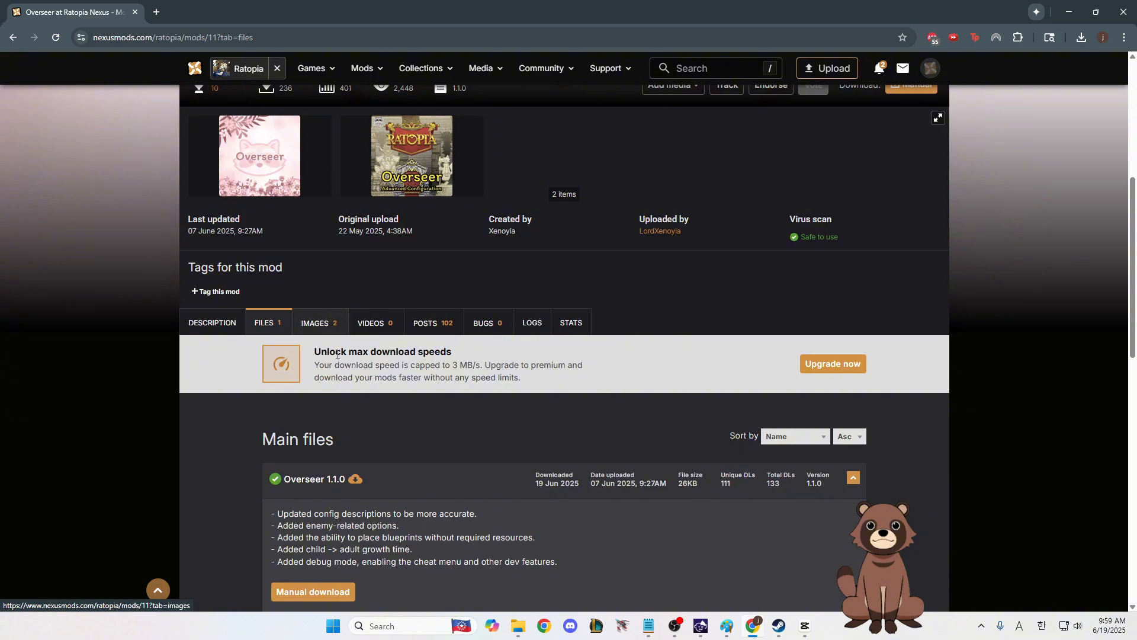
{"action": "scroll", "coordinate": [423, 402], "scroll_direction": "down", "scroll_amount": 2}
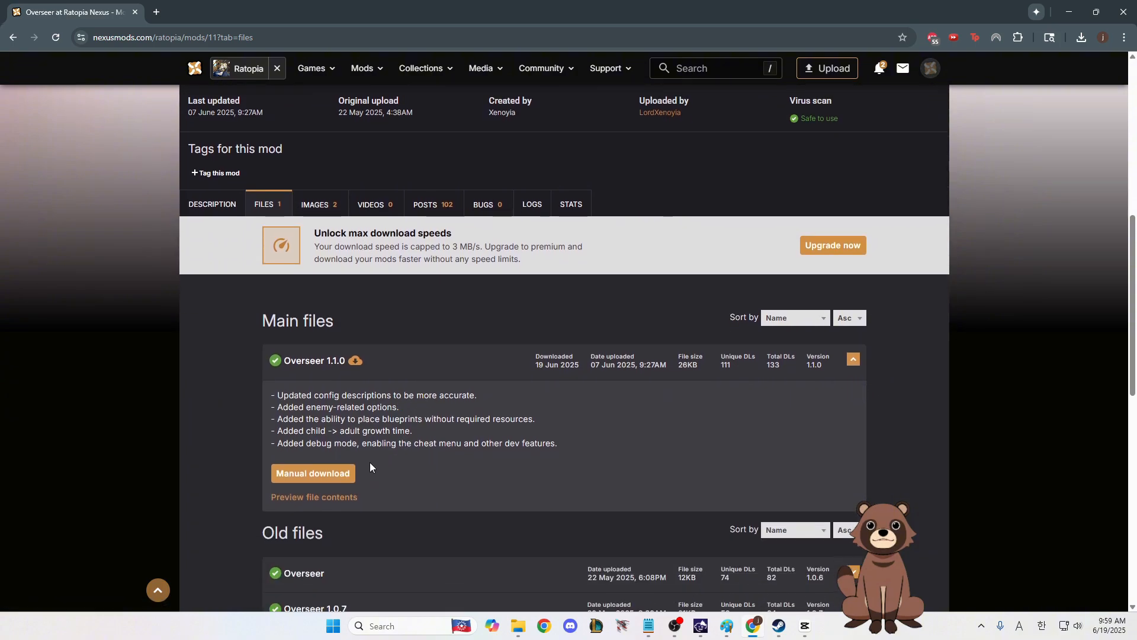
{"action": "left_click", "coordinate": [346, 472]}
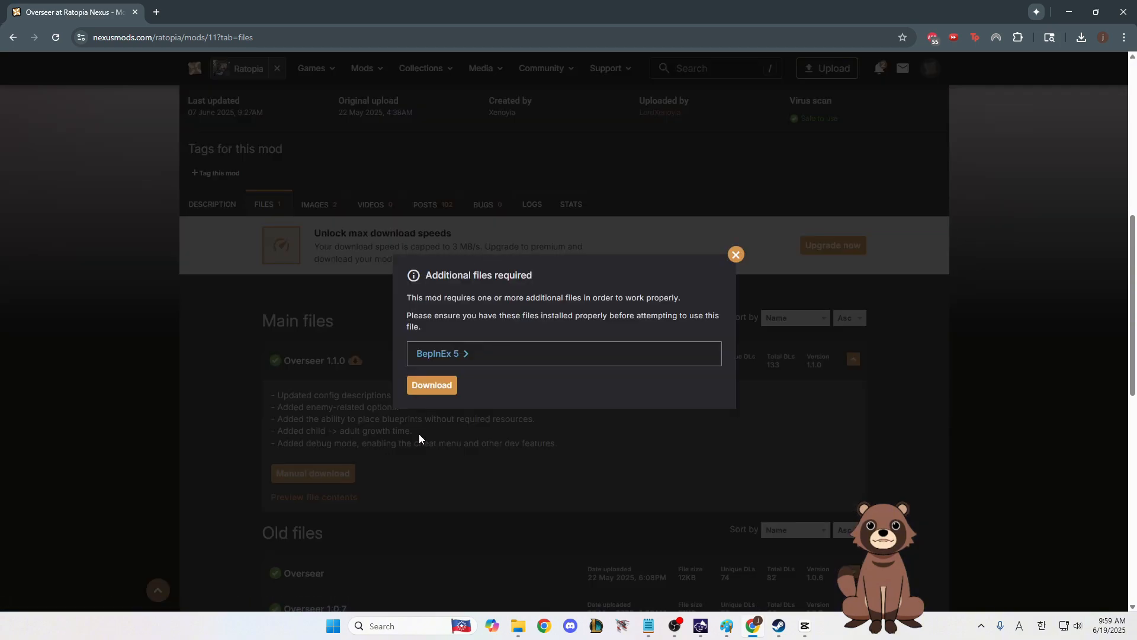
{"action": "left_click", "coordinate": [439, 383]}
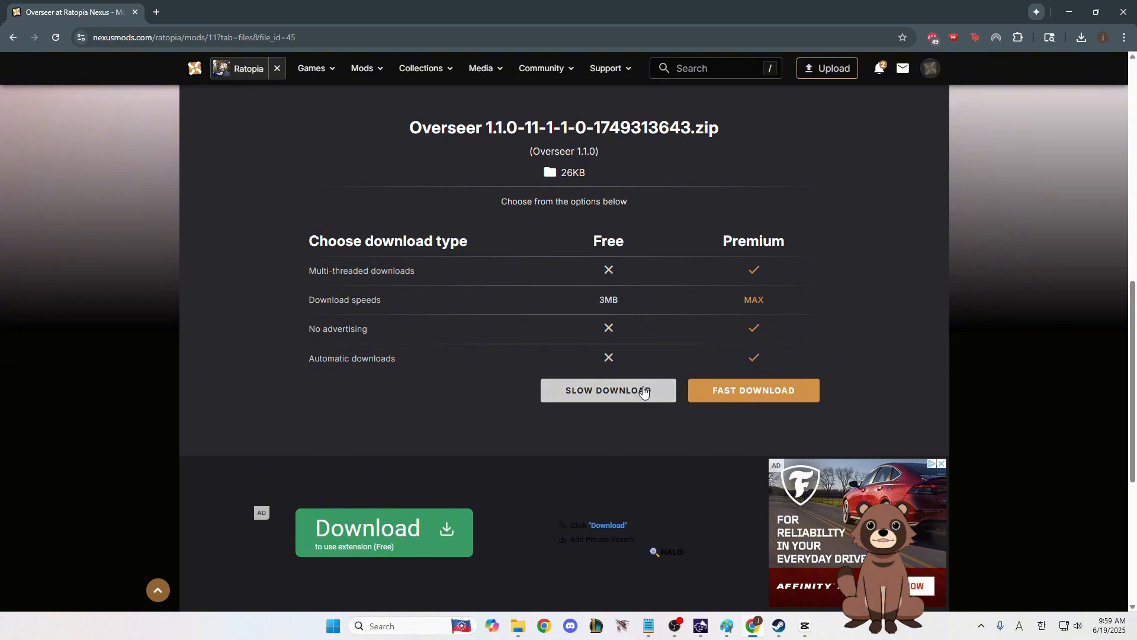
- Extract the Overseer 1.1.0 ZIP archive directly into the Ratopia folder with ALZip and close the extraction window
{"action": "left_click", "coordinate": [516, 626]}
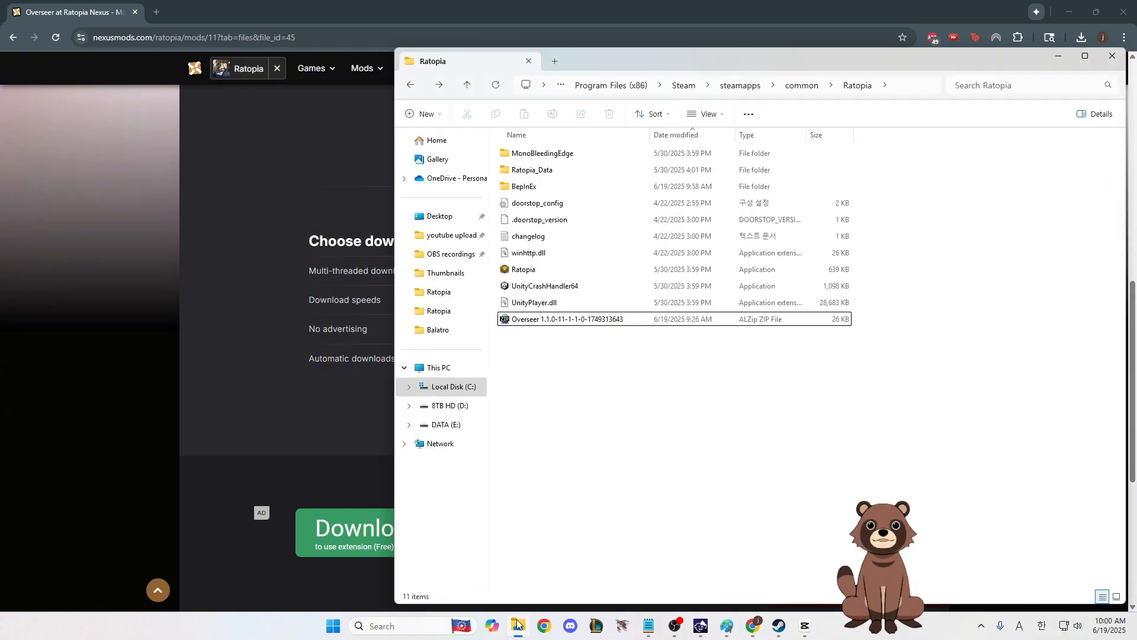
{"action": "right_click", "coordinate": [555, 326]}
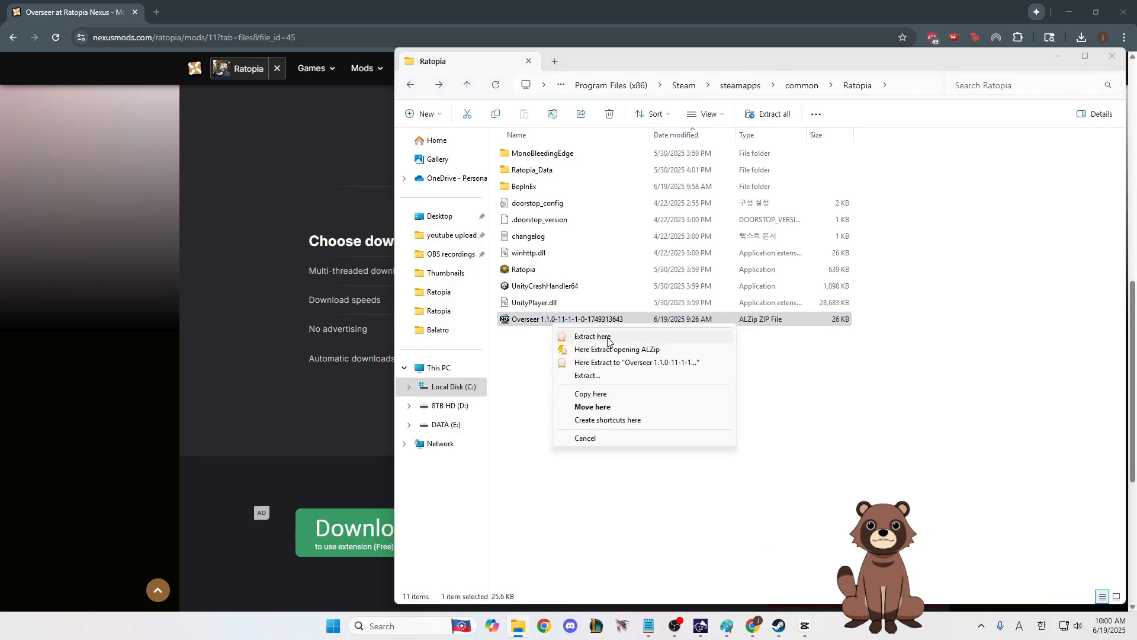
{"action": "left_click", "coordinate": [608, 342]}
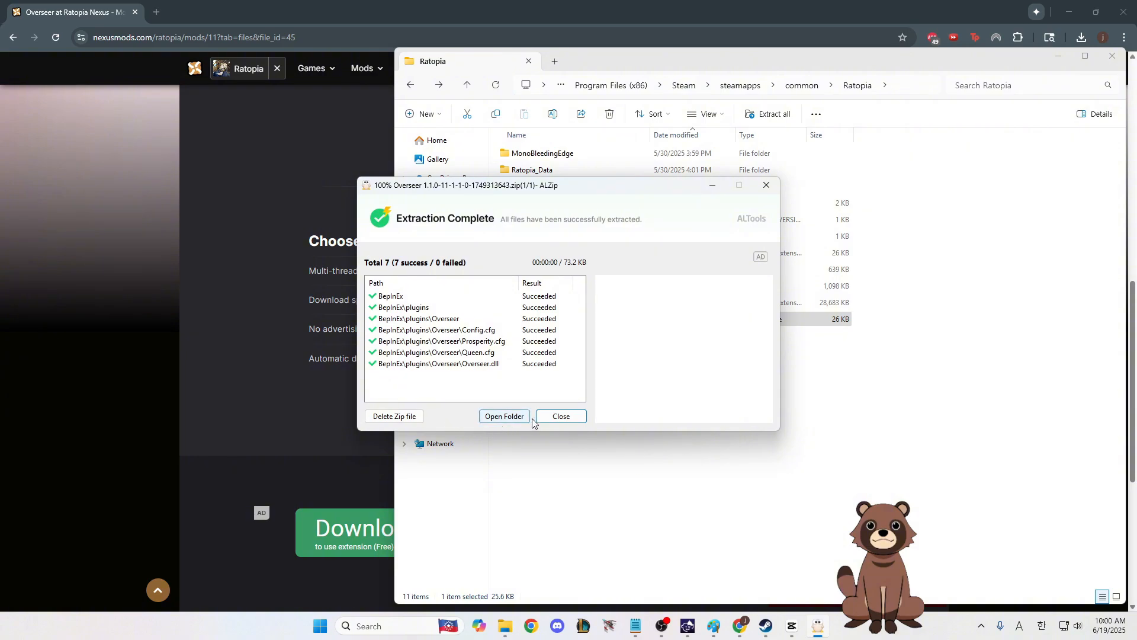
{"action": "left_click", "coordinate": [554, 417]}
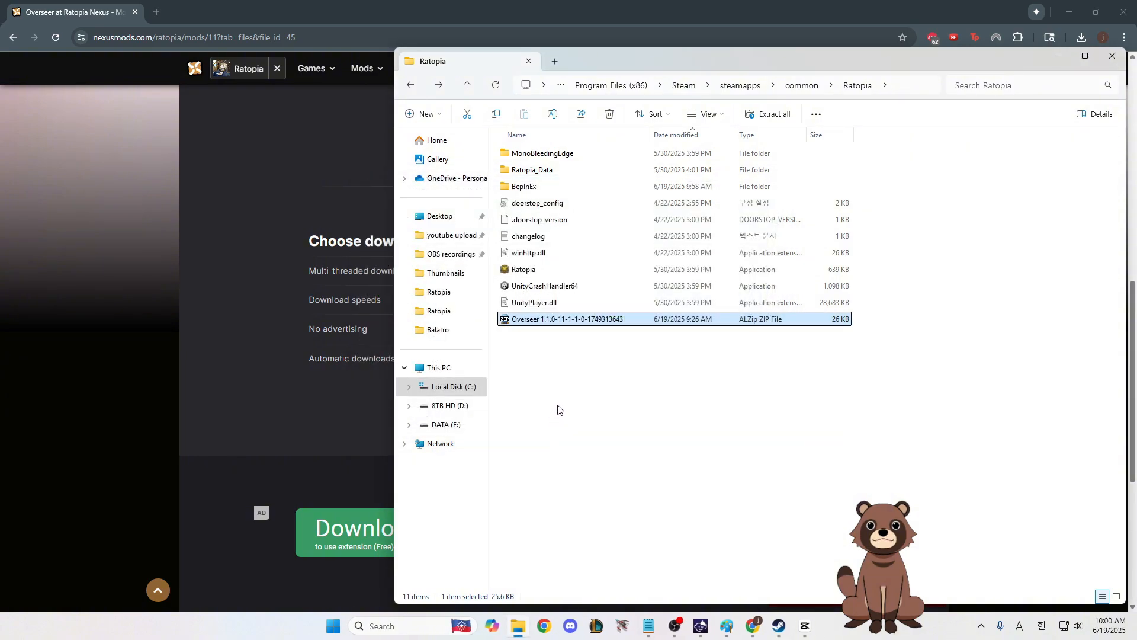
- Extract the Overseer 1.1.0 archive into its own folder inside the Ratopia folder and close the new folder window
{"action": "right_click", "coordinate": [536, 323]}
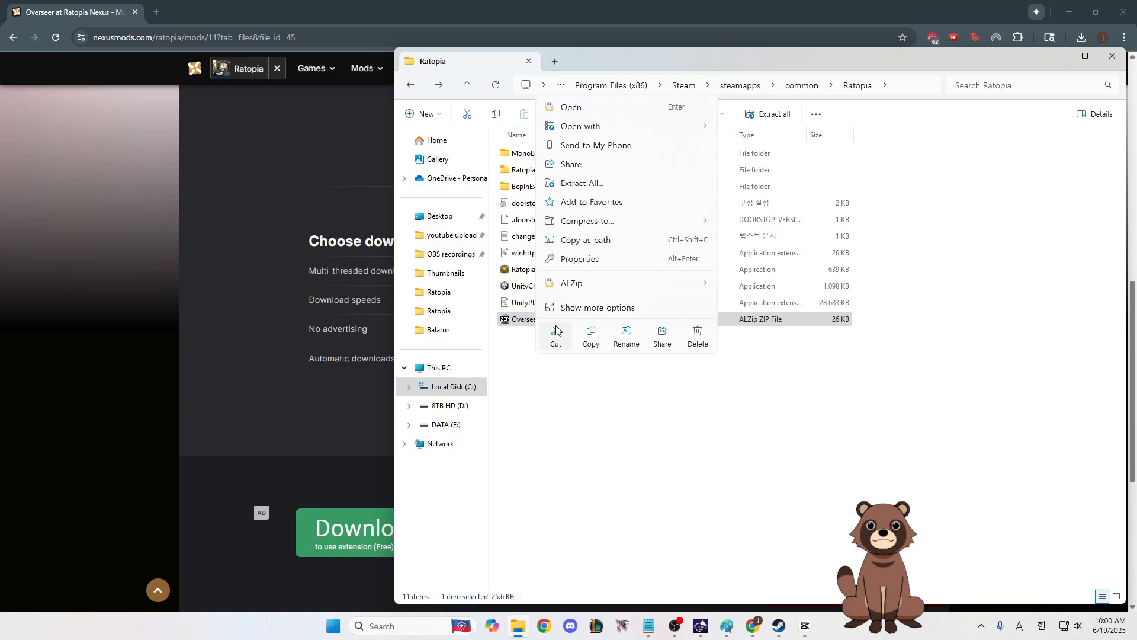
{"action": "left_click", "coordinate": [586, 183]}
{"action": "left_click", "coordinate": [674, 427]}
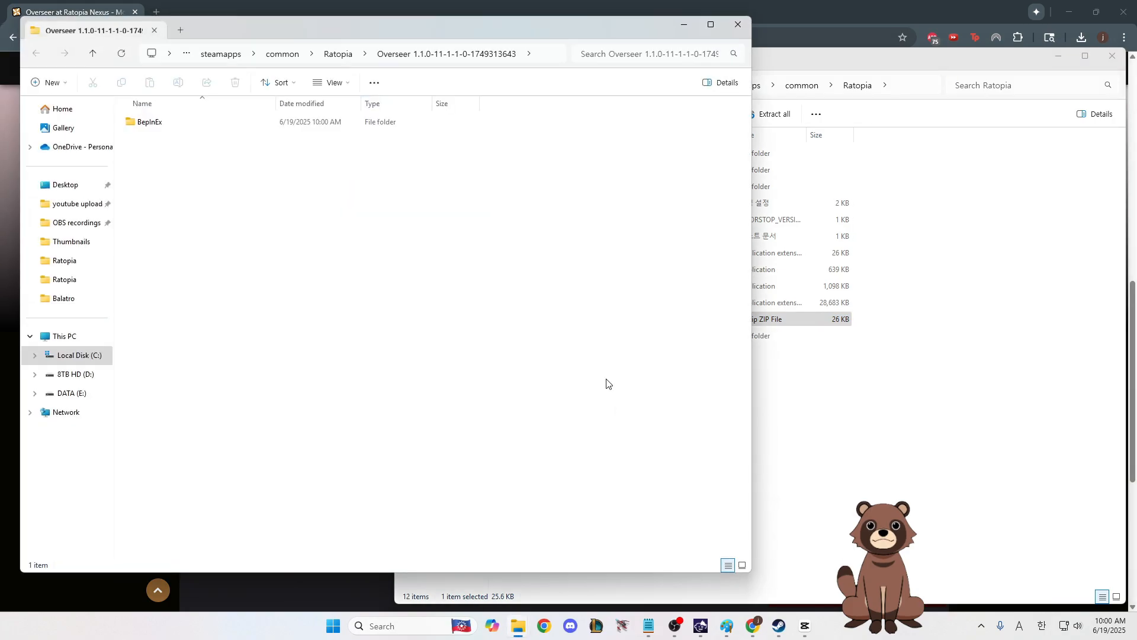
{"action": "left_click", "coordinate": [744, 30]}
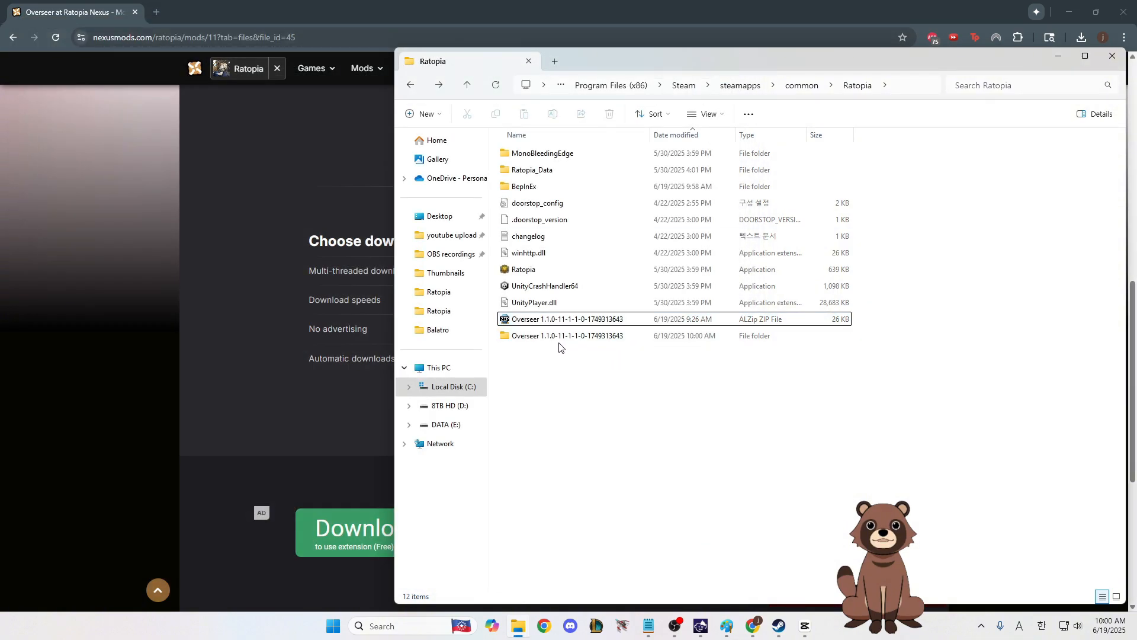
- Delete the Overseer 1.1.0 ZIP archive from the Ratopia folder
{"action": "mouse_move", "coordinate": [577, 358]}
{"action": "left_mouse_down"}
{"action": "mouse_move", "coordinate": [559, 343]}
{"action": "mouse_move", "coordinate": [589, 361]}
{"action": "mouse_move", "coordinate": [583, 369]}
{"action": "left_mouse_up"}
{"action": "right_click", "coordinate": [555, 320]}
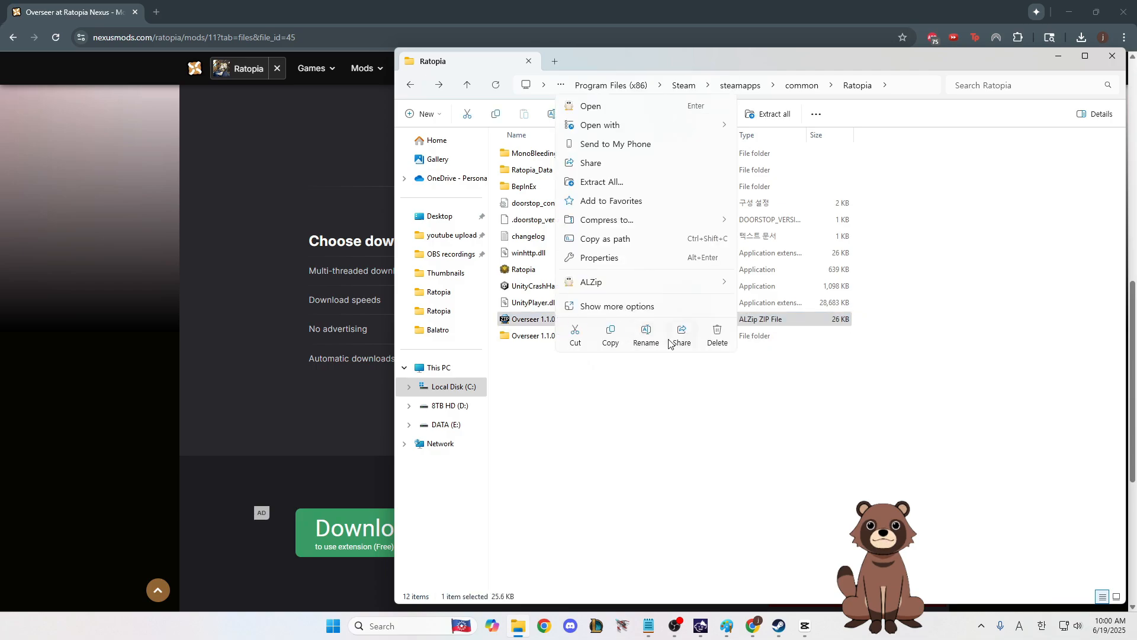
{"action": "left_click", "coordinate": [714, 341]}
- Open the extracted Overseer 1.1.0 folder and examine the mod files in its BepInEx\plugins\Overseer subfolder
{"action": "left_click", "coordinate": [556, 324]}
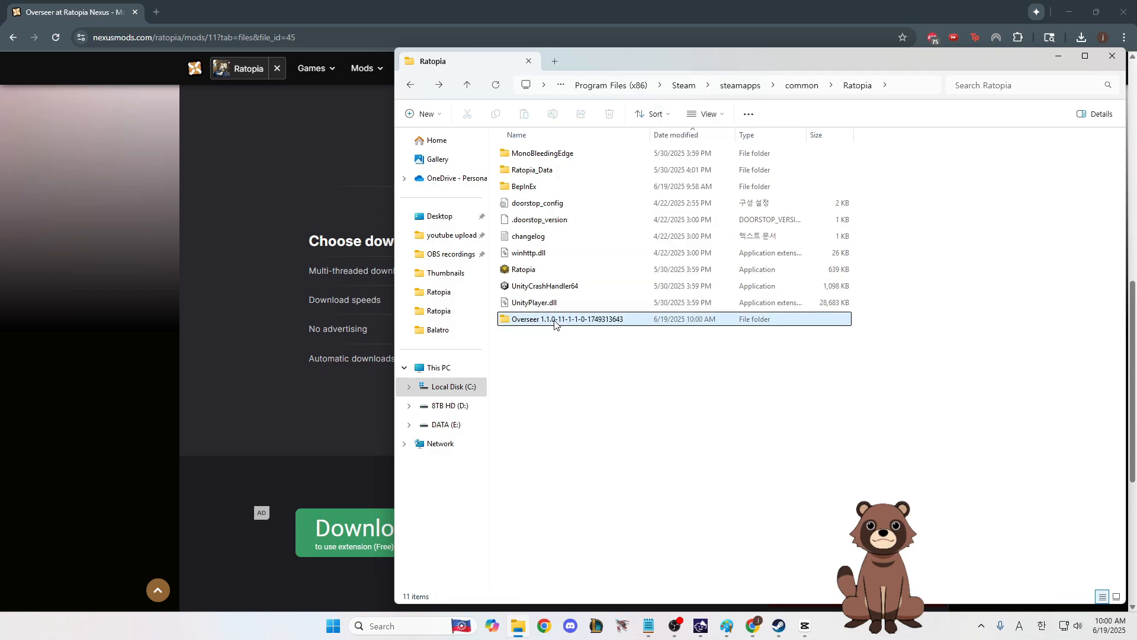
{"action": "double_click", "coordinate": [556, 321]}
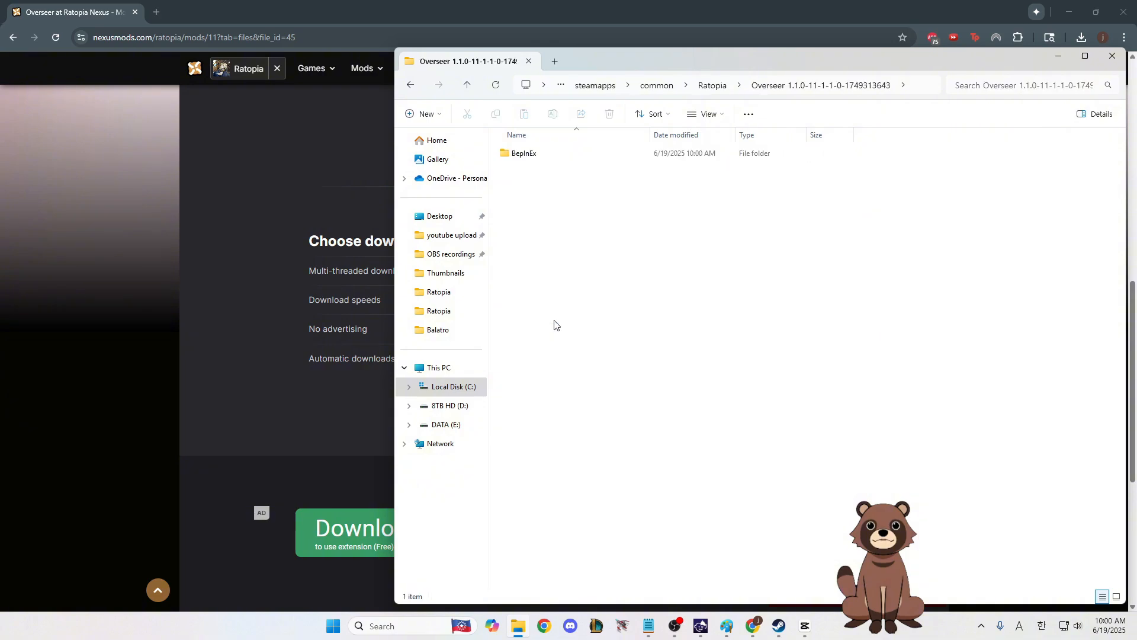
{"action": "double_click", "coordinate": [541, 155]}
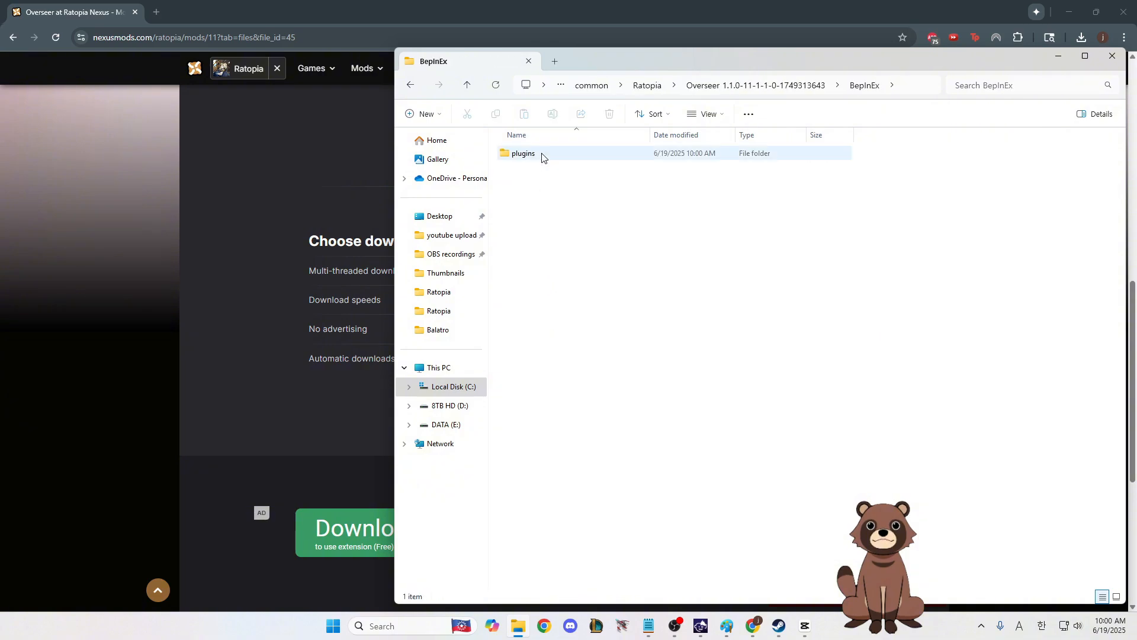
{"action": "double_click", "coordinate": [541, 155]}
{"action": "double_click", "coordinate": [546, 156]}
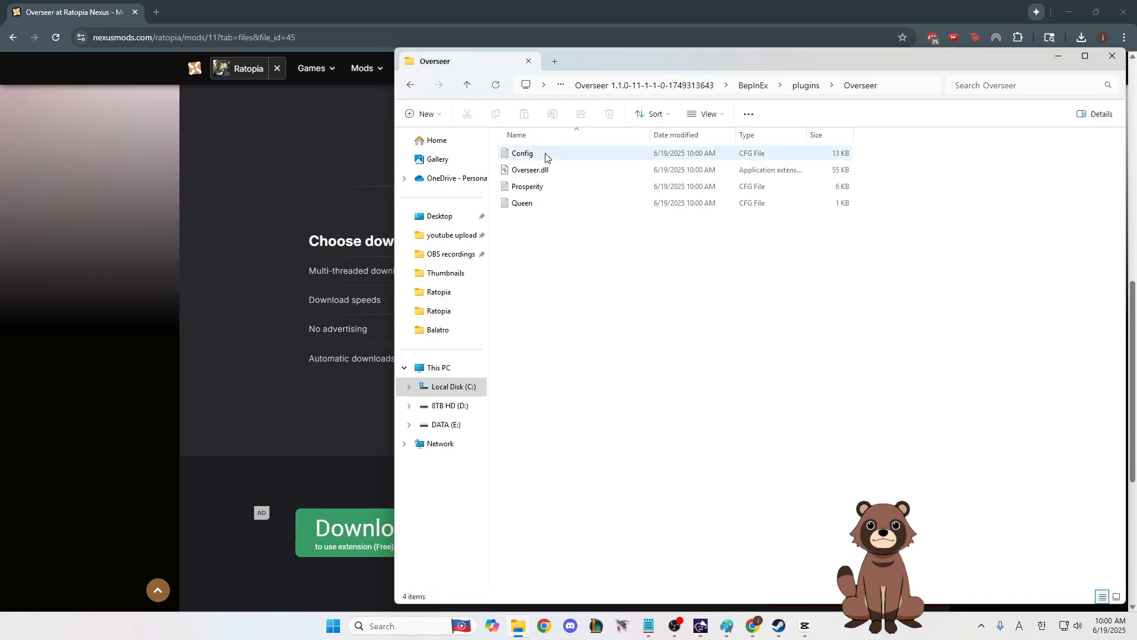
{"action": "left_click_drag", "start_coordinate": [751, 296], "coordinate": [636, 248]}
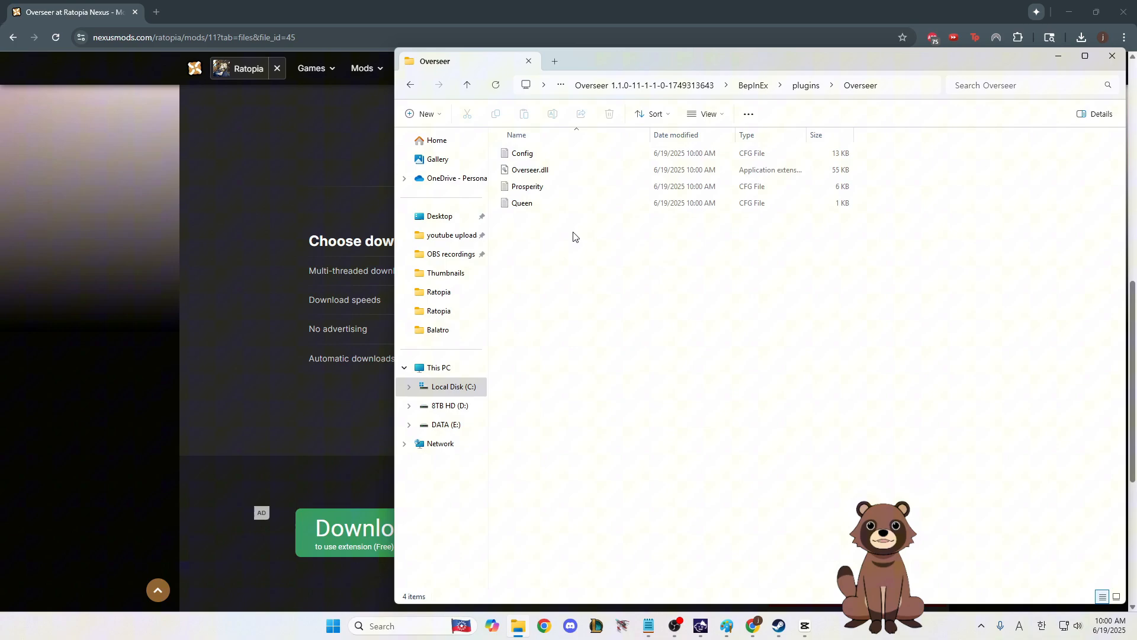
- View the settings in the mod's Config file, close it and return to the Ratopia folder
{"action": "double_click", "coordinate": [562, 157]}
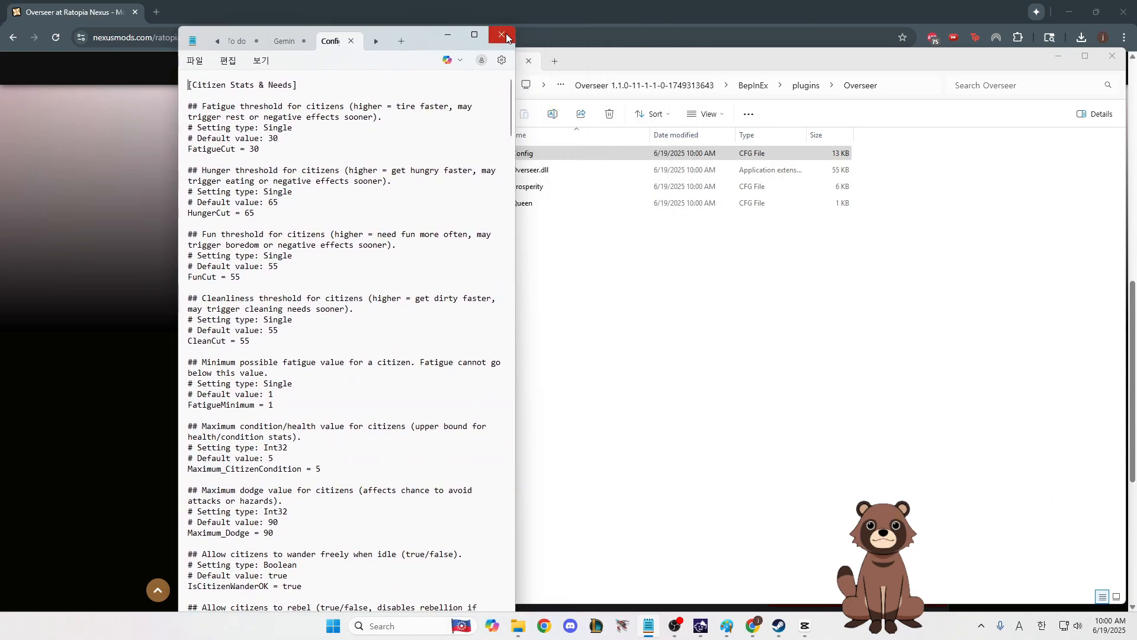
{"action": "left_click", "coordinate": [506, 38]}
{"action": "left_click", "coordinate": [546, 211]}
{"action": "left_click", "coordinate": [410, 87]}
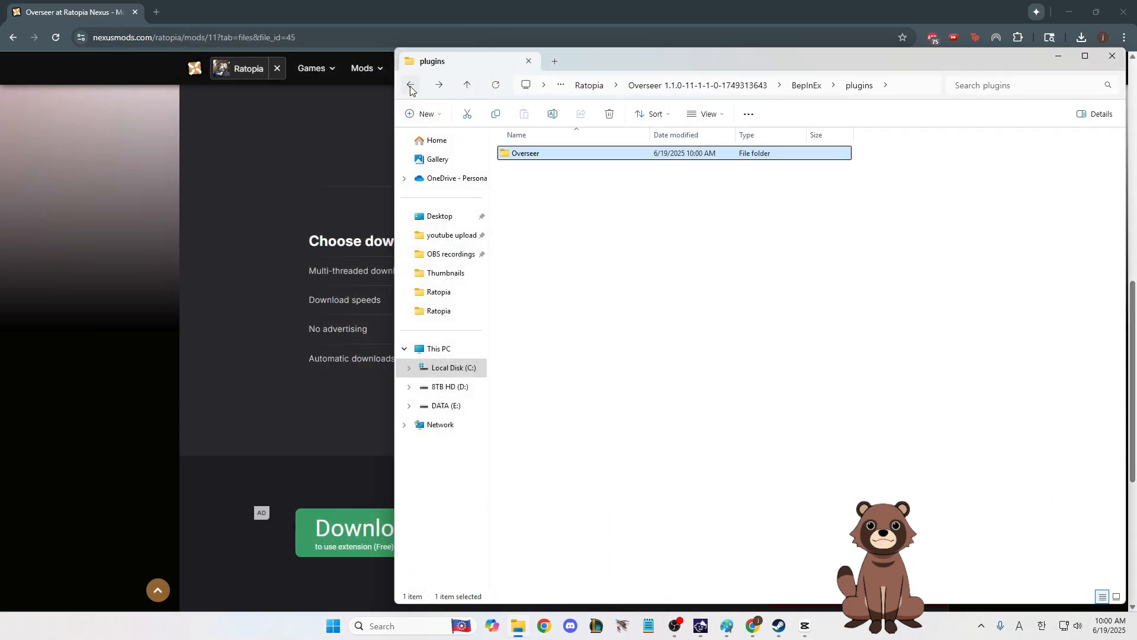
{"action": "left_click", "coordinate": [410, 86]}
{"action": "left_click", "coordinate": [415, 87]}
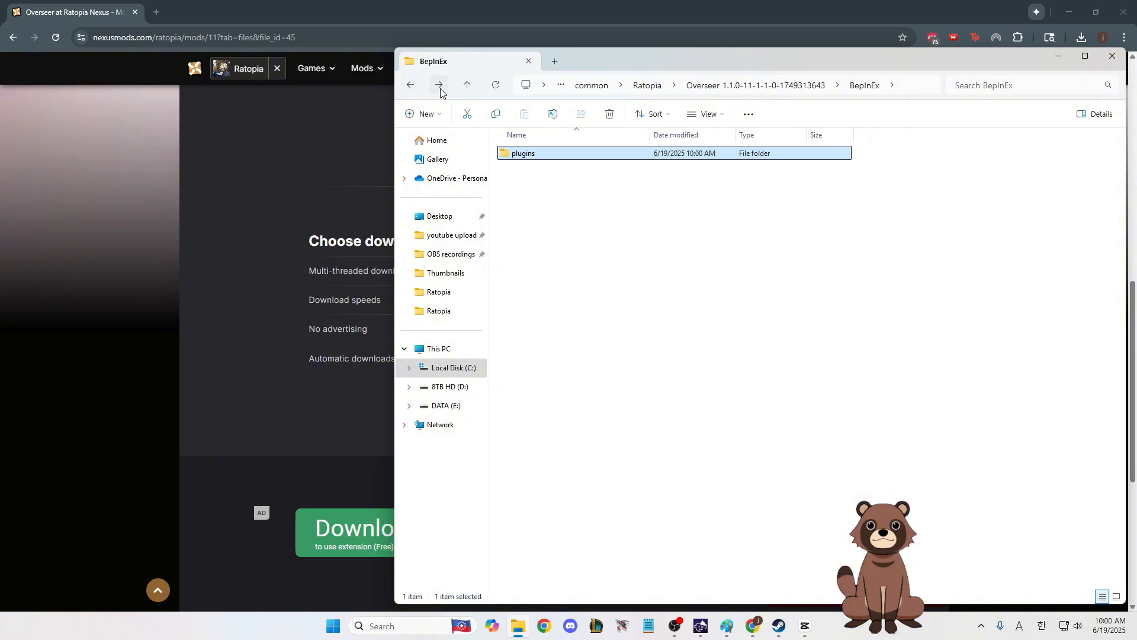
{"action": "left_click", "coordinate": [412, 87]}
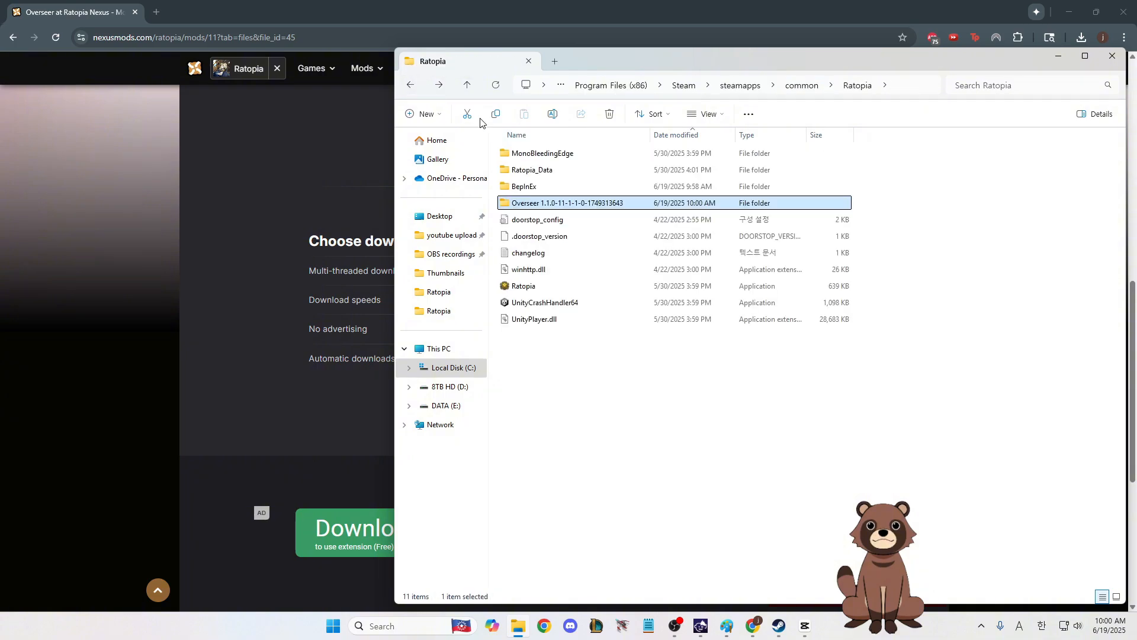
{"action": "left_click", "coordinate": [600, 351]}
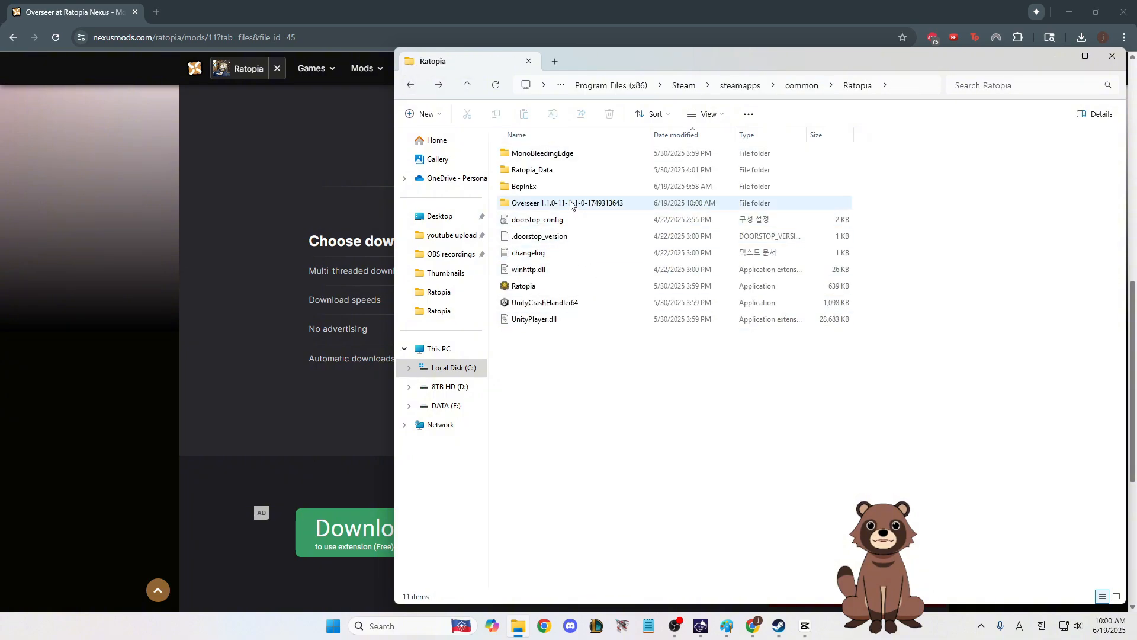
- Cut the Overseer folder from the BepInEx\plugins subfolder of the extracted Overseer 1.1.0 folder
{"action": "double_click", "coordinate": [570, 203]}
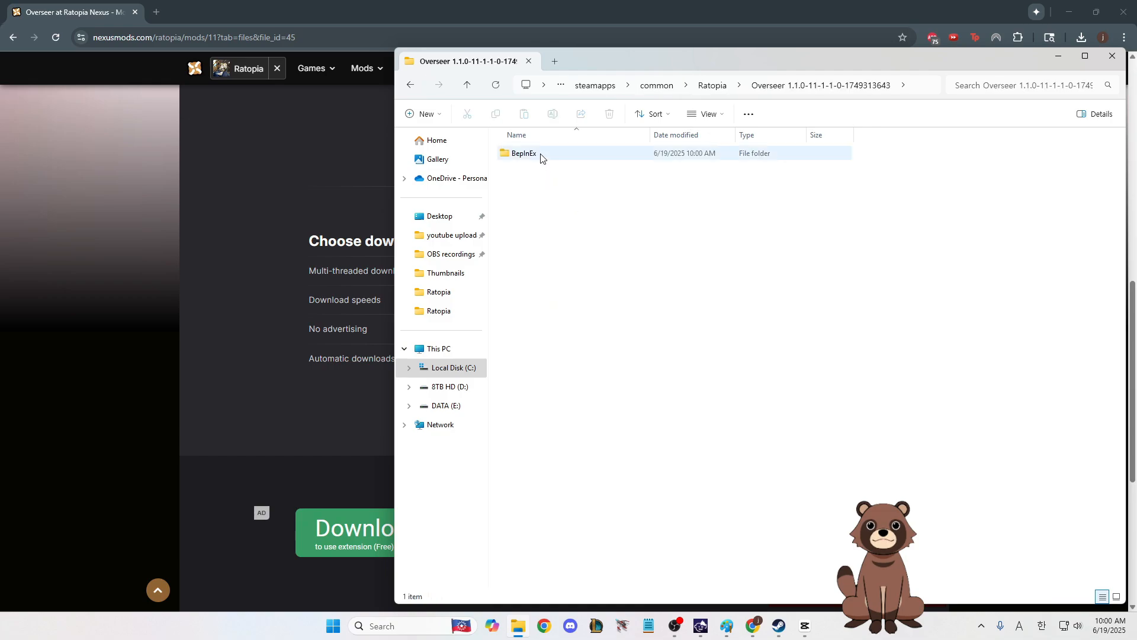
{"action": "double_click", "coordinate": [539, 157]}
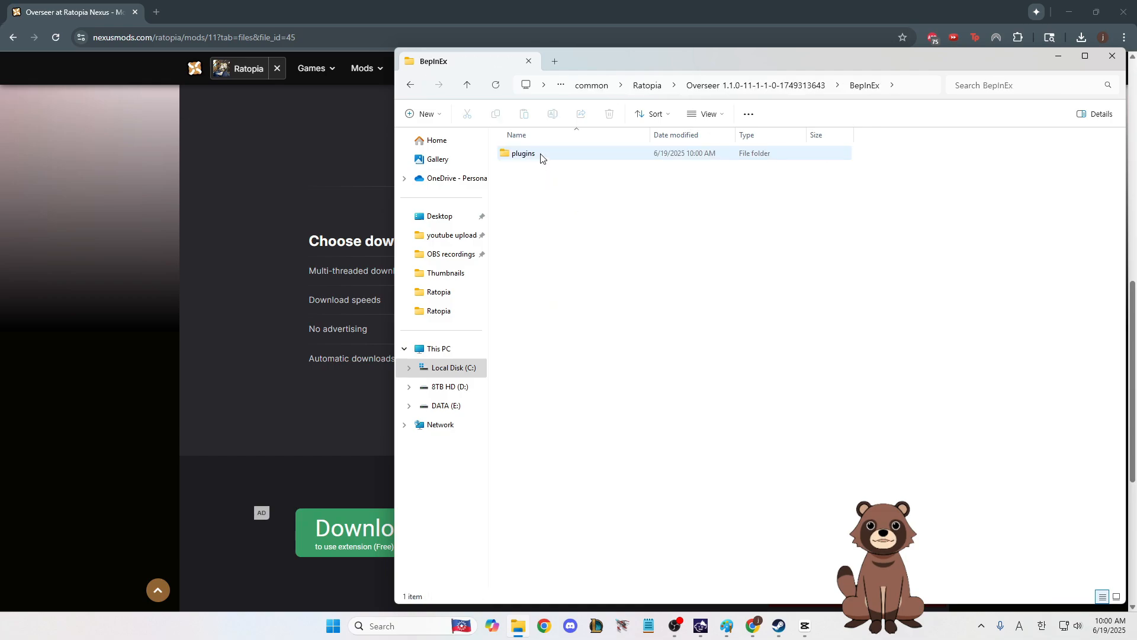
{"action": "double_click", "coordinate": [540, 155]}
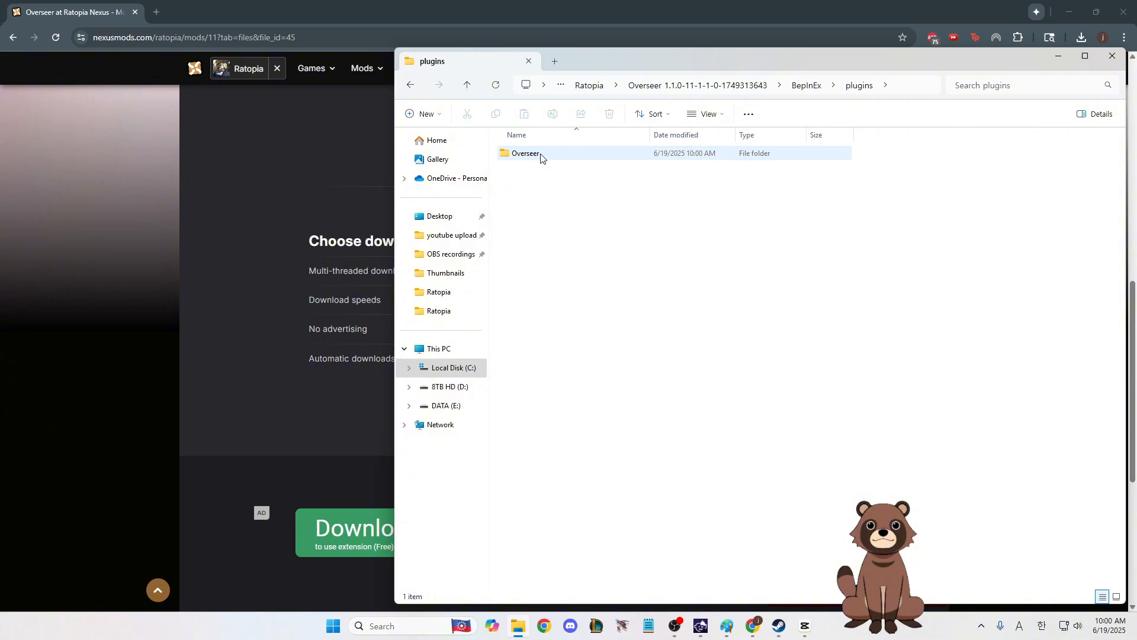
{"action": "left_click_drag", "start_coordinate": [562, 183], "coordinate": [539, 156]}
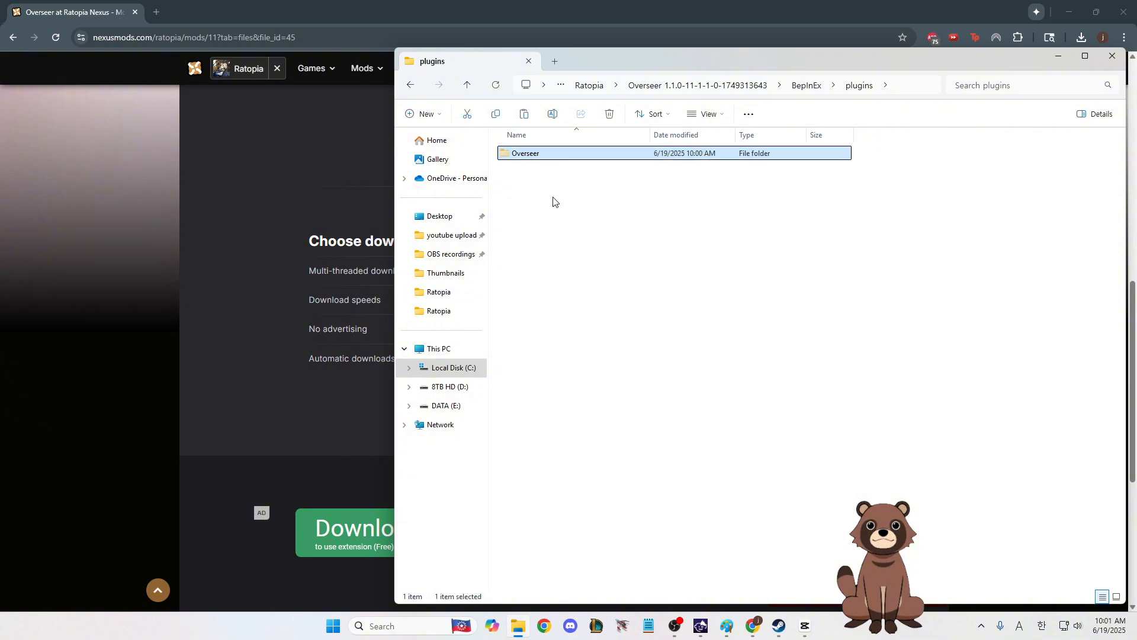
{"action": "right_click", "coordinate": [537, 157]}
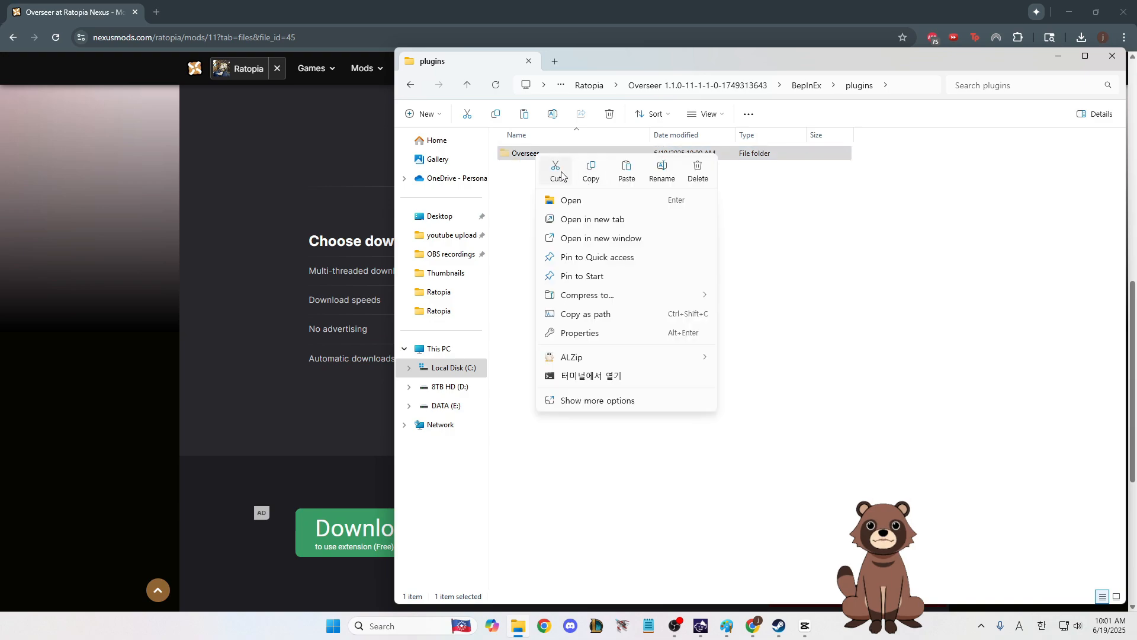
{"action": "left_click", "coordinate": [557, 172]}
{"action": "left_click", "coordinate": [539, 181]}
- Paste the Overseer folder into the BepInEx\plugins folder in the main Ratopia folder, replacing the existing files
{"action": "left_click", "coordinate": [413, 86]}
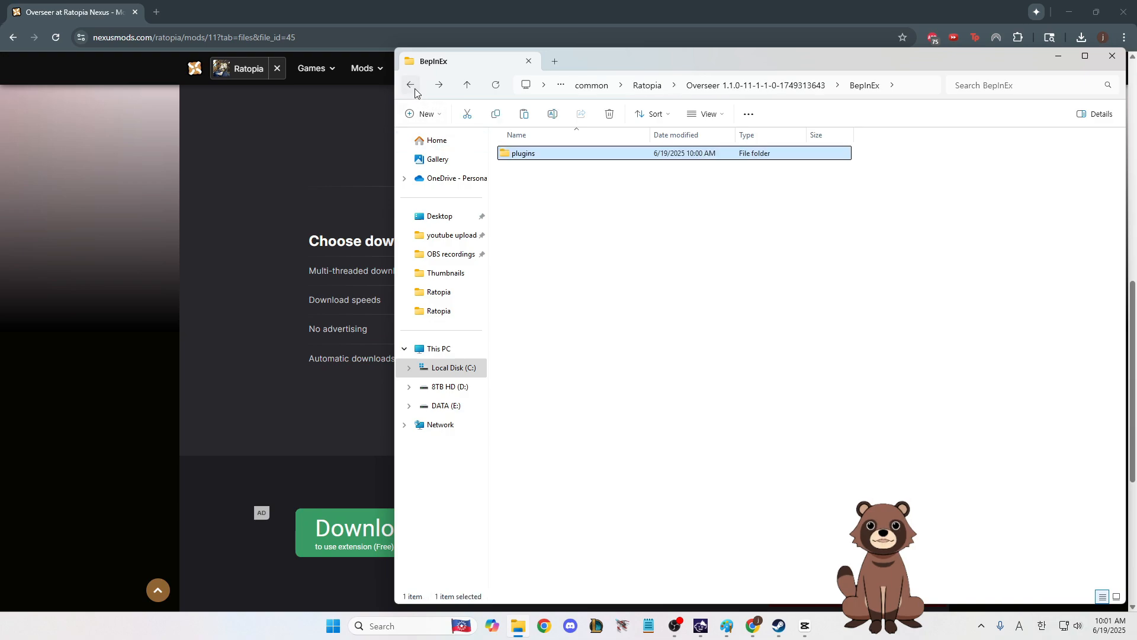
{"action": "left_click", "coordinate": [414, 89]}
{"action": "left_click", "coordinate": [413, 87]}
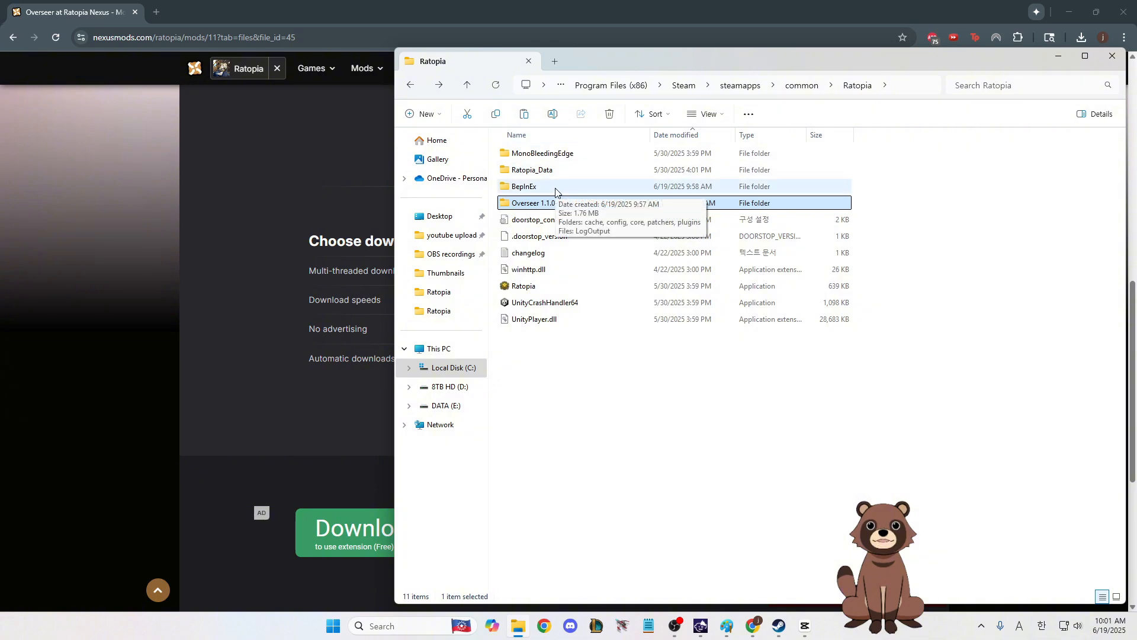
{"action": "double_click", "coordinate": [555, 188]}
{"action": "double_click", "coordinate": [553, 219]}
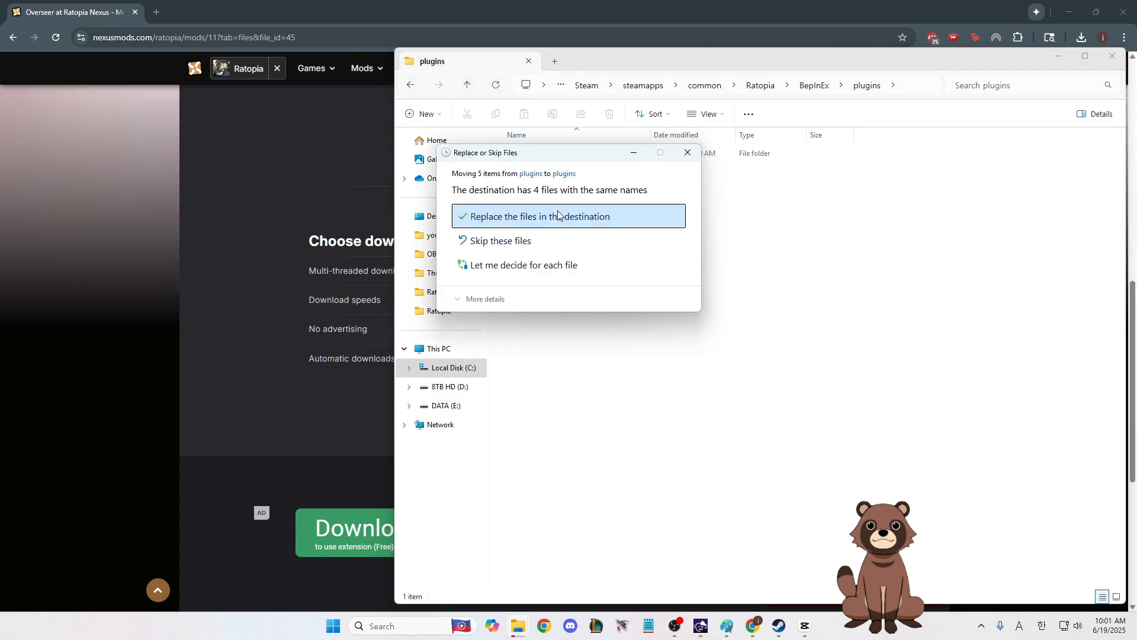
{"action": "left_click", "coordinate": [559, 222]}
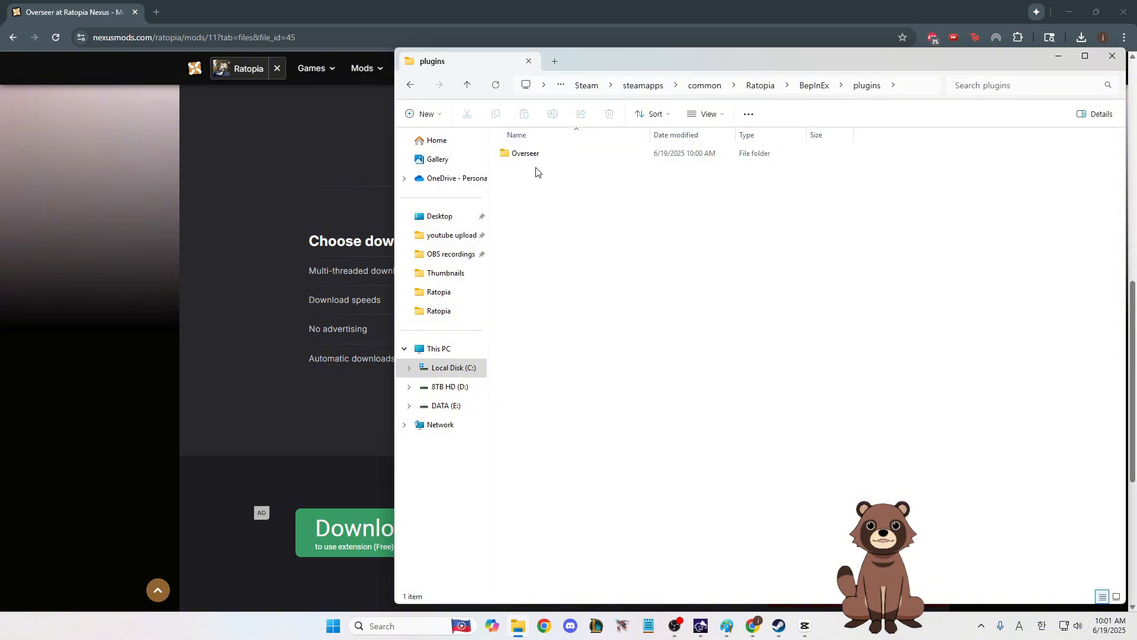
- Check the mod files inside the Overseer folder in the game's BepInEx\plugins folder
{"action": "double_click", "coordinate": [522, 156]}
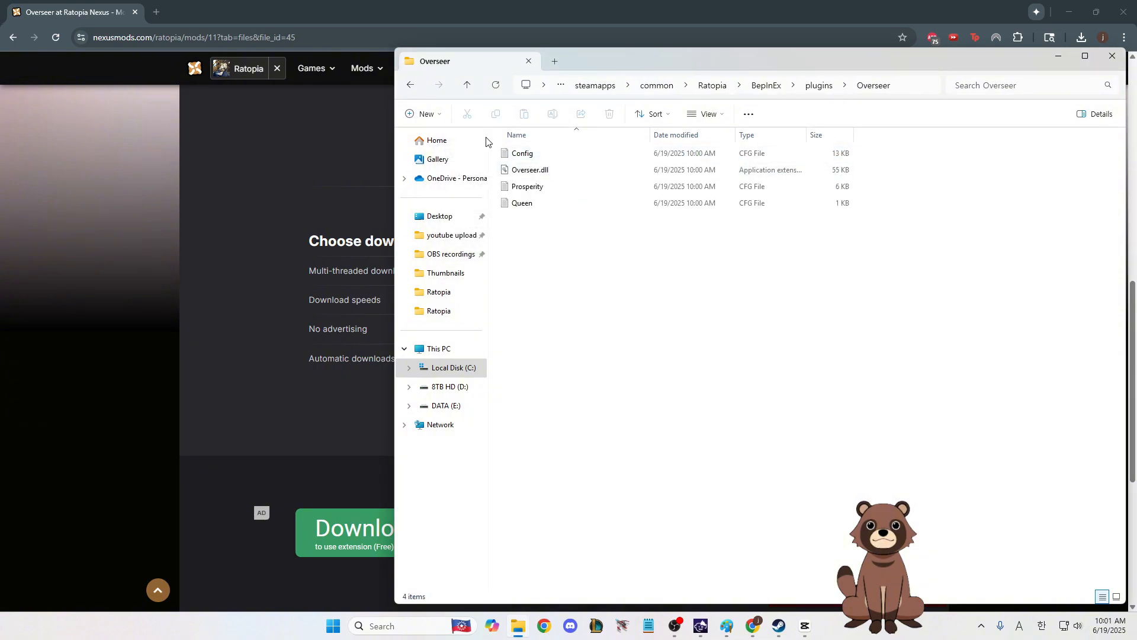
{"action": "left_click", "coordinate": [412, 85]}
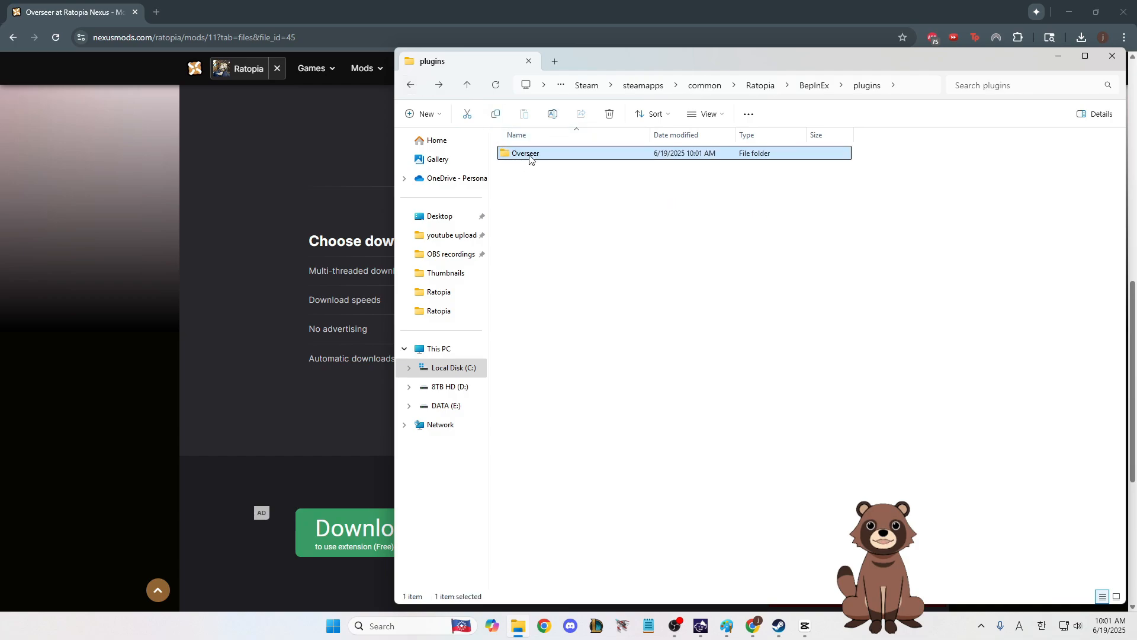
{"action": "double_click", "coordinate": [529, 158]}
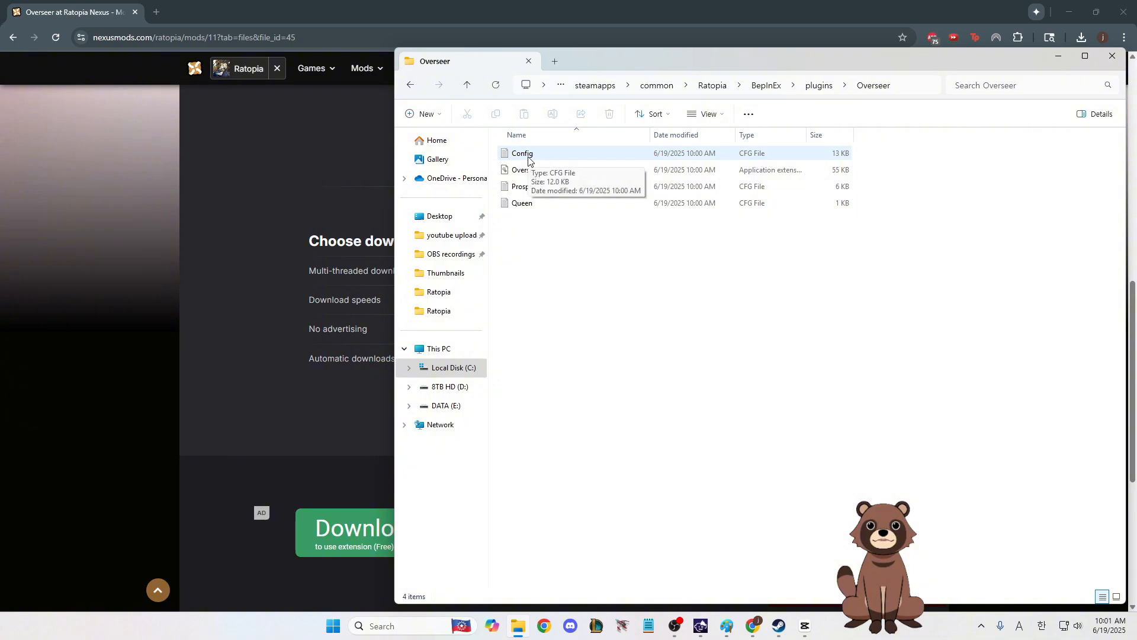
- Set m_BluePrintMax to 1000 in the General section of the mod's Config file and save the file
{"action": "double_click", "coordinate": [545, 154]}
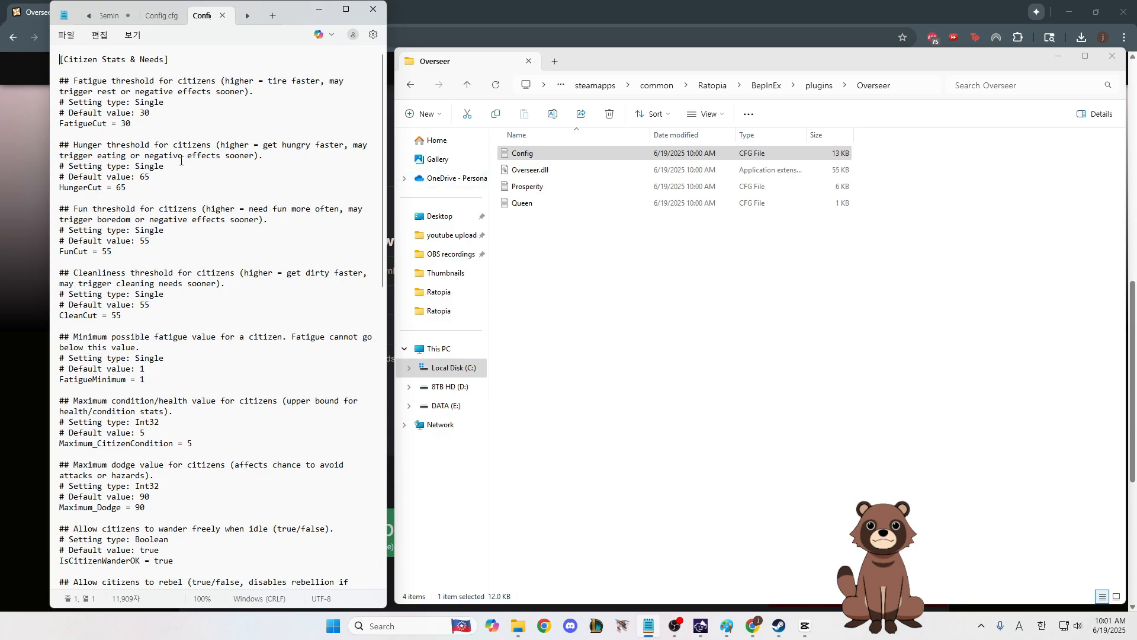
{"action": "scroll", "coordinate": [181, 161], "scroll_direction": "down", "scroll_amount": 20}
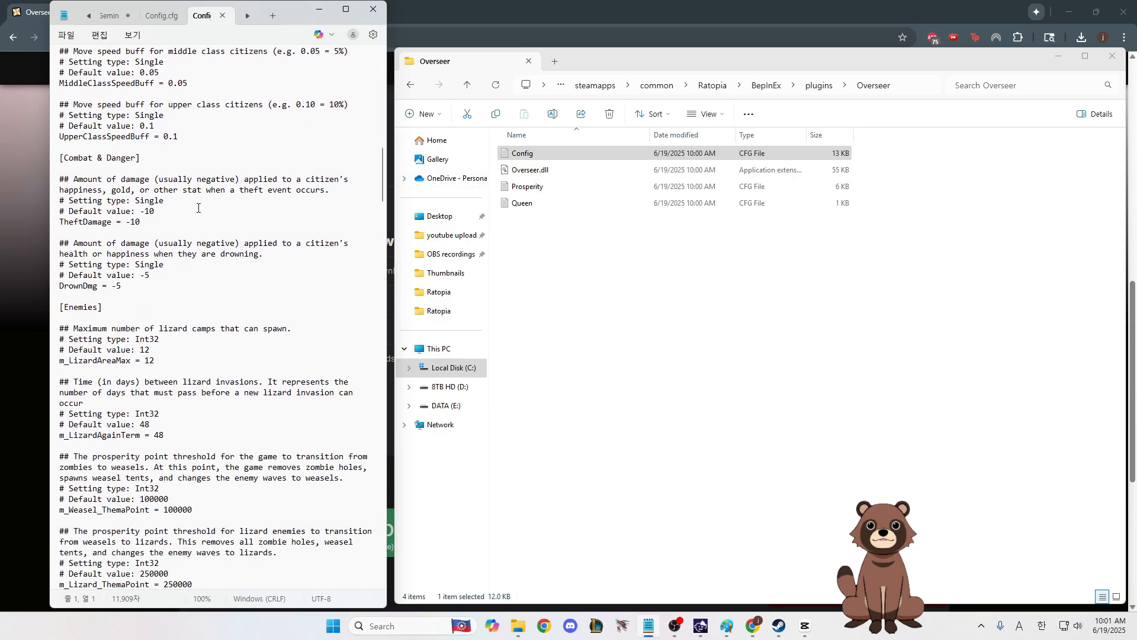
{"action": "scroll", "coordinate": [198, 208], "scroll_direction": "down", "scroll_amount": 4}
{"action": "scroll", "coordinate": [212, 221], "scroll_direction": "down", "scroll_amount": 5}
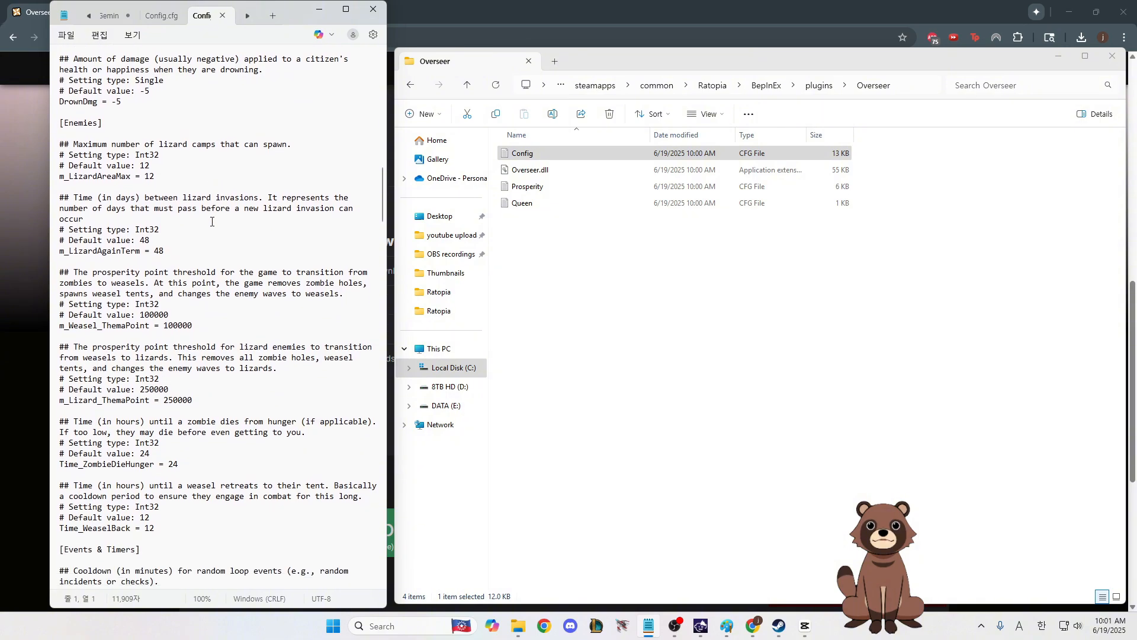
{"action": "scroll", "coordinate": [211, 221], "scroll_direction": "down", "scroll_amount": 8}
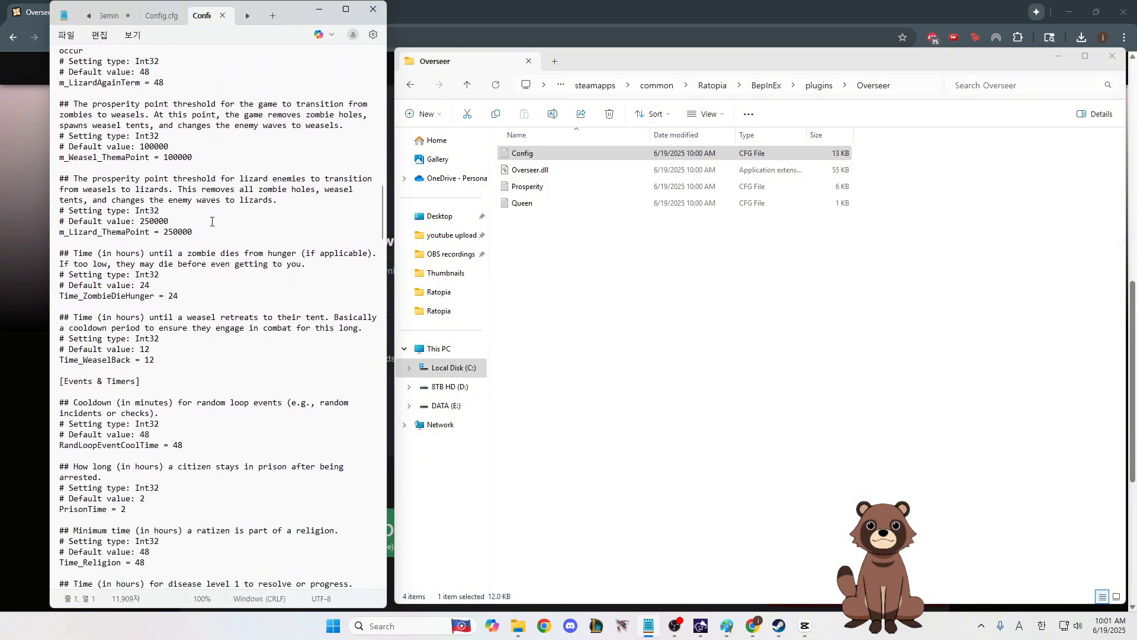
{"action": "scroll", "coordinate": [211, 239], "scroll_direction": "down", "scroll_amount": 11}
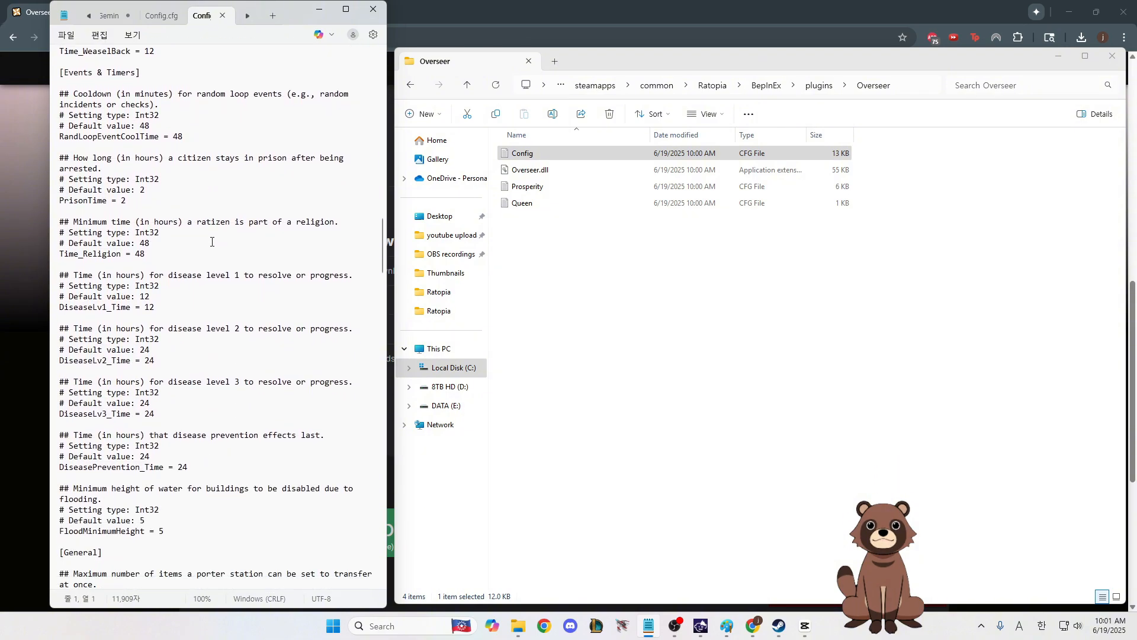
{"action": "scroll", "coordinate": [211, 247], "scroll_direction": "down", "scroll_amount": 4}
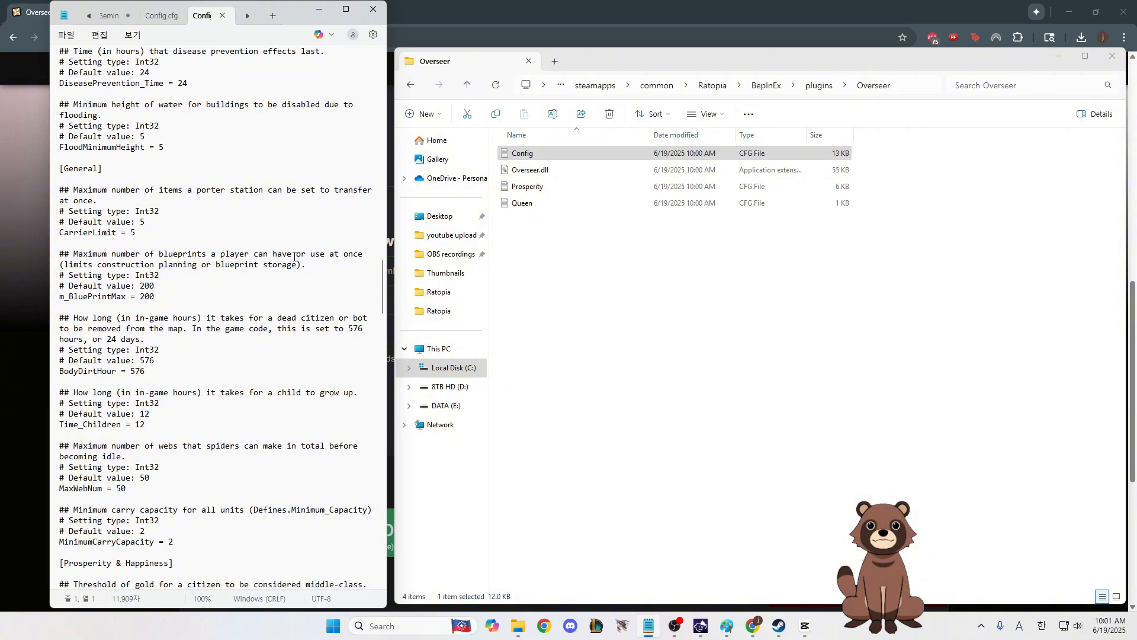
{"action": "left_click", "coordinate": [159, 297]}
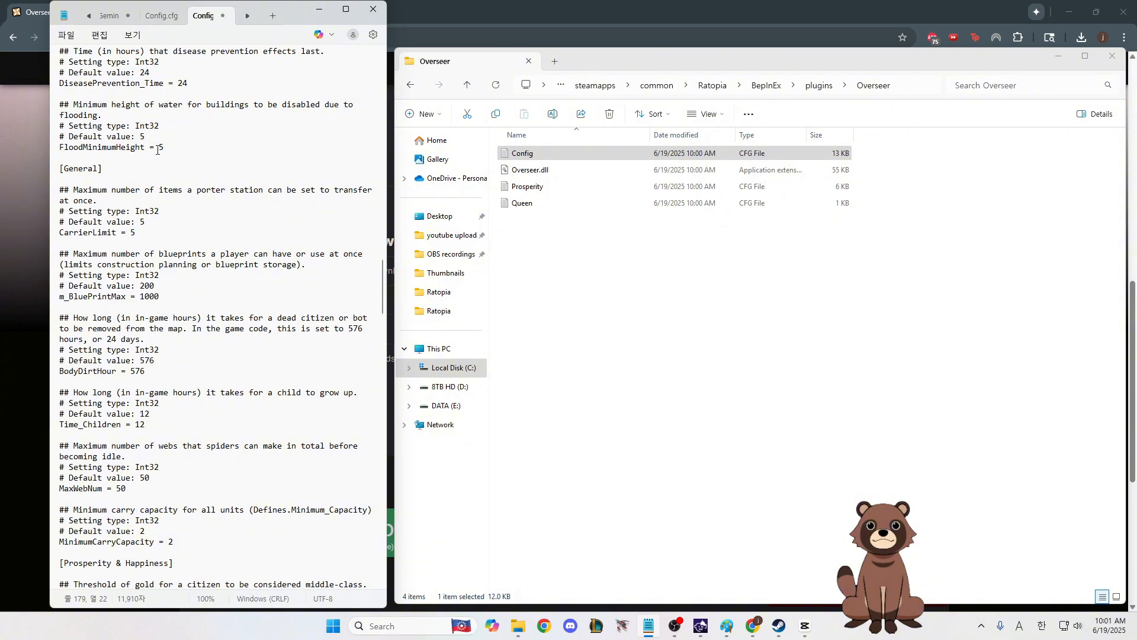
{"action": "left_click", "coordinate": [67, 35]}
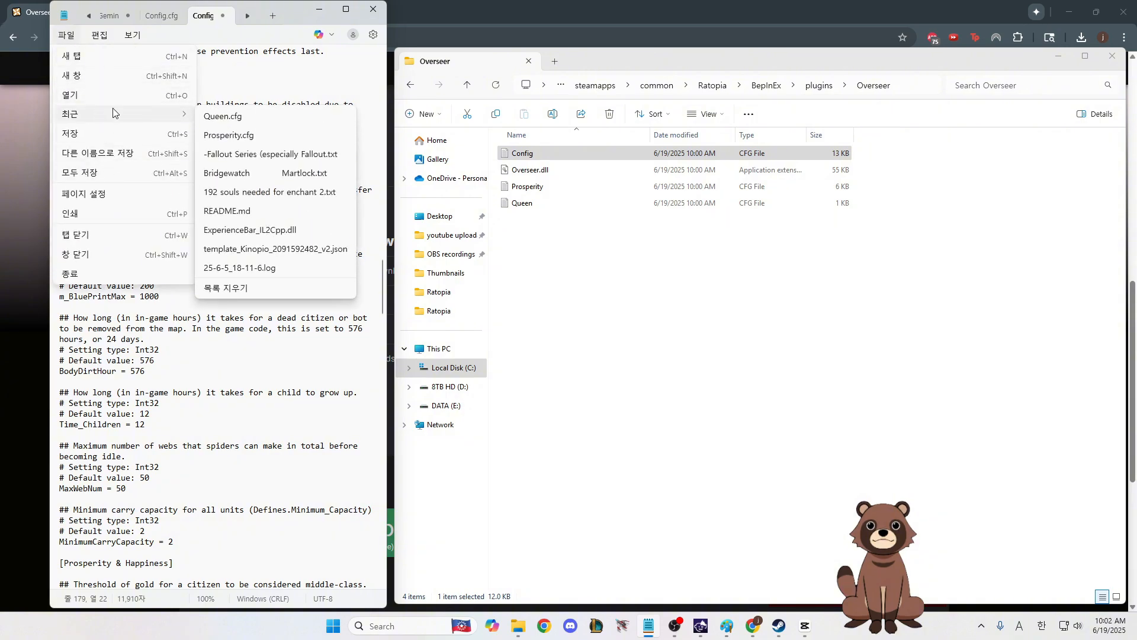
{"action": "left_click", "coordinate": [109, 136]}
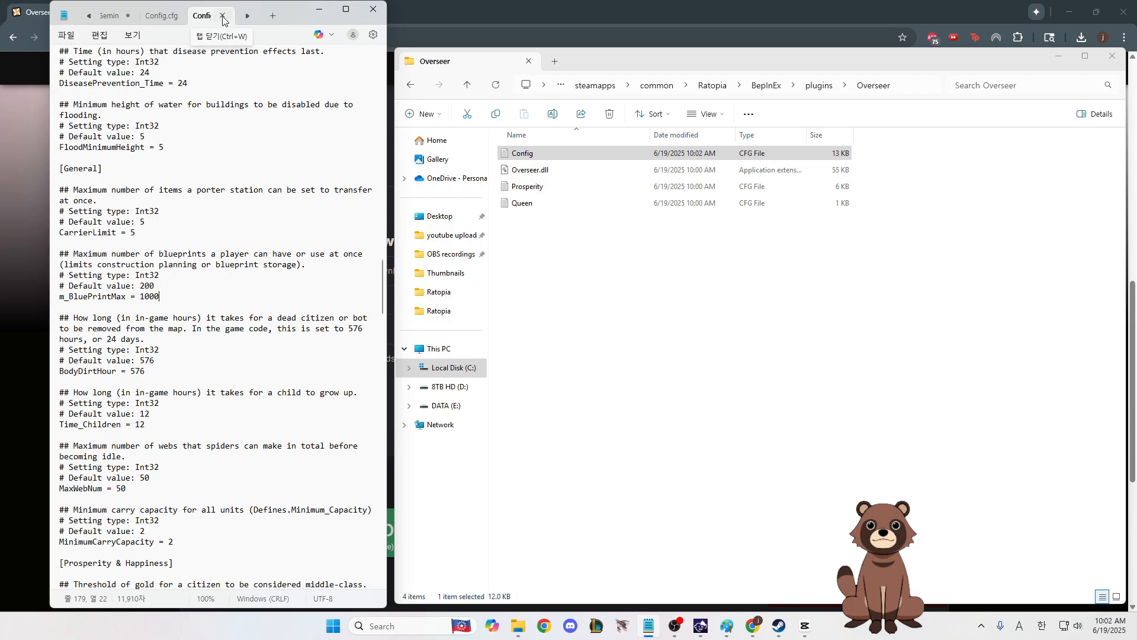
- Minimize the text editor and the file window, and close the browser
{"action": "left_click", "coordinate": [320, 9]}
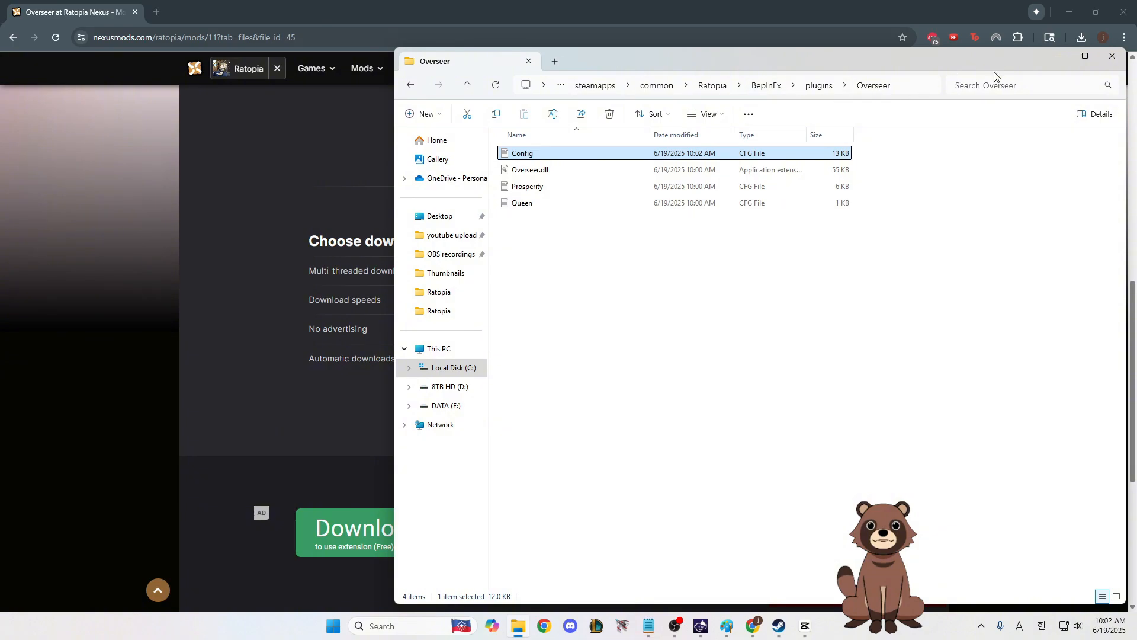
{"action": "left_click", "coordinate": [1059, 57]}
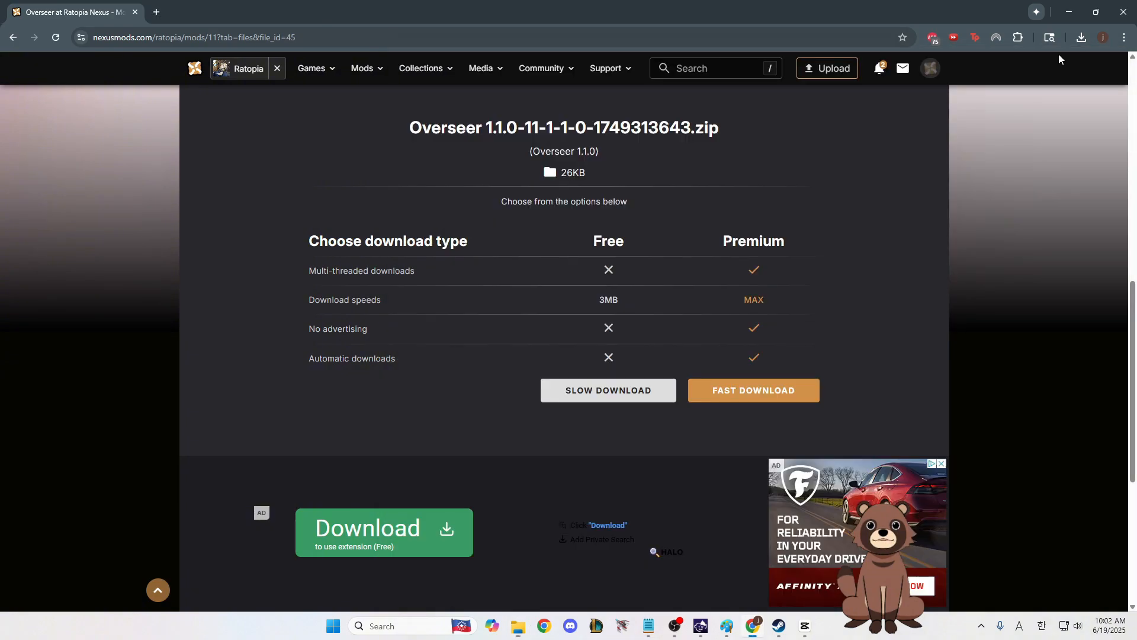
{"action": "left_click", "coordinate": [1125, 14]}
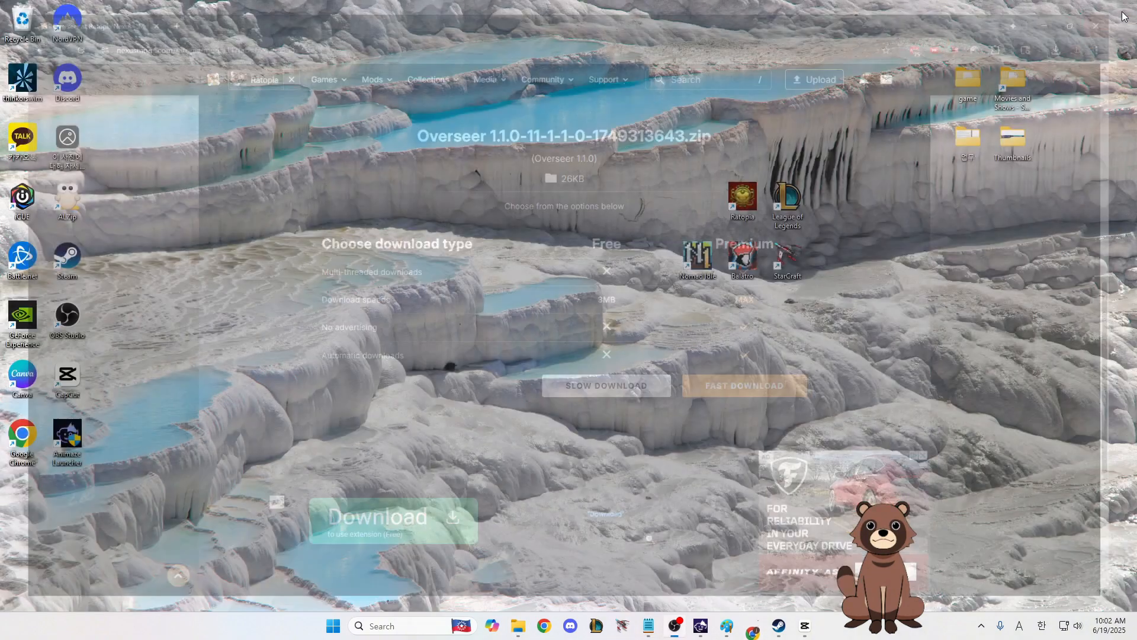
- Launch Ratopia from the desktop and continue the last saved game
{"action": "double_click", "coordinate": [743, 197]}
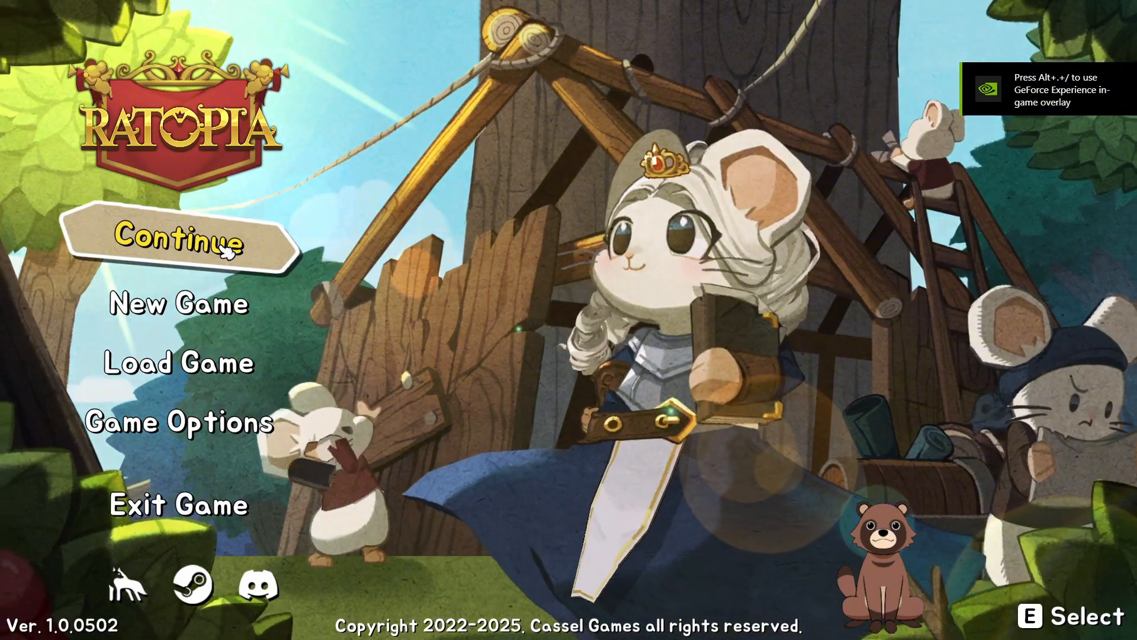
{"action": "left_click", "coordinate": [228, 241]}
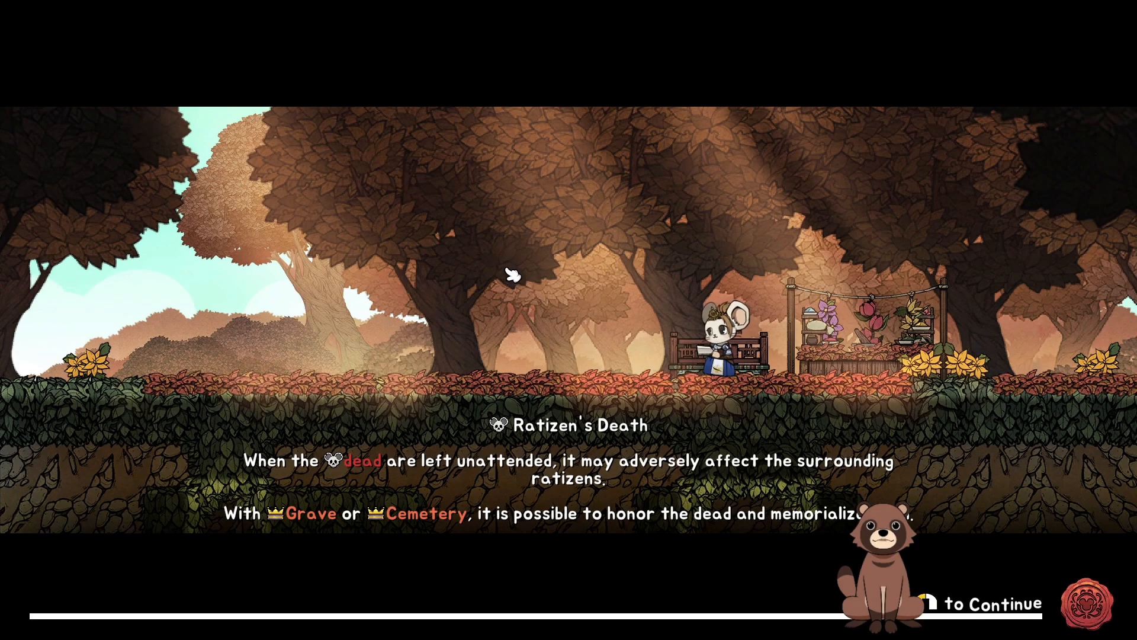
{"action": "left_click", "coordinate": [512, 274]}
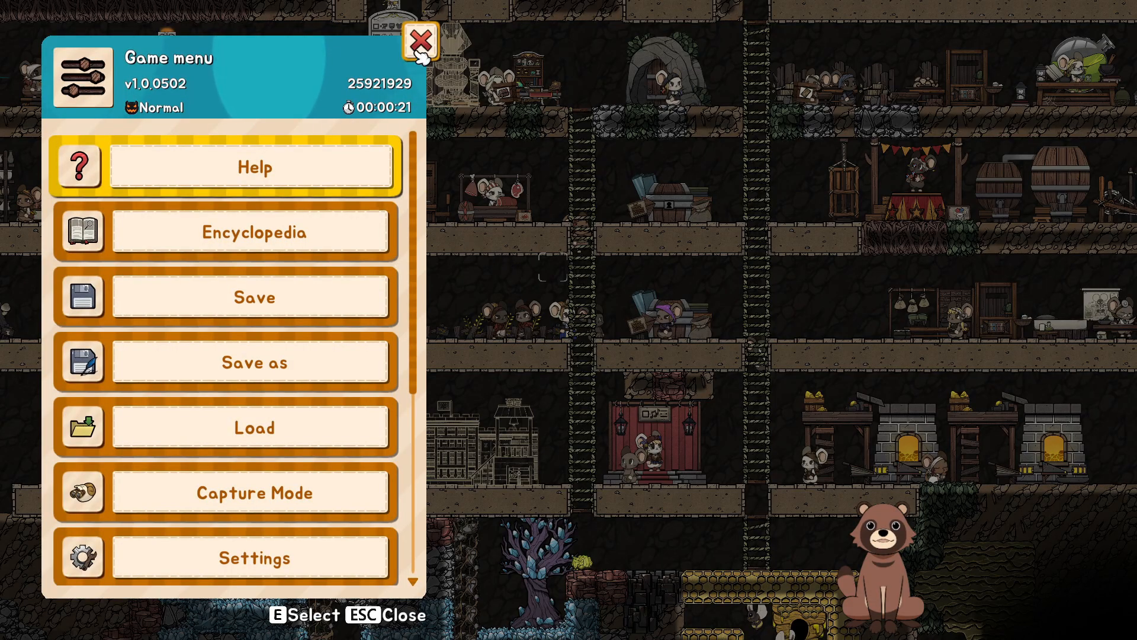
- Close the game menu and start a build order for an item from the Base building category
{"action": "left_click", "coordinate": [419, 53]}
{"action": "key", "text": "q"}
{"action": "left_click", "coordinate": [521, 251]}
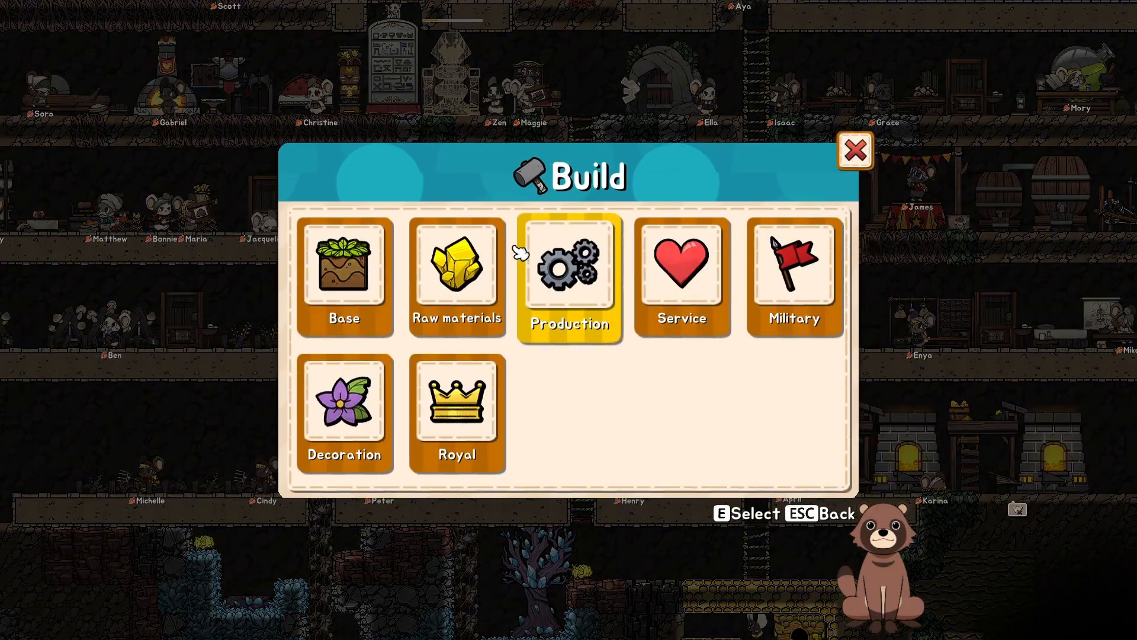
{"action": "left_click", "coordinate": [364, 263]}
{"action": "left_click", "coordinate": [132, 457]}
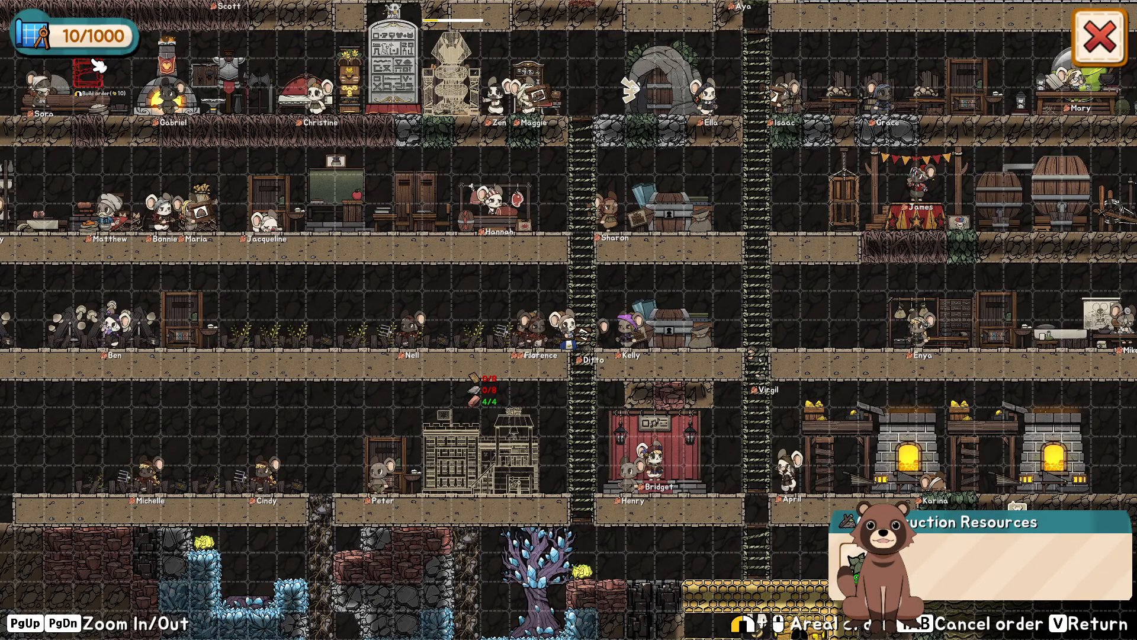
- Place a horizontal row of blueprints about 40 tiles long above the surface to test the raised blueprint limit
{"action": "key", "text": "w"}
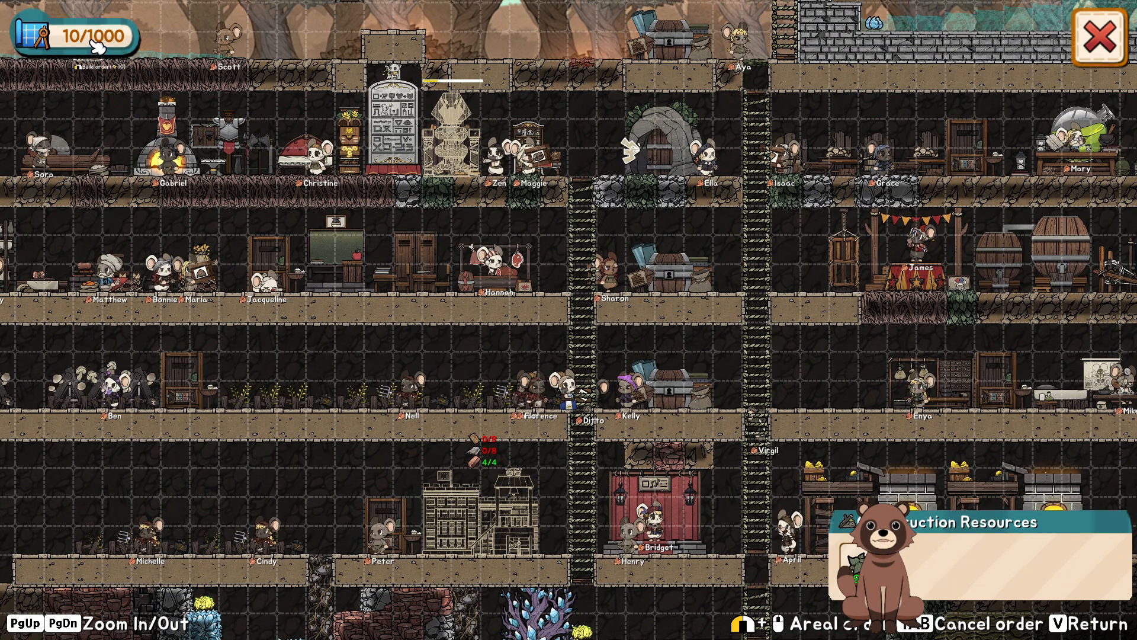
{"action": "key", "text": "w"}
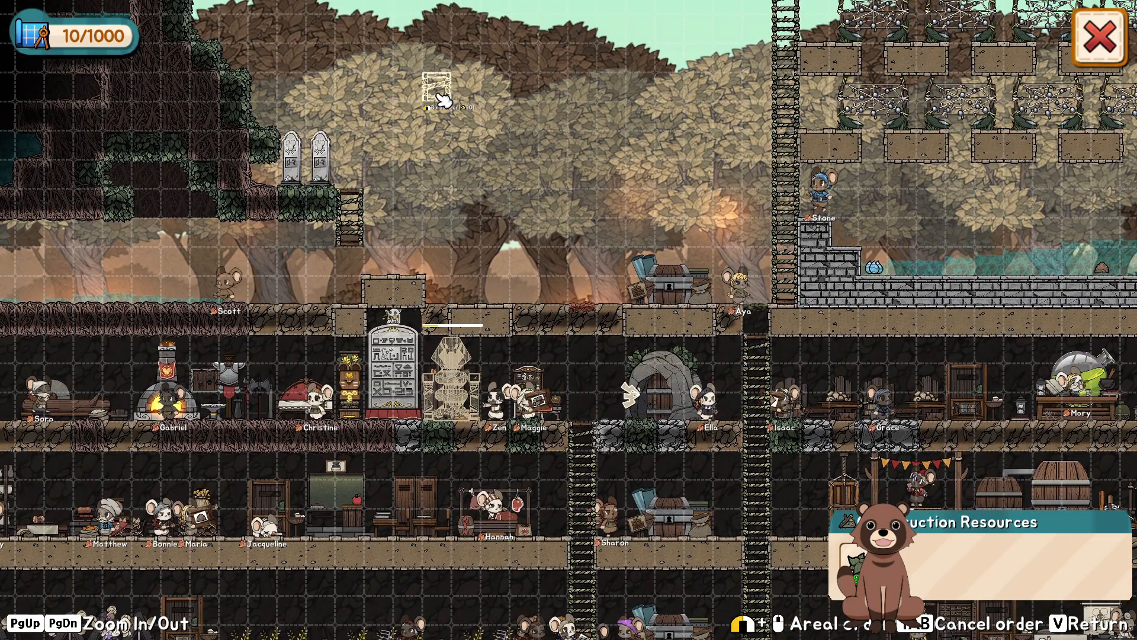
{"action": "left_click_drag", "start_coordinate": [379, 89], "coordinate": [616, 97]}
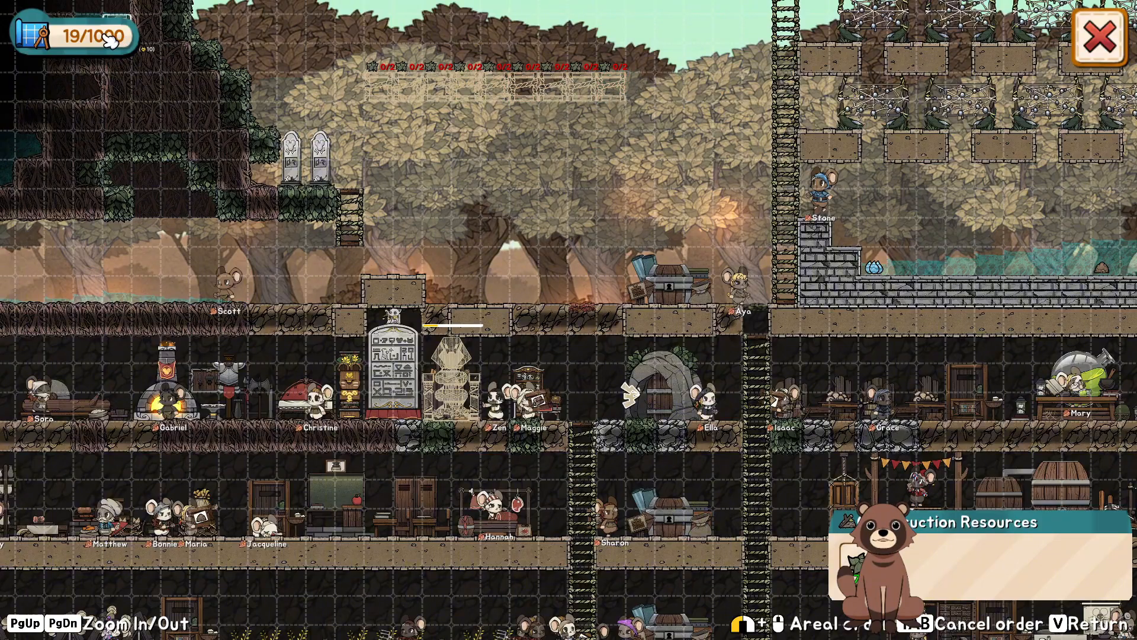
{"action": "left_click_drag", "start_coordinate": [353, 88], "coordinate": [71, 98]}
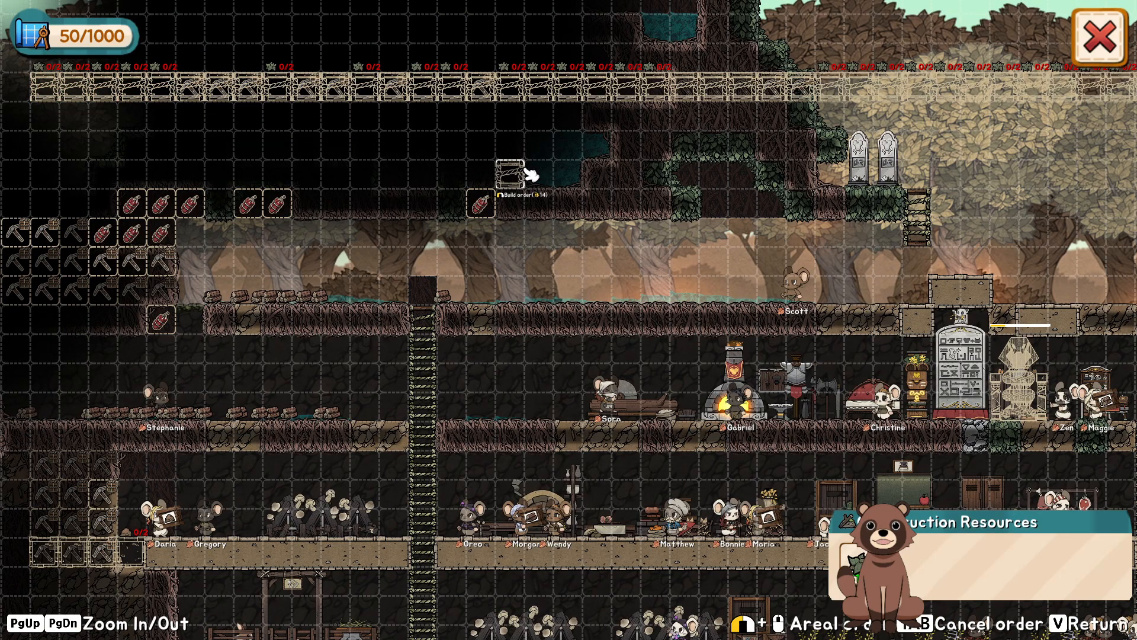
- Leave the build mode and quit Ratopia to the desktop
{"action": "key", "text": "d"}
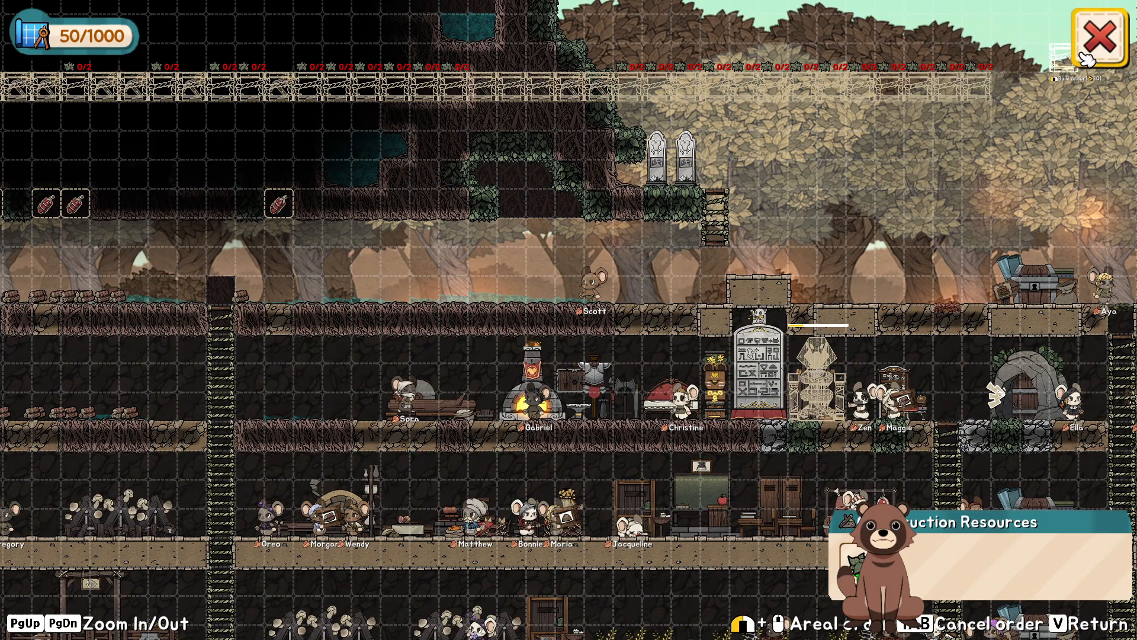
{"action": "left_click", "coordinate": [1089, 58]}
{"action": "key", "text": "Escape"}
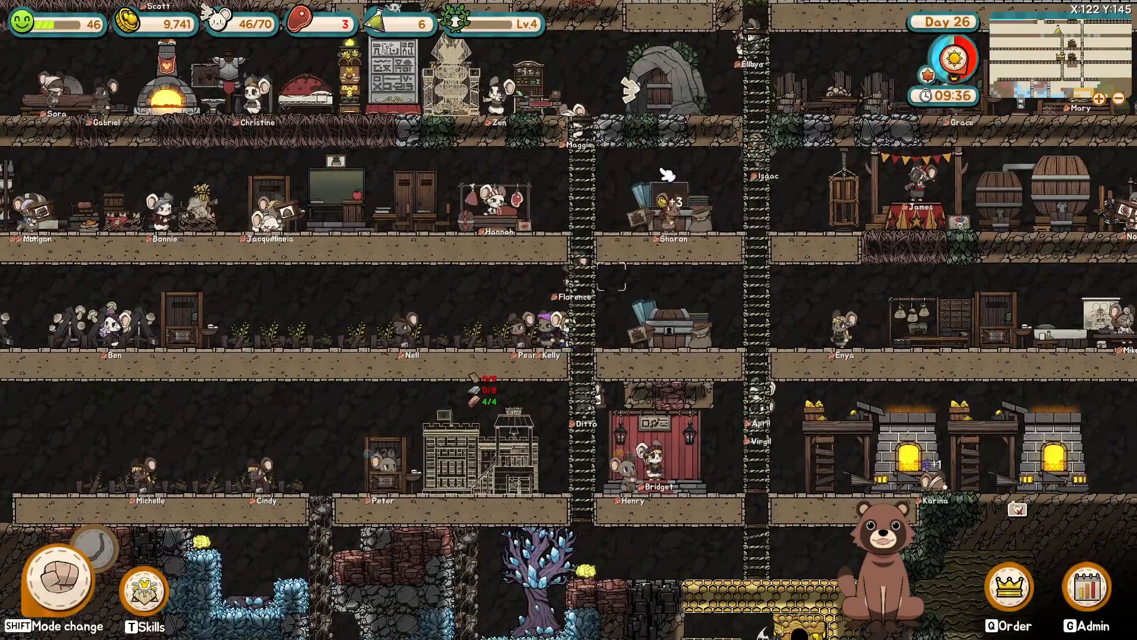
{"action": "key", "text": "alt+F4"}
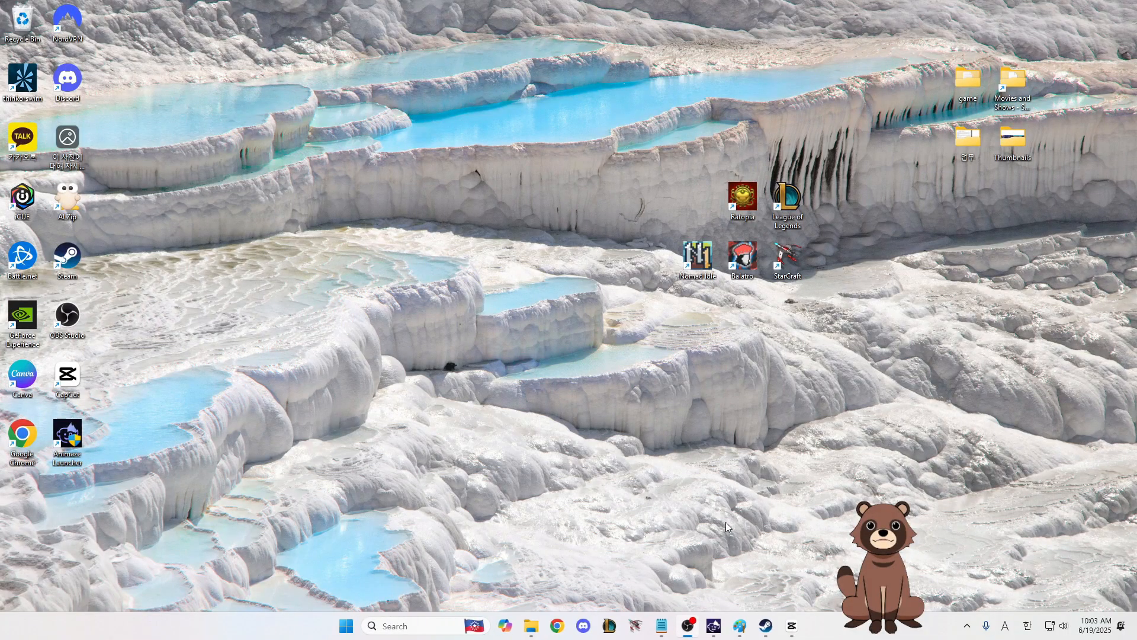